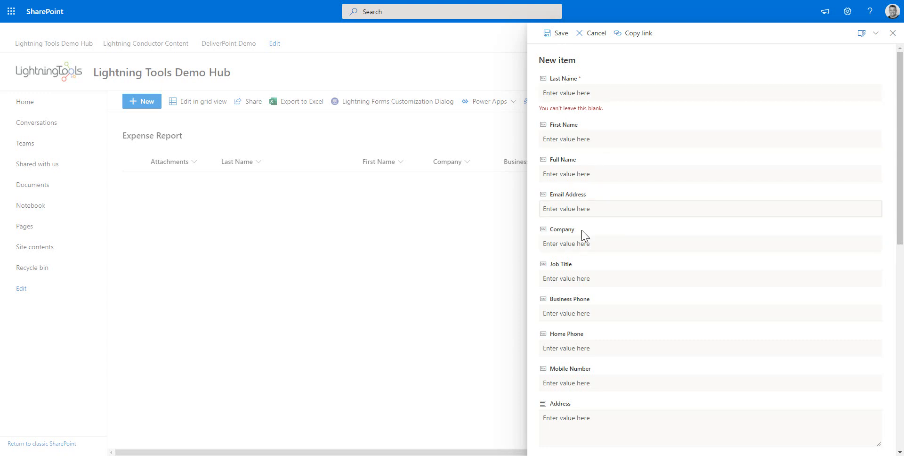
- Review all fields of the default new item form for the Expense Report list, and close the form without saving
scroll(585, 236, "down", 7)
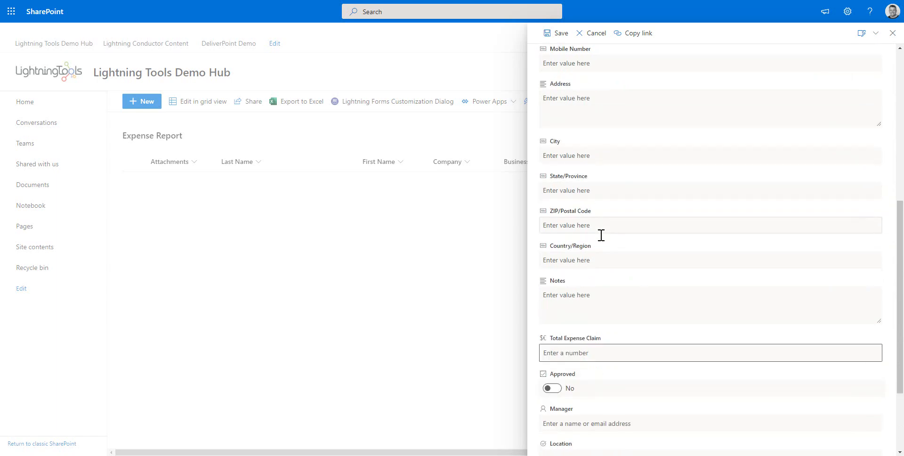
scroll(602, 235, "down", 3)
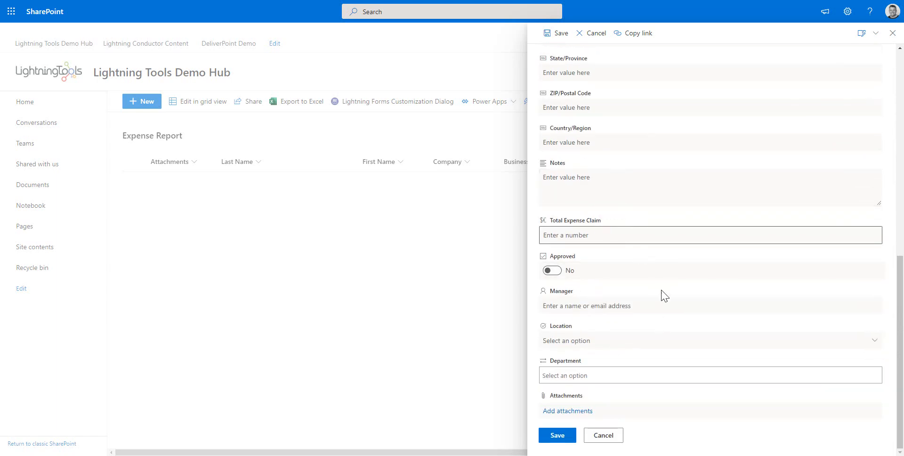
scroll(668, 182, "up", 10)
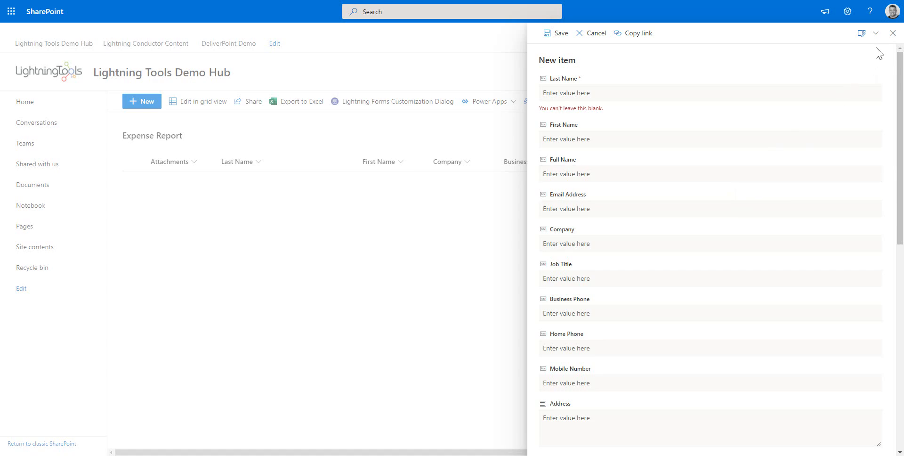
left_click(892, 33)
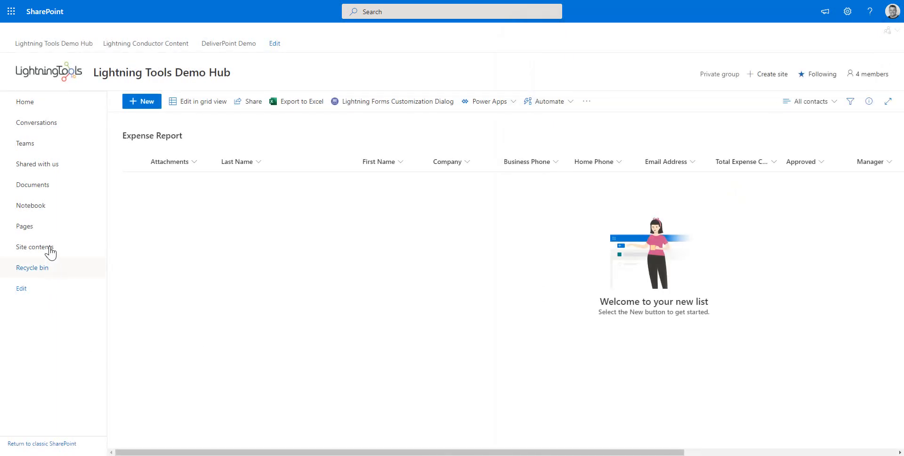
- Open the Expense Items list from the site contents to view its columns
left_click(48, 247)
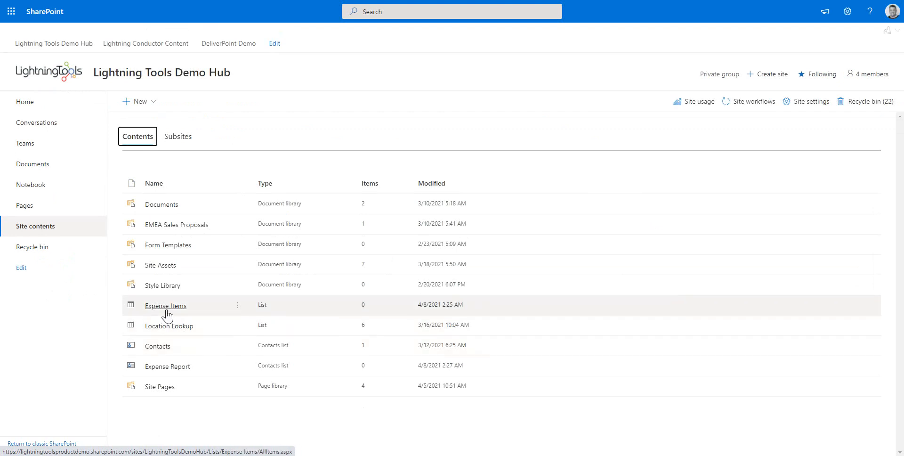
left_click(166, 309)
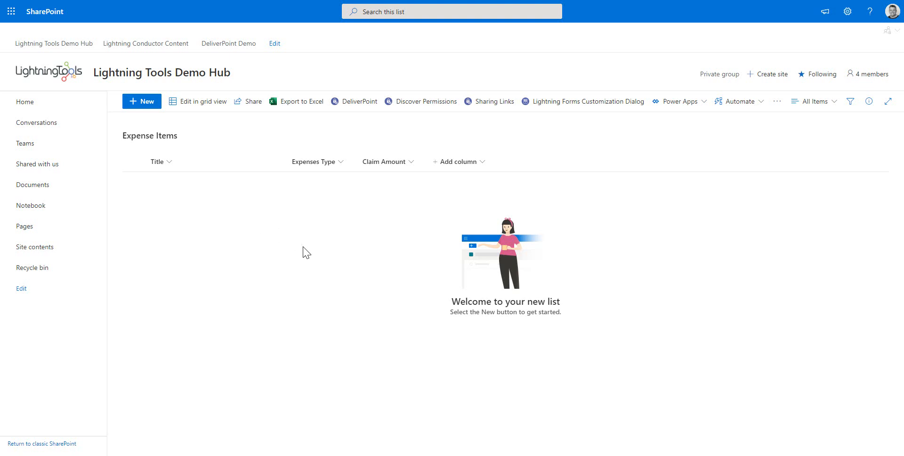
- Return to the Expense Report list through the site contents, look through its blank new item form and close it
left_click(59, 251)
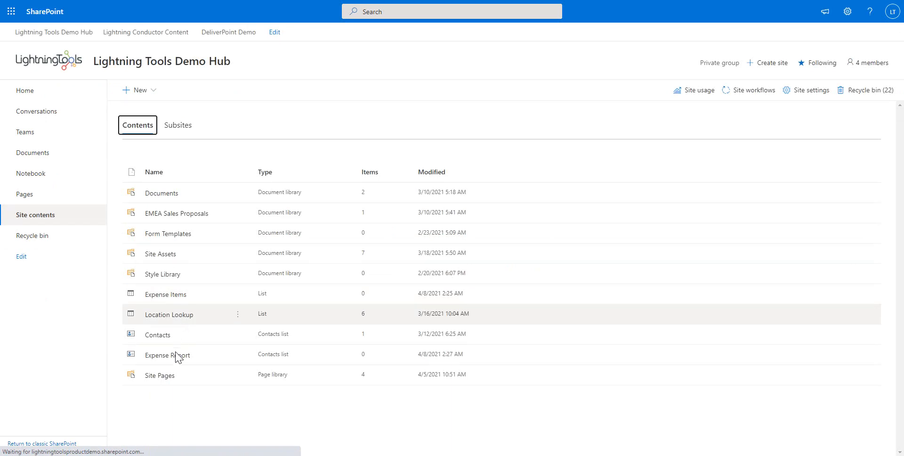
left_click(168, 366)
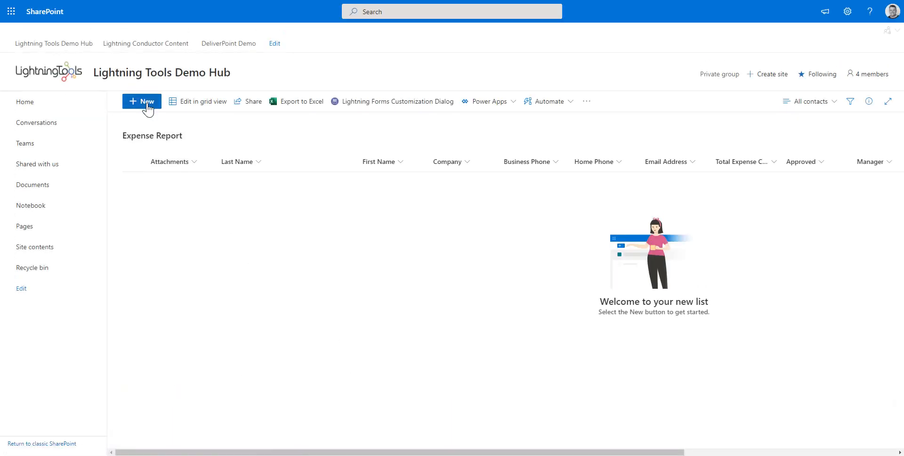
left_click(144, 101)
scroll(728, 345, "down", 10)
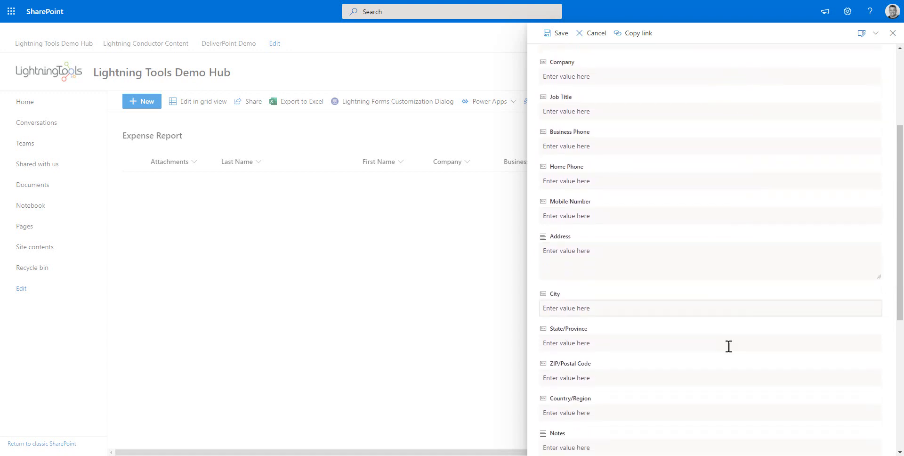
scroll(724, 407, "down", 2)
scroll(722, 384, "up", 7)
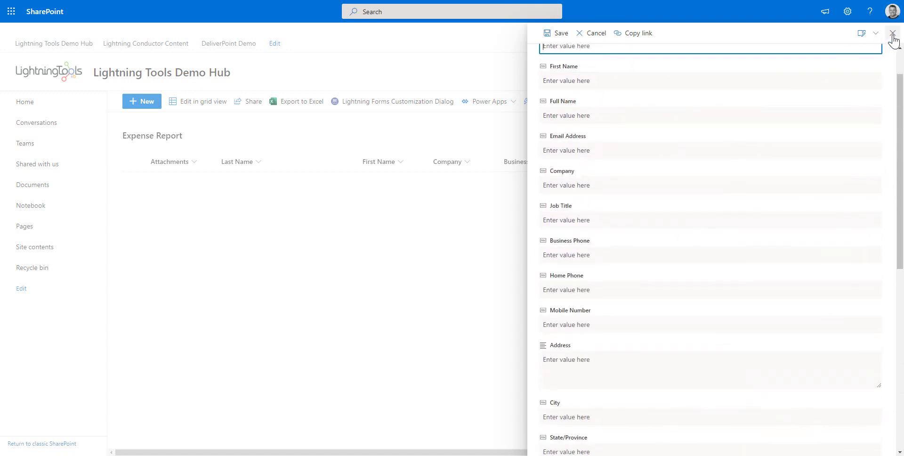
left_click(892, 33)
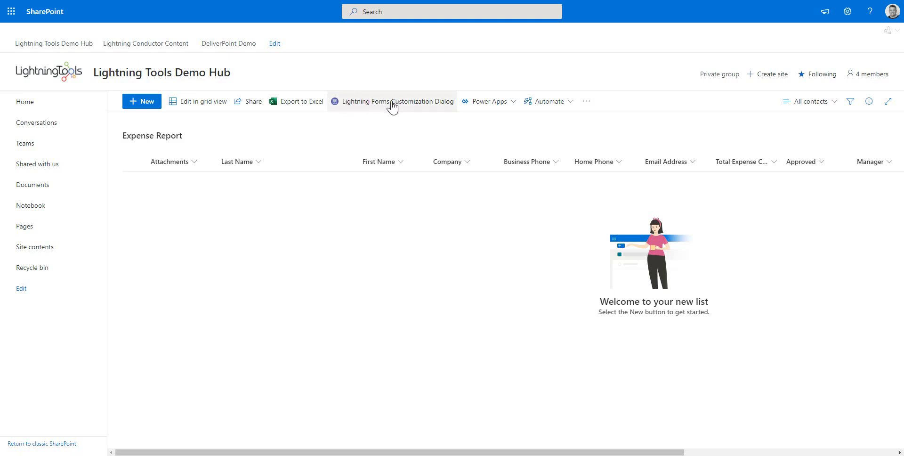
- Customize NewForm.aspx of the Expense Report list with Lightning Forms and insert a Rich Text control above the Last Name field
left_click(406, 109)
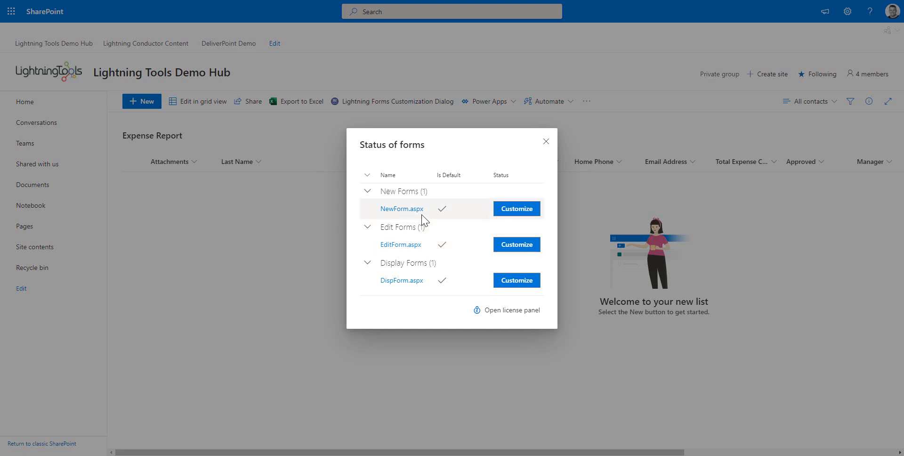
left_click(516, 213)
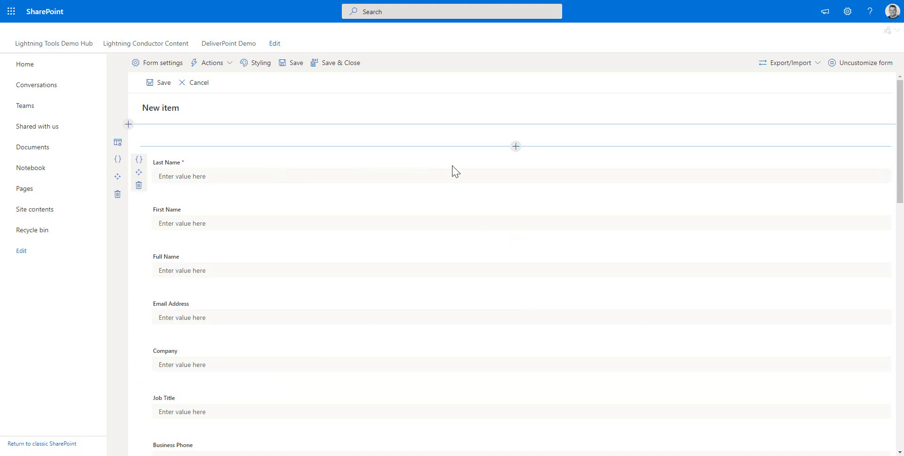
left_click(515, 146)
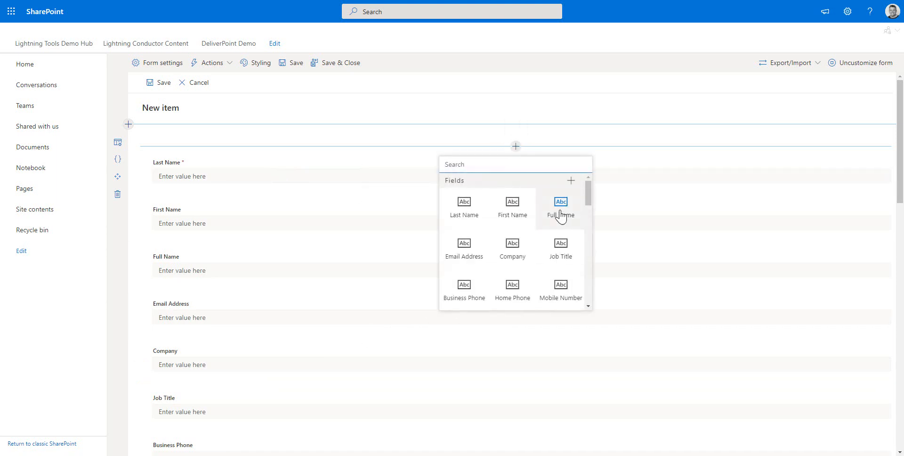
left_click_drag(589, 196, 579, 256)
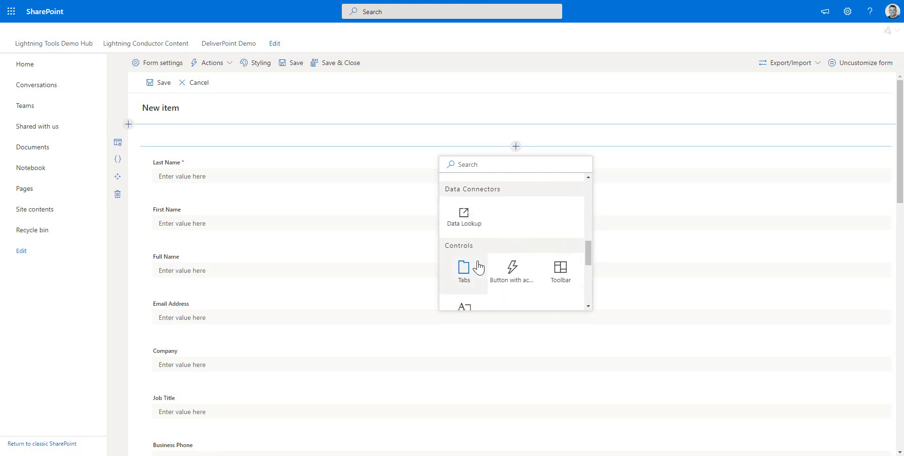
left_click_drag(589, 263, 590, 273)
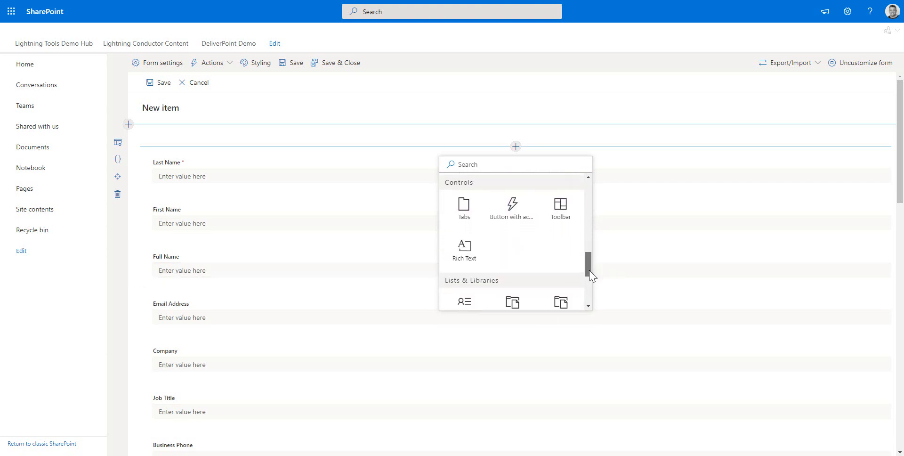
left_click(480, 254)
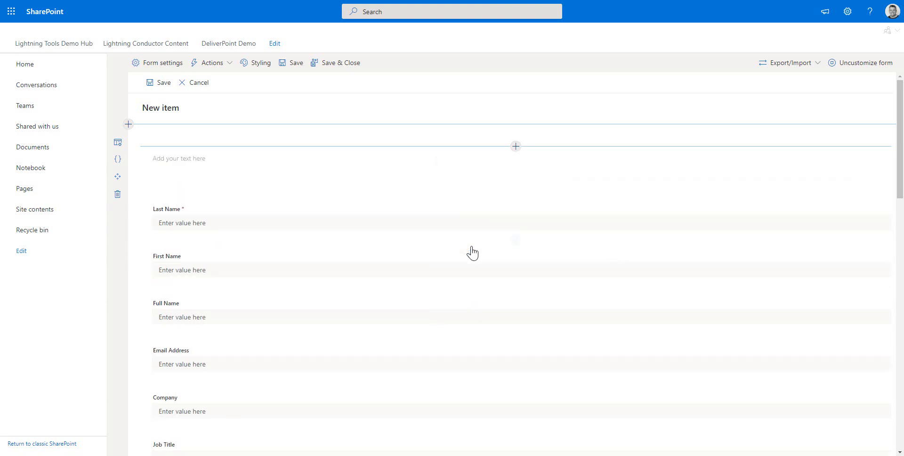
- Enter "Expense Report Form" in the rich text control and format it as a centered Heading 1
left_click(418, 166)
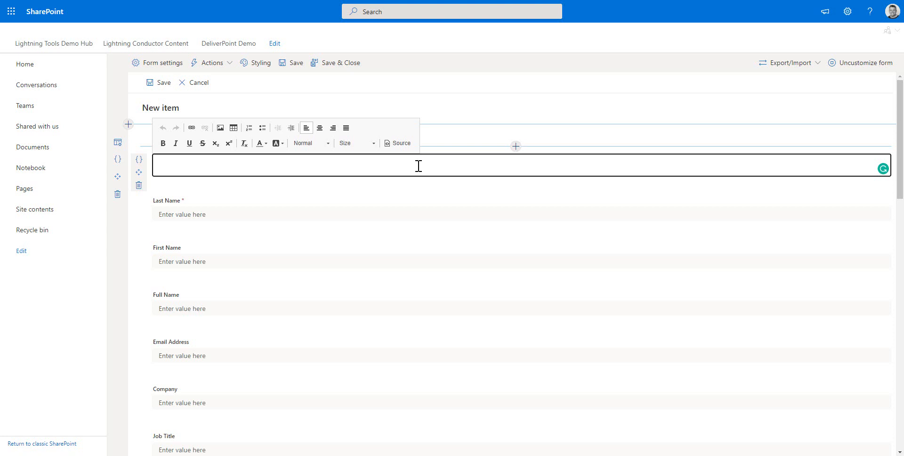
type("Expense Report Form")
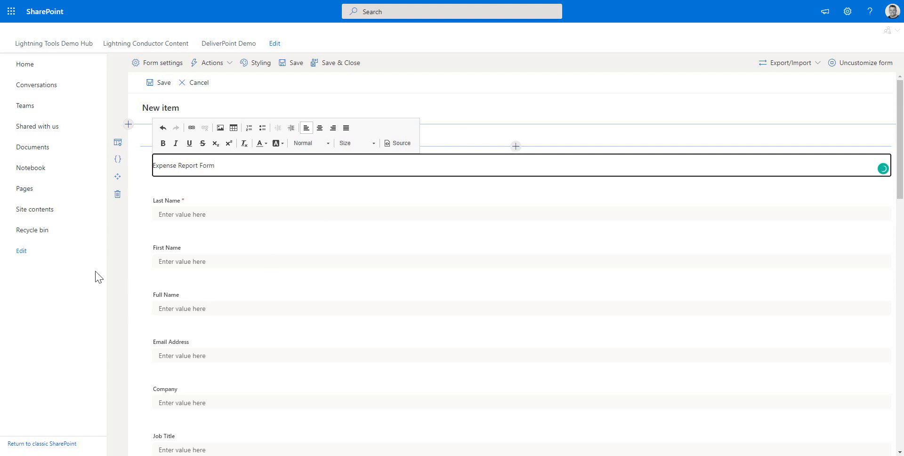
triple_click(175, 165)
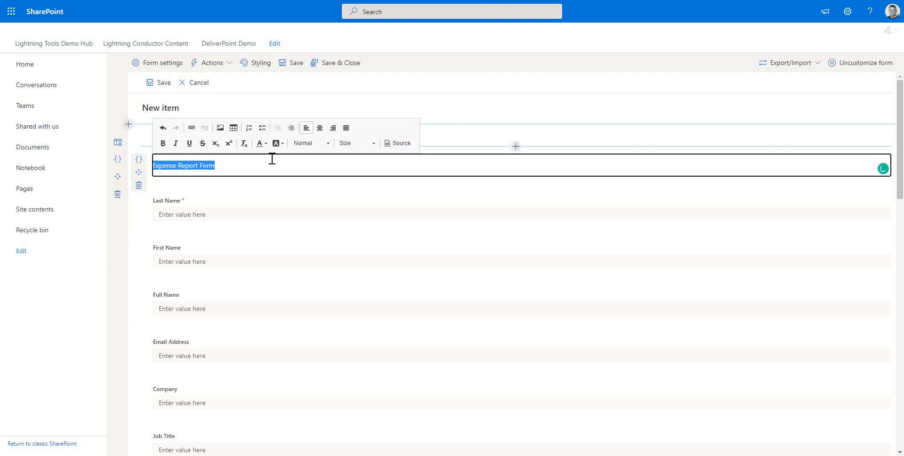
left_click(317, 144)
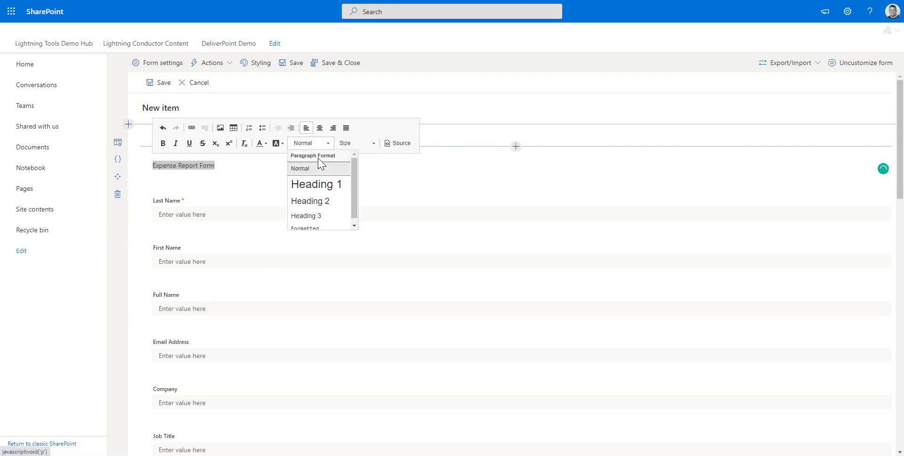
left_click(322, 184)
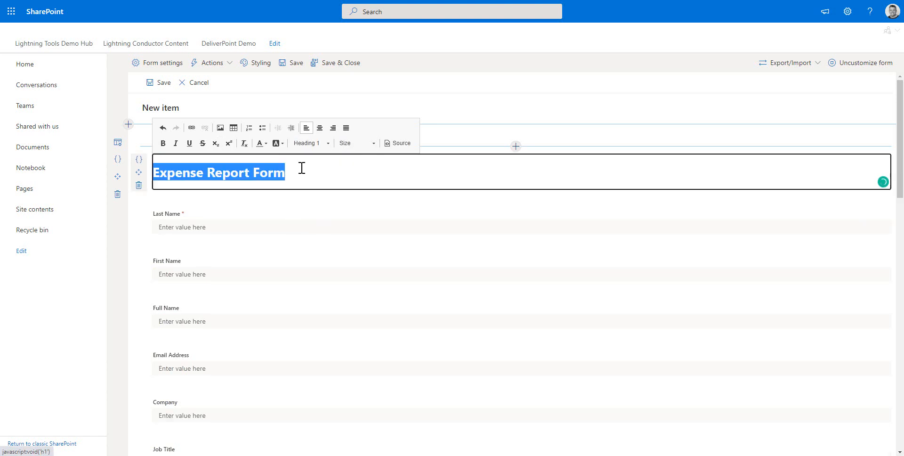
left_click(319, 128)
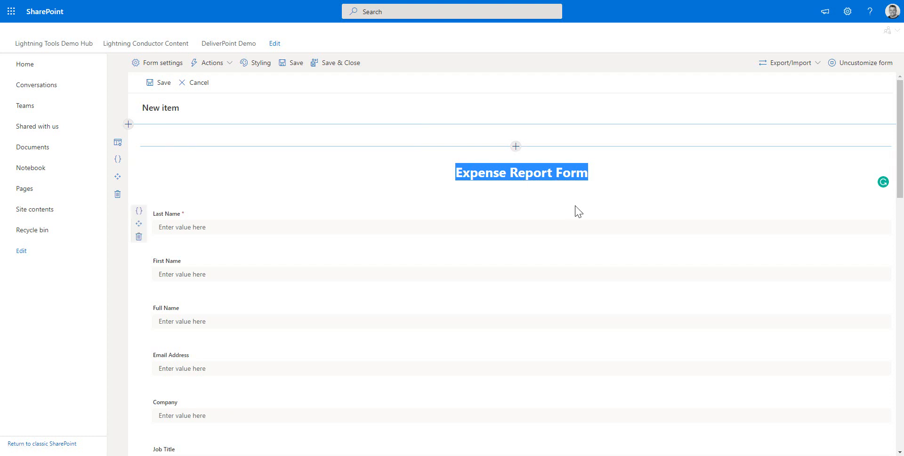
left_click(591, 187)
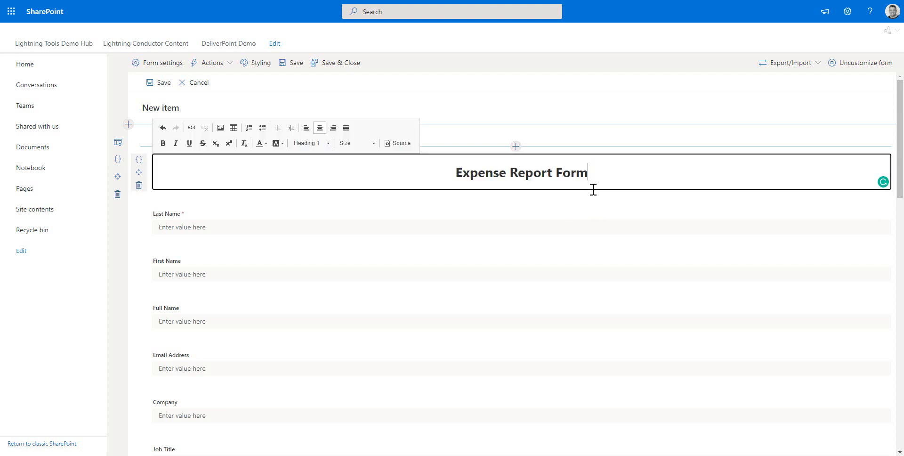
- Insert a Tabs control between the Expense Report Form heading and the Last Name field
left_click(516, 197)
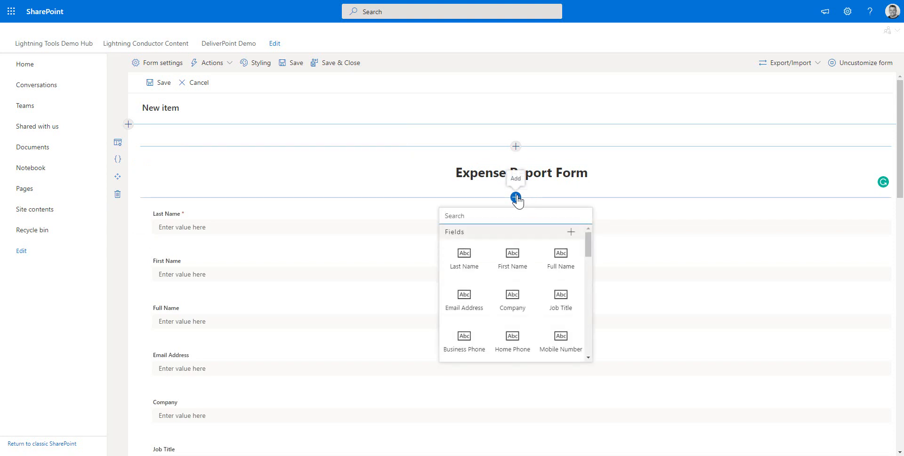
type("tab")
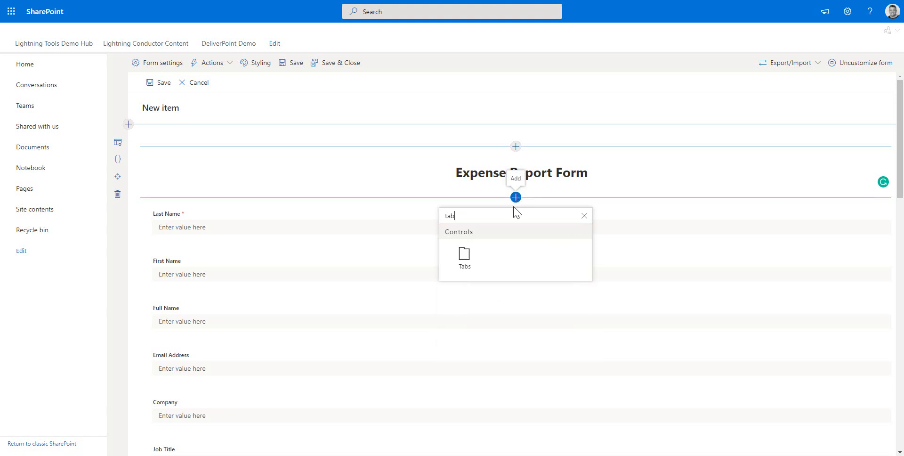
left_click(465, 258)
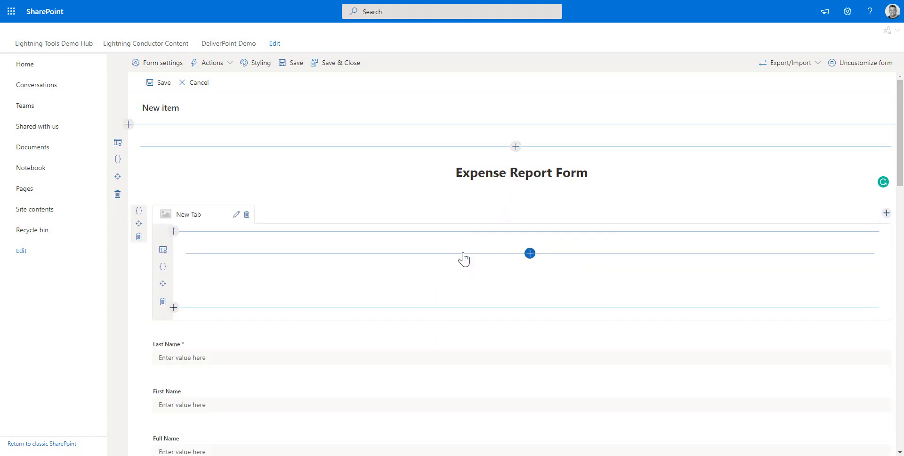
- Name the first tab "Claimant" and give it the addfriend icon
left_click(237, 214)
triple_click(787, 58)
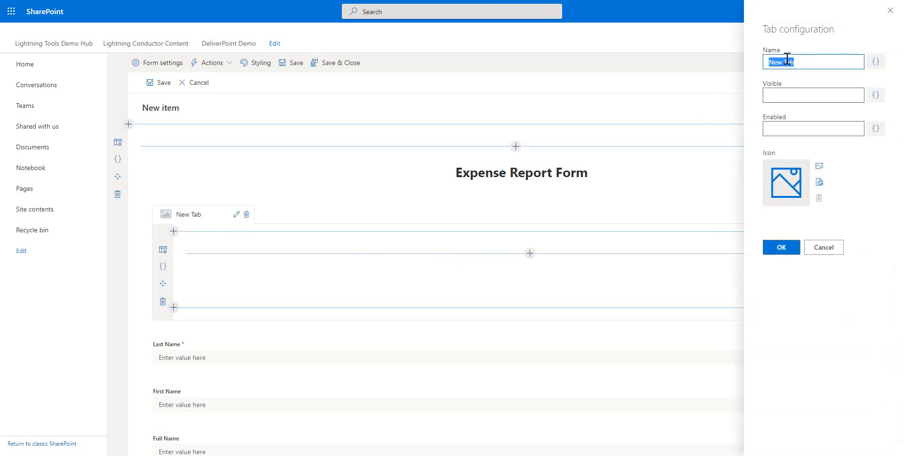
type("Claimant")
left_click(788, 182)
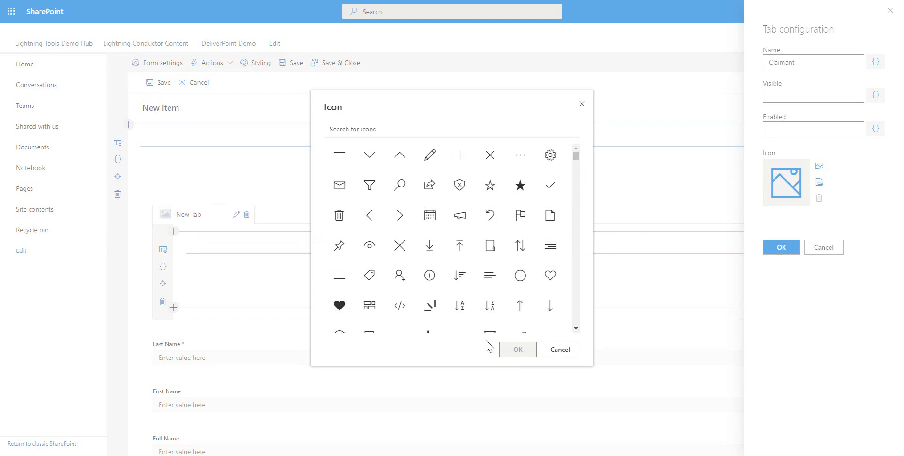
left_click(402, 280)
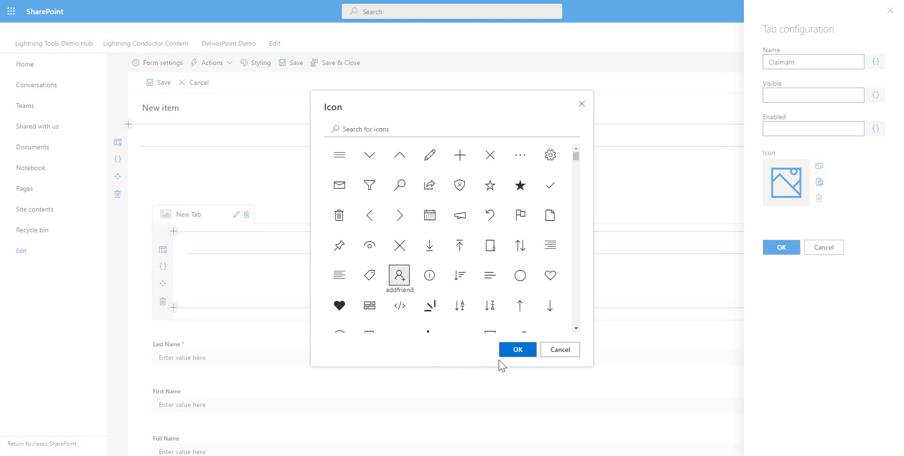
left_click(513, 350)
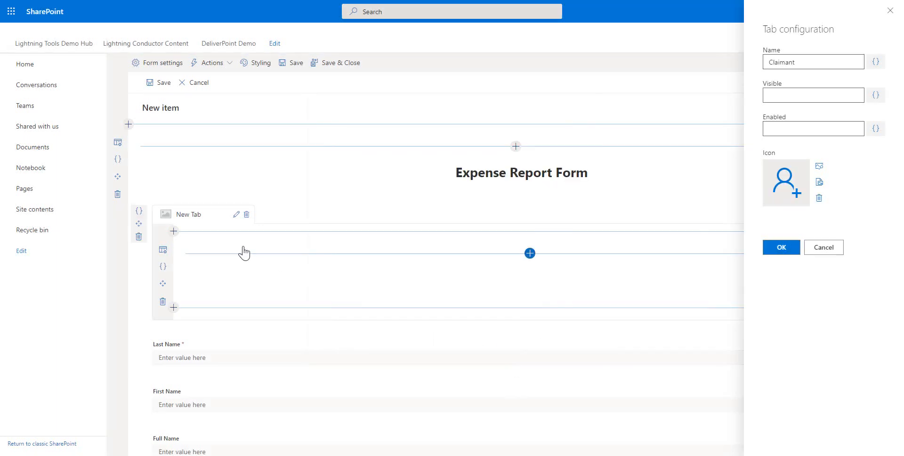
left_click(779, 248)
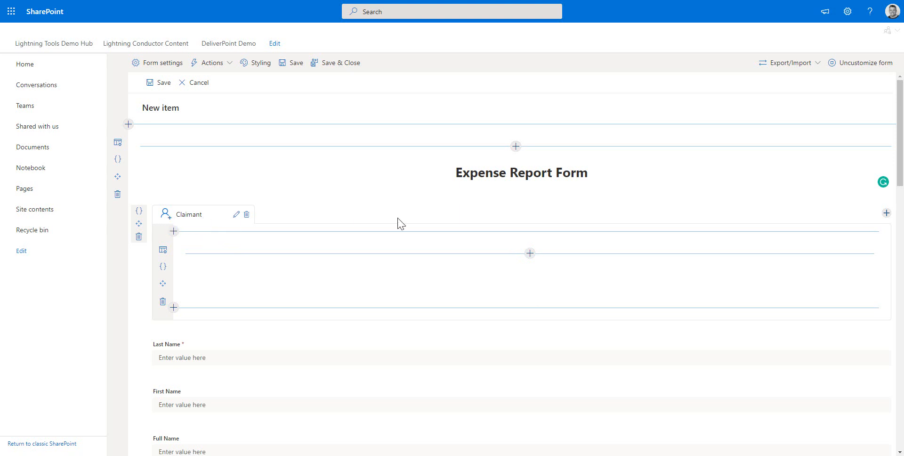
- Add a second tab named "Approval" beside Claimant and give it the checkmark icon
left_click(886, 213)
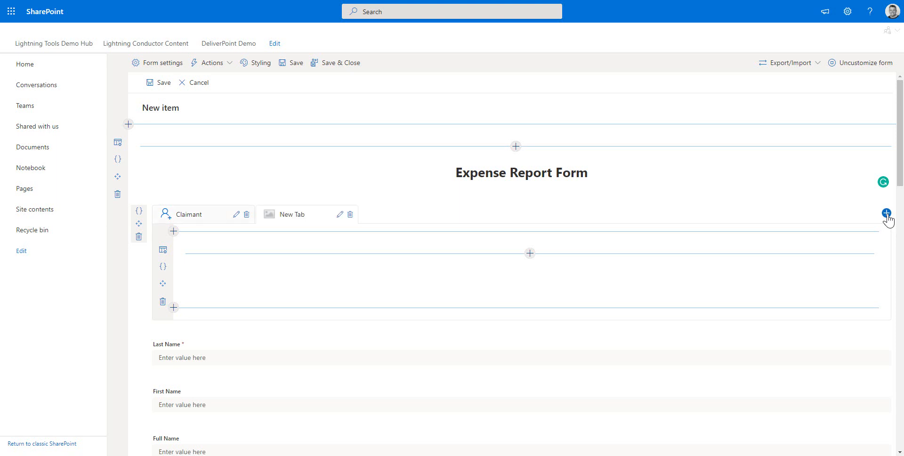
left_click(339, 214)
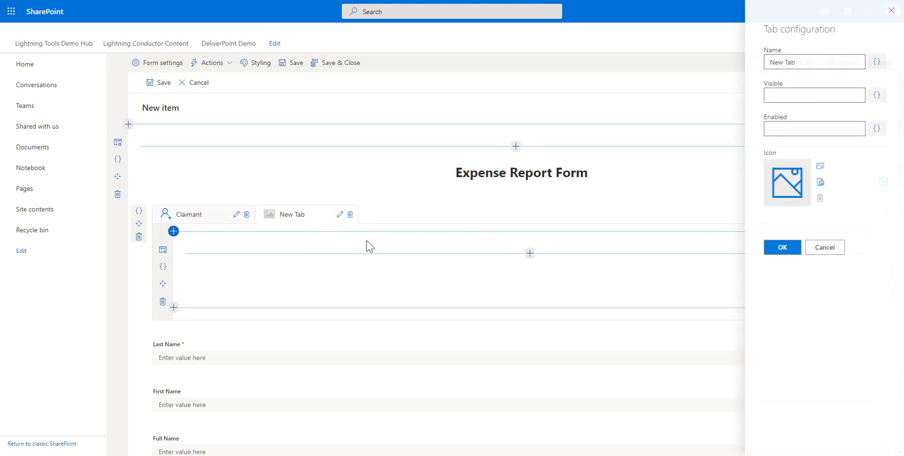
triple_click(812, 63)
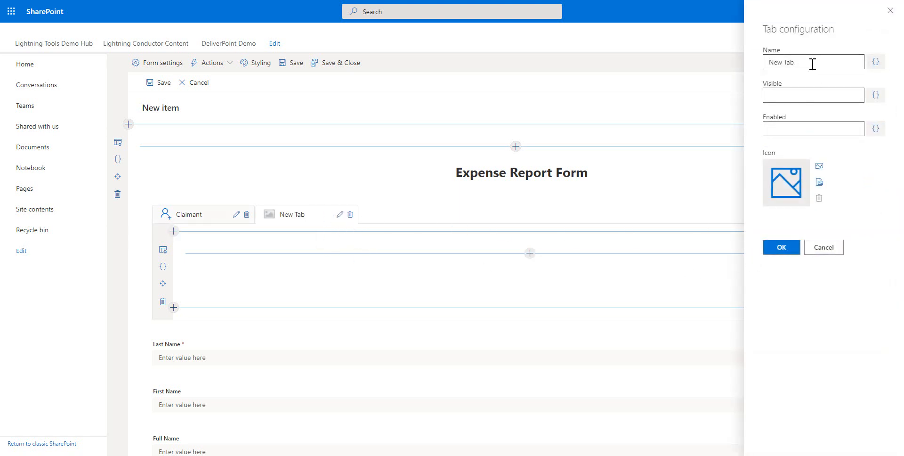
type("Approval")
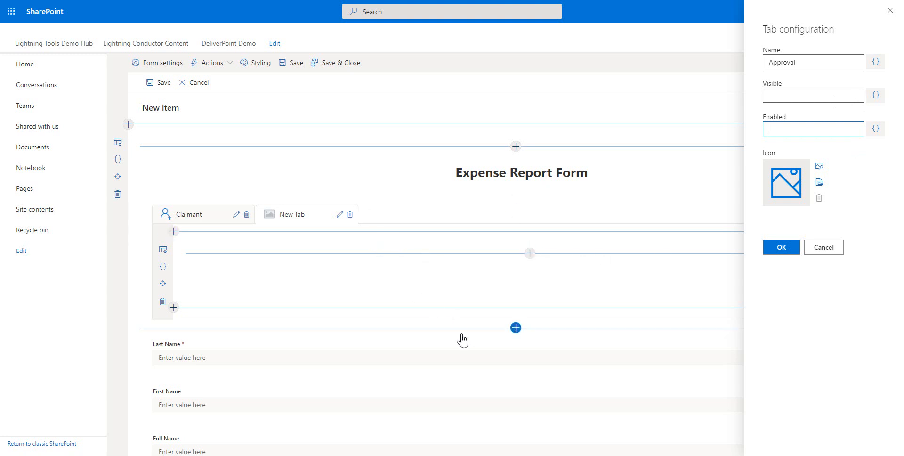
left_click(819, 167)
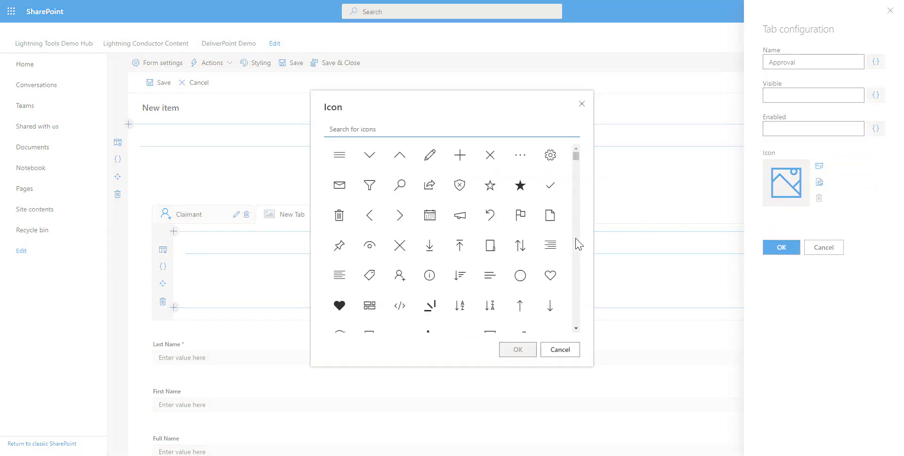
left_click(550, 186)
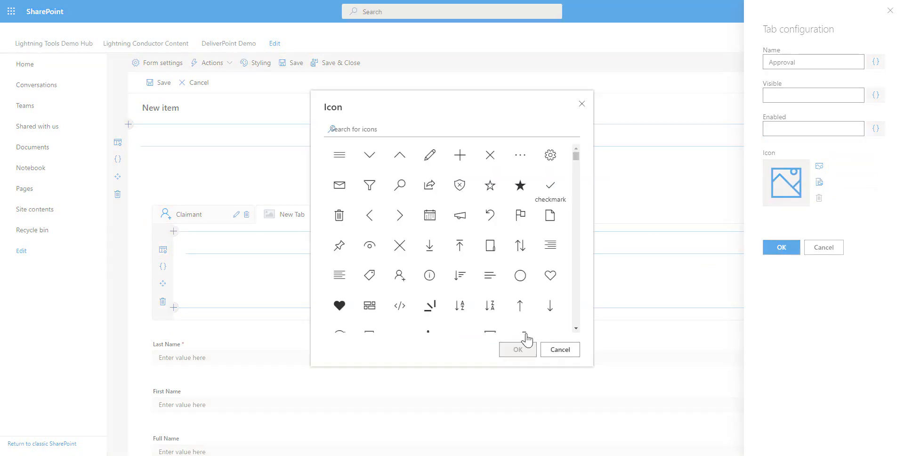
left_click(518, 349)
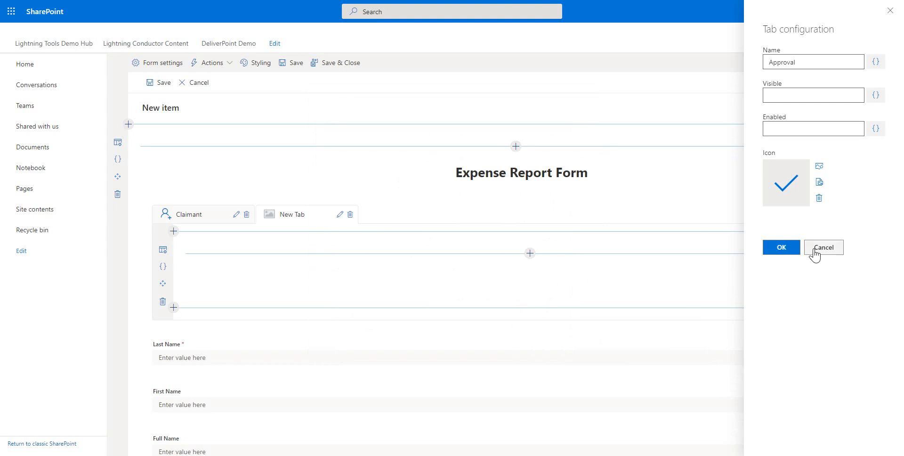
left_click(782, 256)
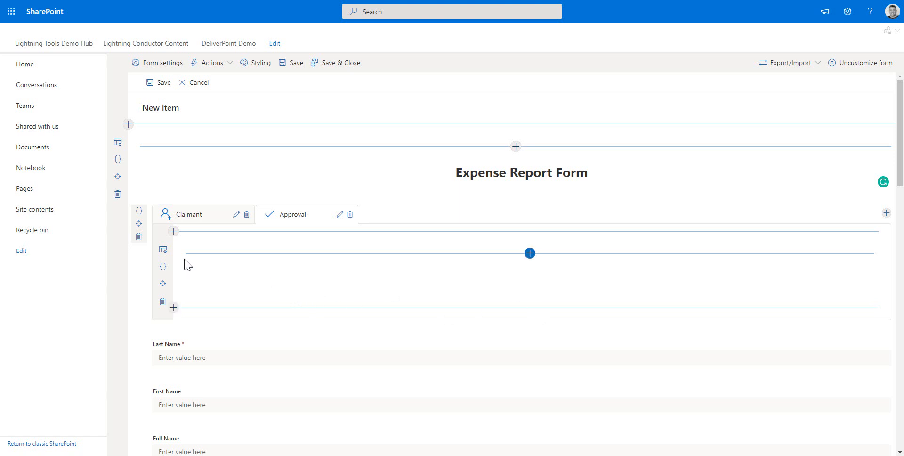
- Set the row layout of both the Approval tab and the Claimant tab to Two Columns
left_click(163, 250)
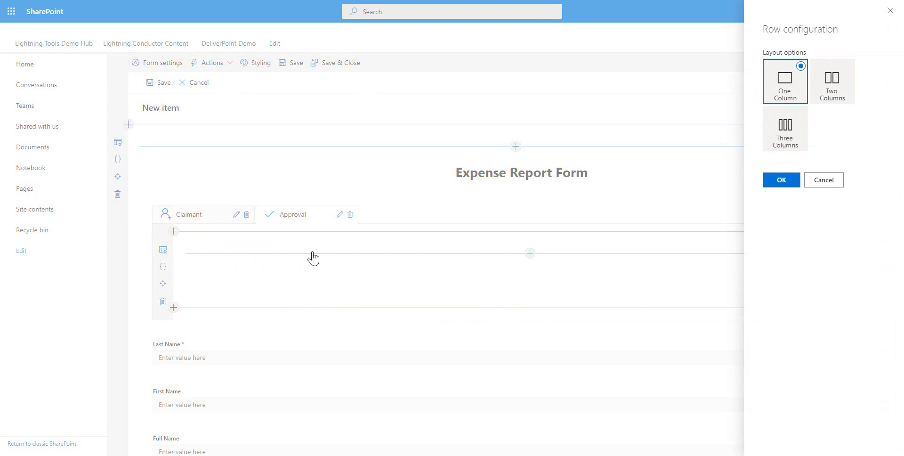
left_click(831, 84)
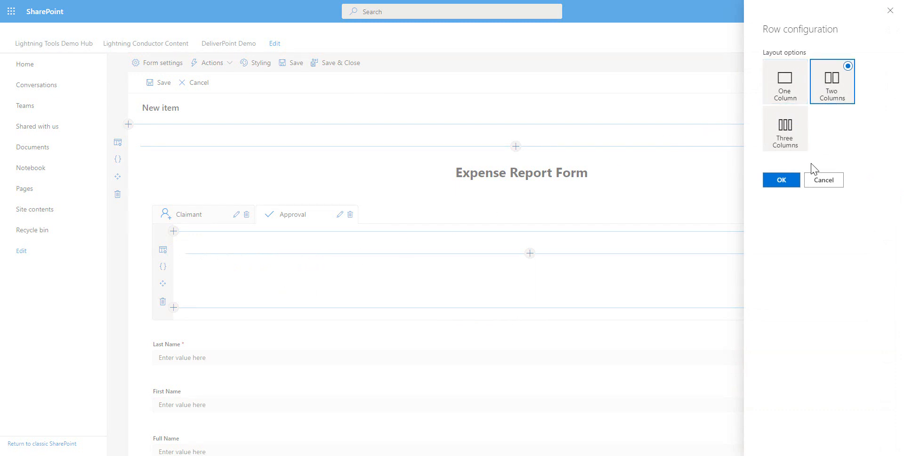
left_click(790, 180)
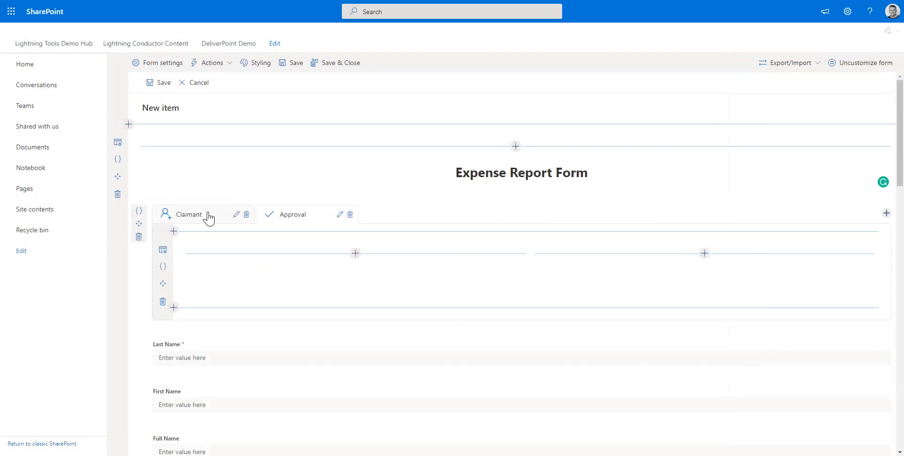
left_click(163, 250)
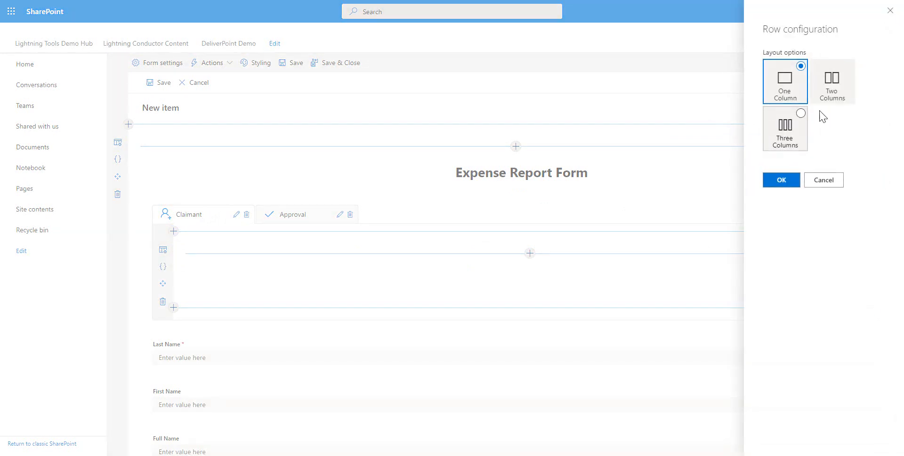
left_click(831, 84)
left_click(774, 183)
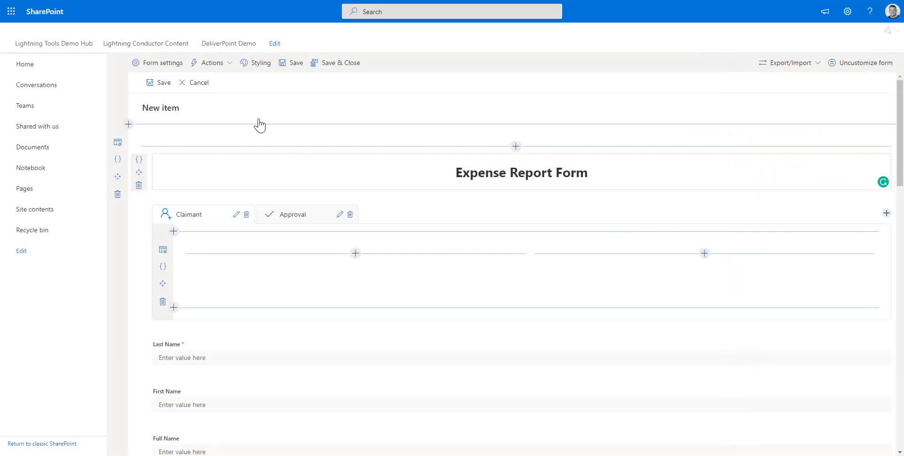
- Set the form's right-side panel size to Large and save the form settings
left_click(150, 63)
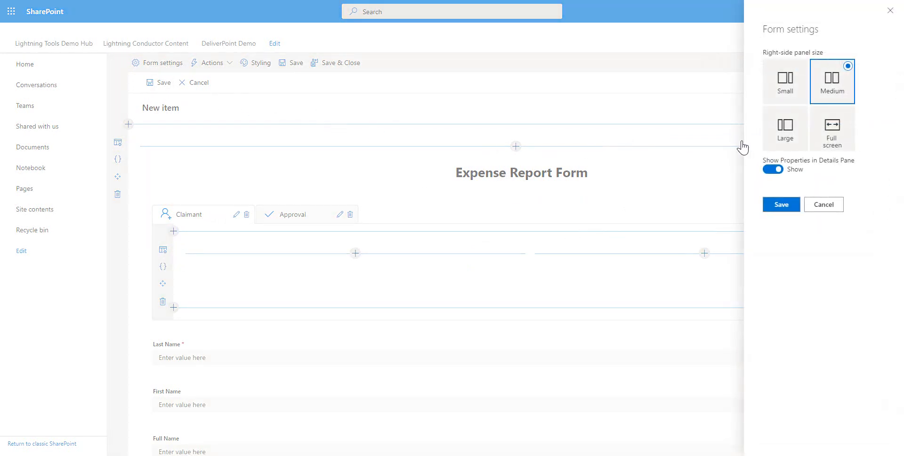
left_click(791, 120)
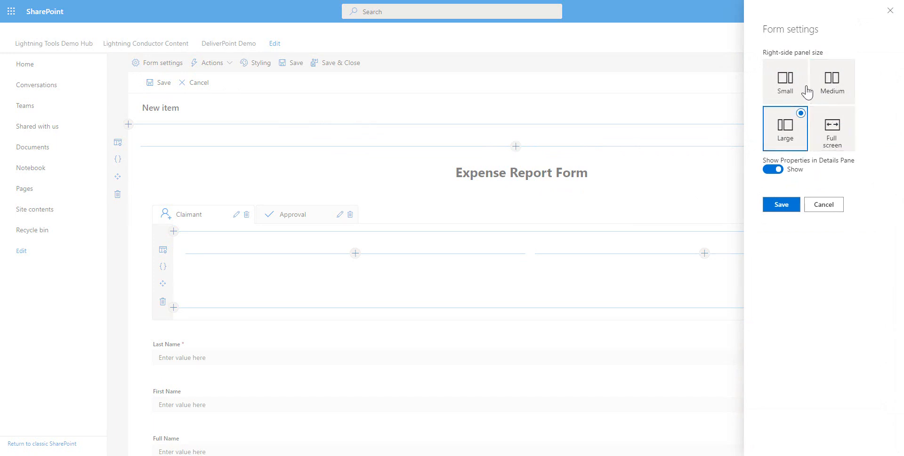
left_click(787, 205)
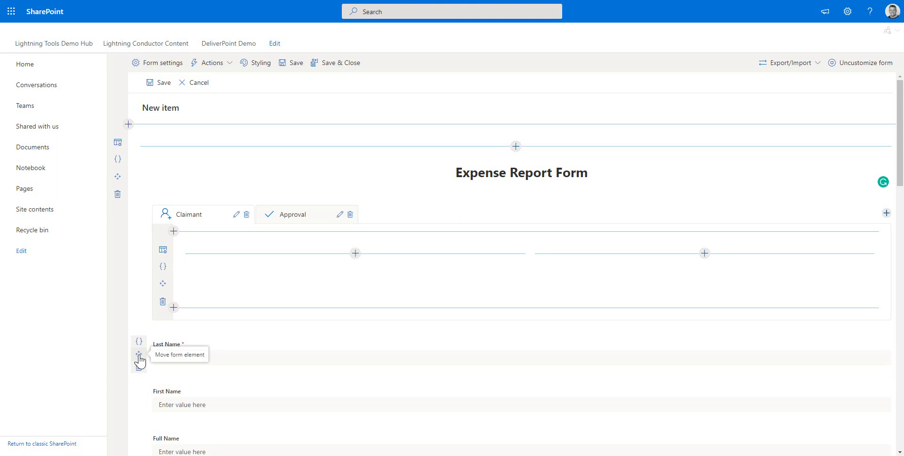
- Move Last Name and Full Name into the Claimant tab's first column, and First Name and Email Address into its second column
left_click_drag(139, 361, 206, 262)
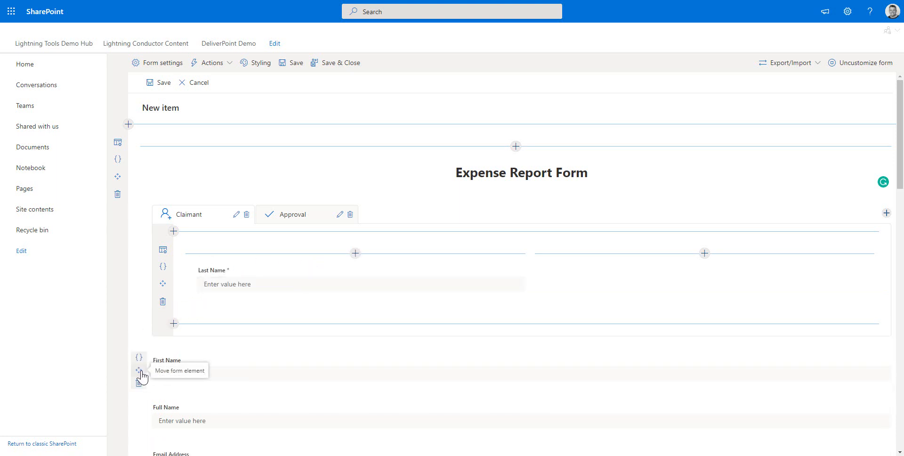
left_click_drag(139, 370, 594, 262)
scroll(579, 275, "down", 2)
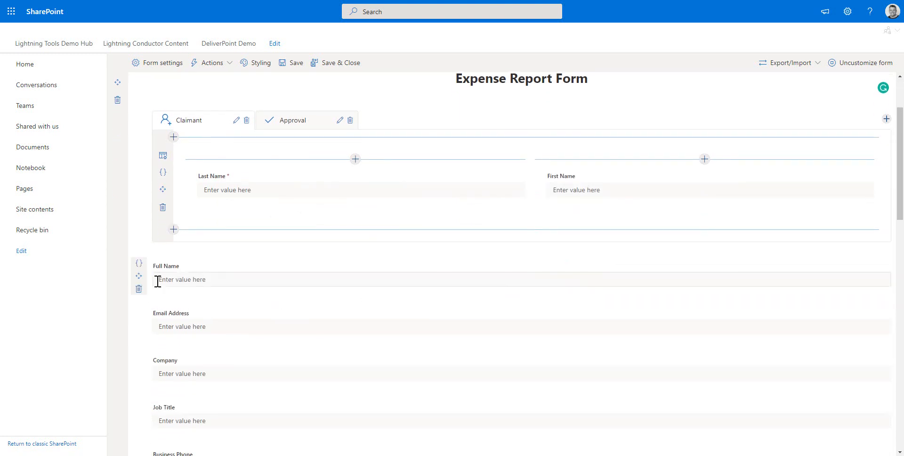
left_click_drag(139, 276, 231, 191)
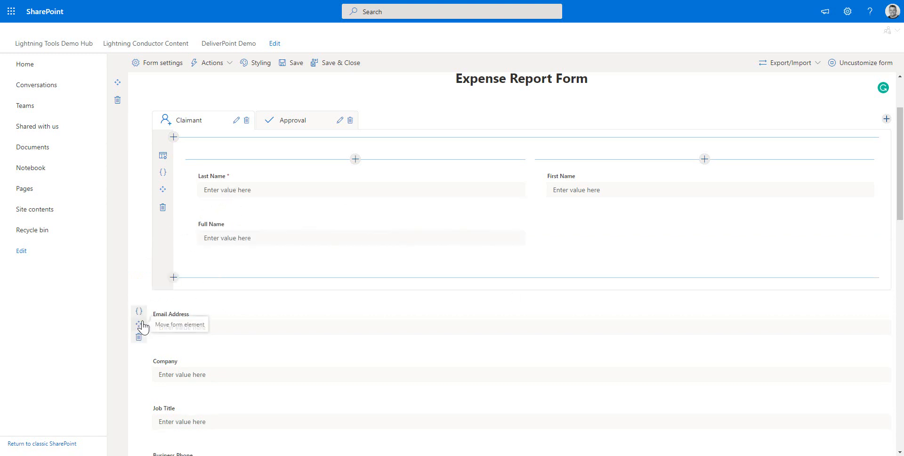
left_click_drag(140, 324, 592, 200)
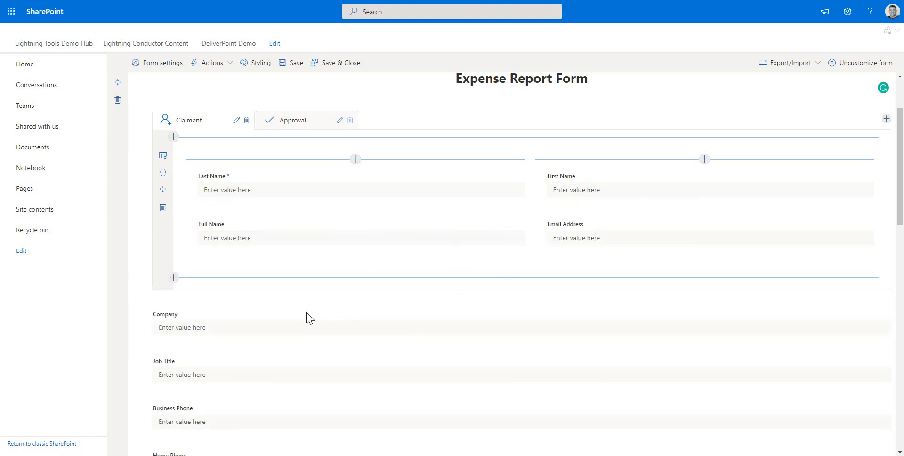
- Move Company and Business Phone below Full Name, and Job Title and Home Phone below Email Address in the Claimant tab
left_click_drag(140, 324, 225, 244)
left_click_drag(139, 372, 593, 246)
left_click_drag(139, 372, 226, 288)
left_click_drag(149, 416, 593, 298)
- Move Mobile Number, City and ZIP/Postal Code below Business Phone, and Address, State/Province and Country/Region below Home Phone in the Claimant tab
scroll(592, 298, "down", 3)
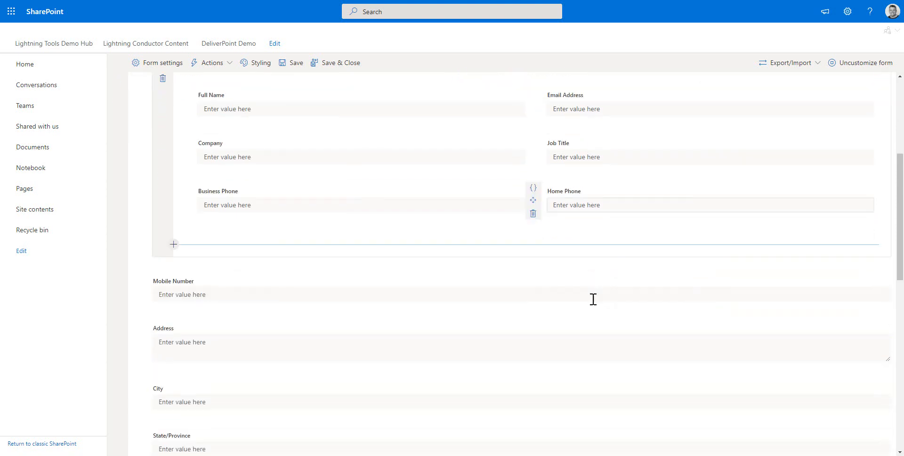
left_click_drag(142, 283, 271, 197)
left_click_drag(139, 330, 592, 197)
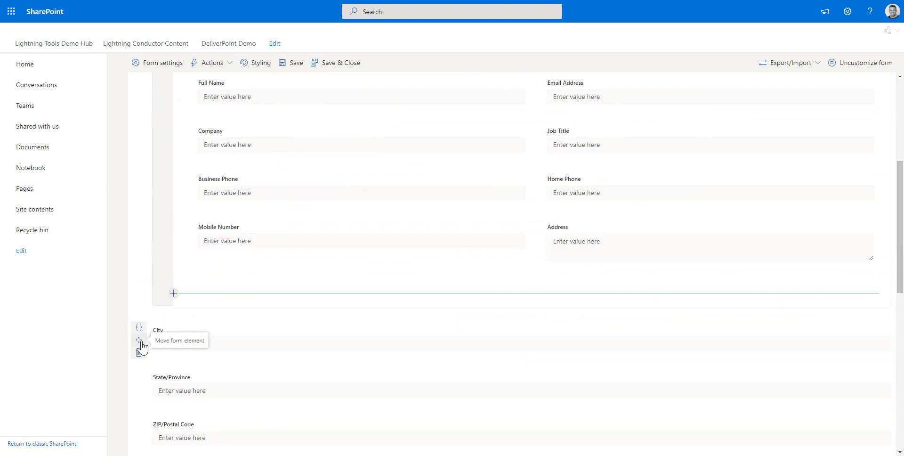
left_click_drag(139, 339, 239, 248)
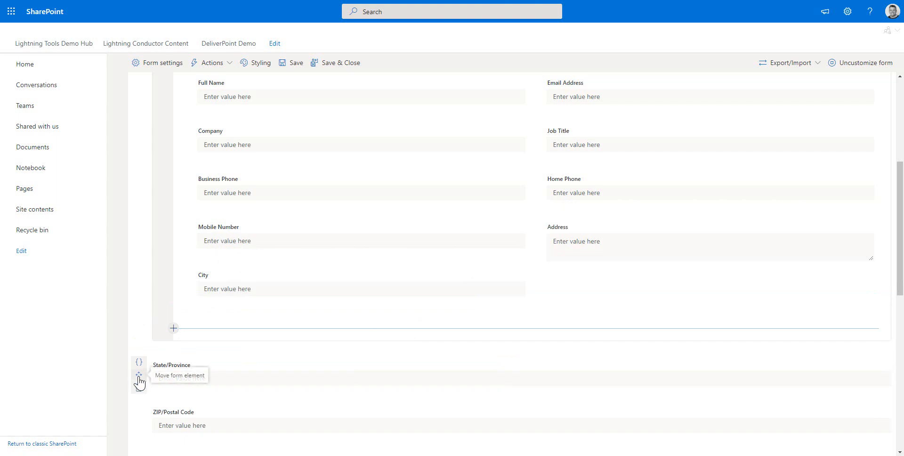
left_click_drag(138, 379, 594, 258)
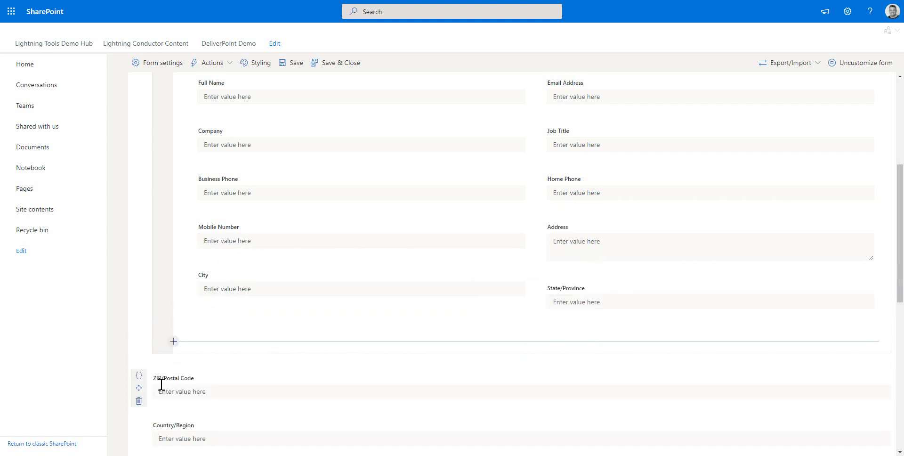
left_click_drag(137, 391, 266, 295)
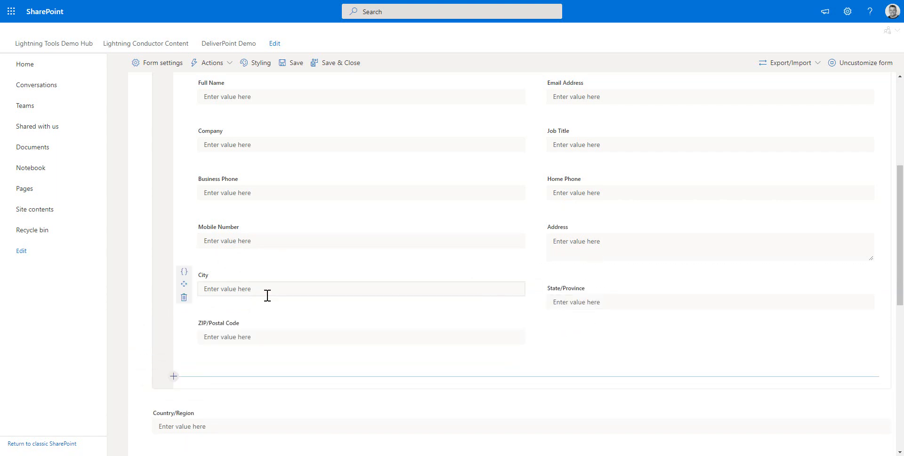
scroll(266, 295, "down", 2)
left_click_drag(138, 328, 591, 218)
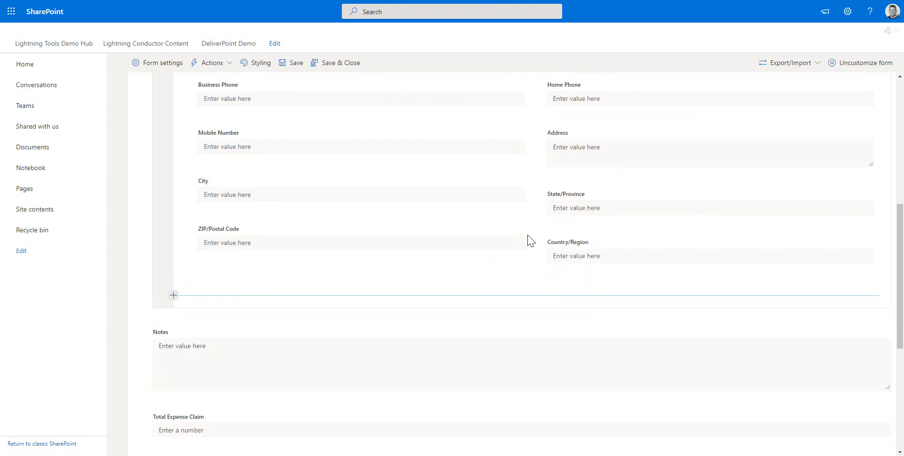
- Move Total Expense Claim into the Approval tab's first column and Approved into its second column
scroll(532, 241, "up", 3)
scroll(530, 240, "up", 3)
scroll(530, 240, "down", 5)
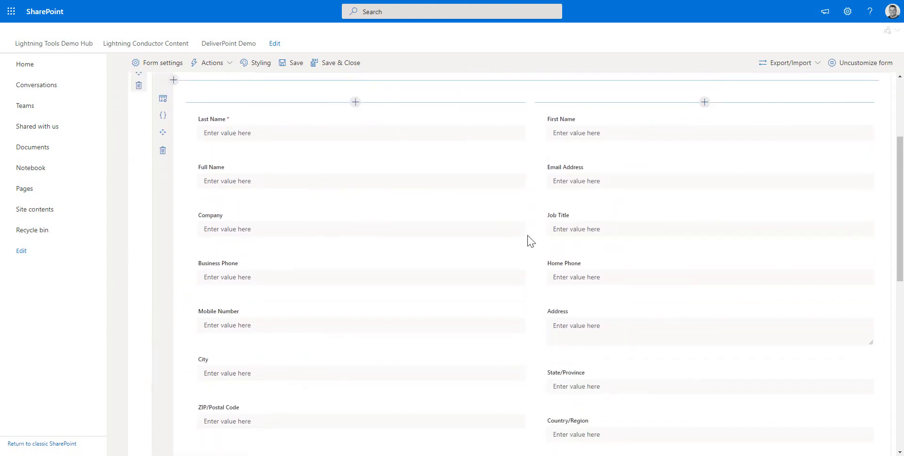
scroll(210, 337, "down", 2)
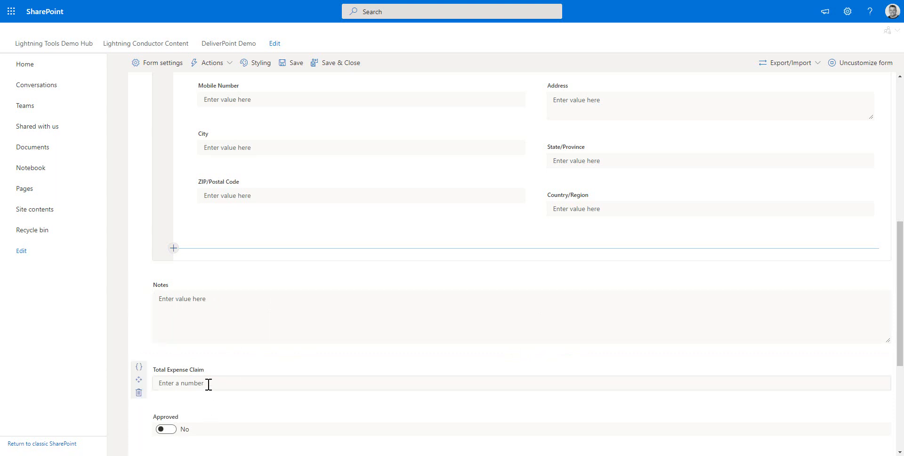
scroll(283, 372, "up", 7)
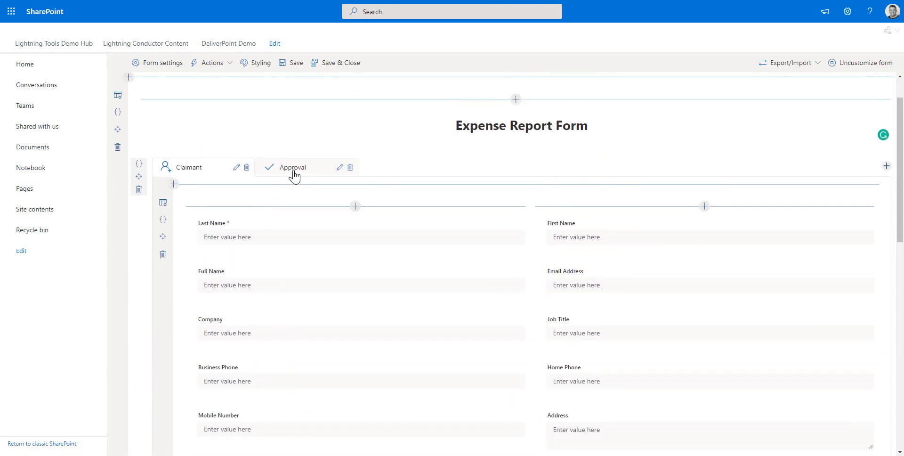
left_click(293, 171)
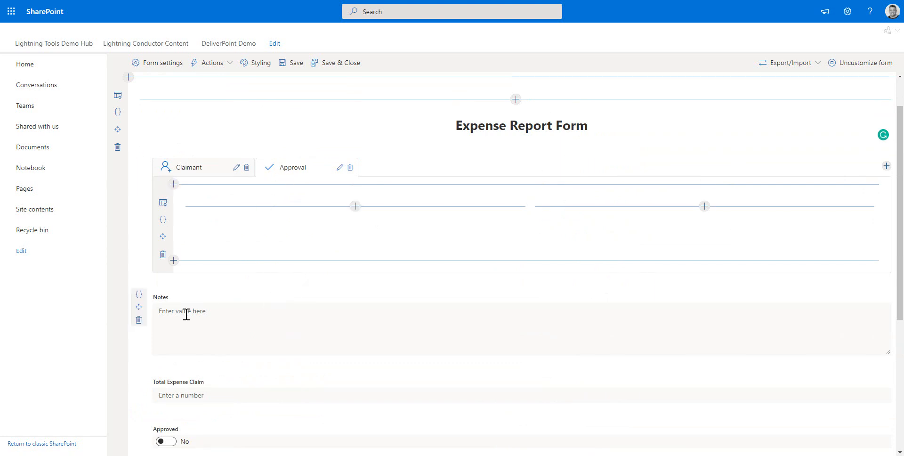
left_click_drag(139, 392, 242, 215)
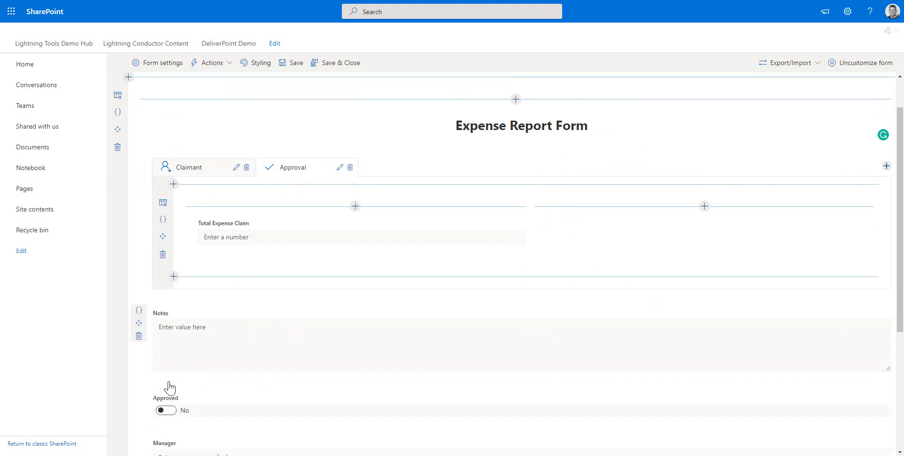
left_click_drag(139, 407, 602, 231)
- Move the Manager field into the Claimant tab's first column, below ZIP/Postal Code
scroll(579, 240, "down", 2)
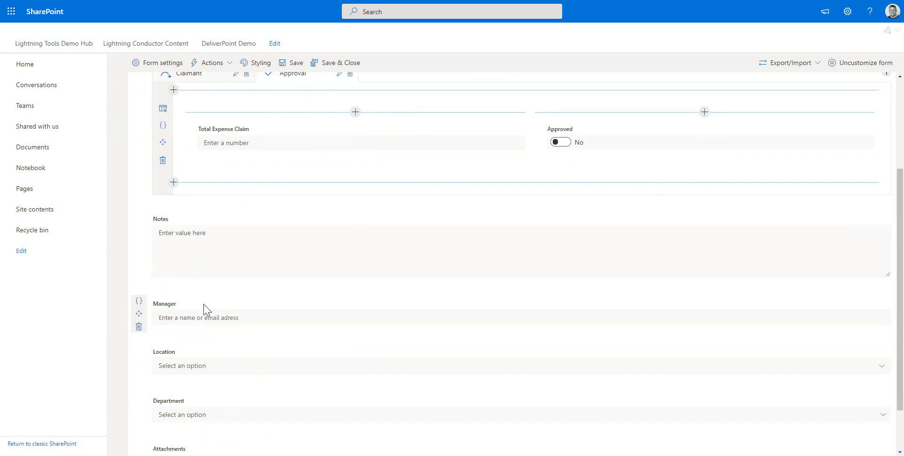
scroll(200, 282, "up", 3)
left_click(200, 218)
scroll(225, 301, "down", 7)
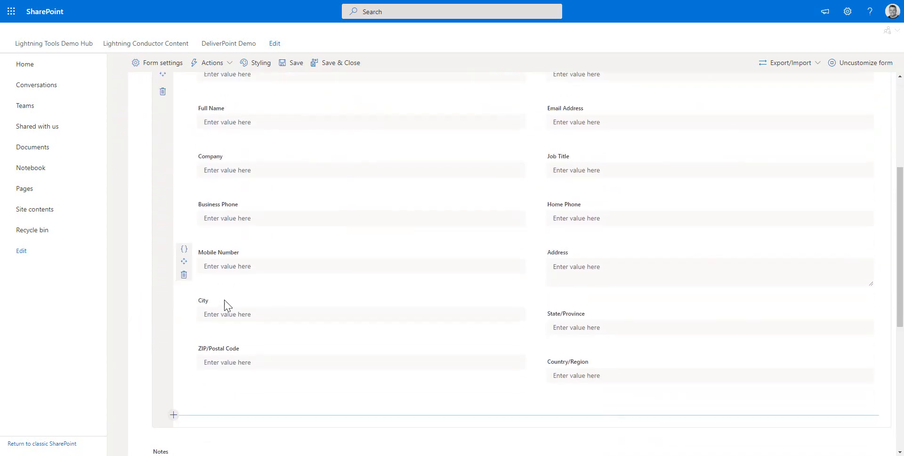
left_click_drag(144, 426, 280, 281)
left_click_drag(281, 250, 282, 242)
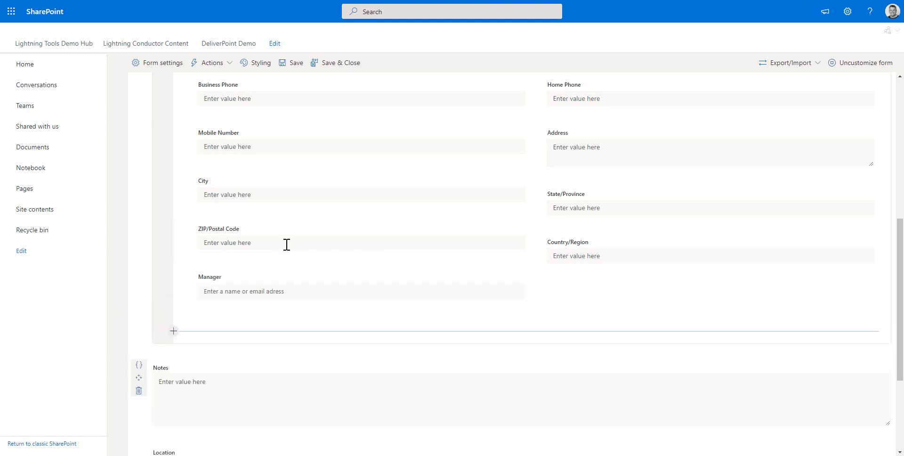
scroll(303, 214, "up", 4)
scroll(330, 141, "up", 1)
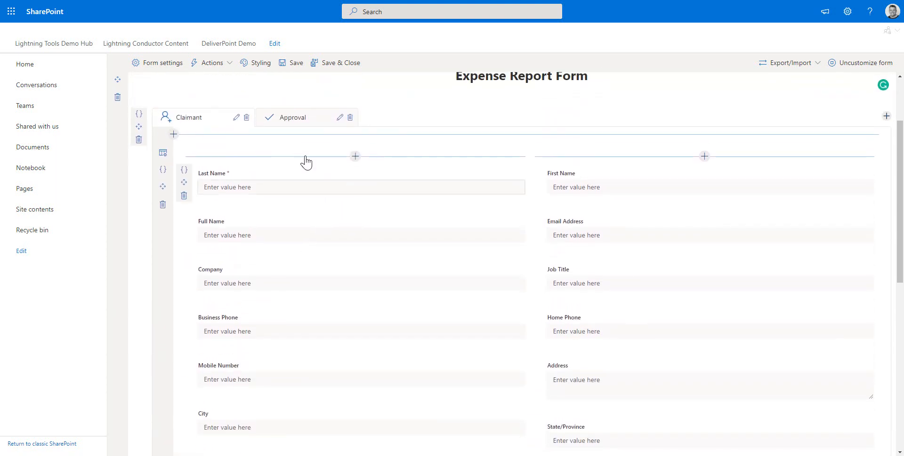
- Move the Location and Department fields into the Claimant tab's second column, below Country/Region
left_click(292, 120)
scroll(304, 260, "down", 1)
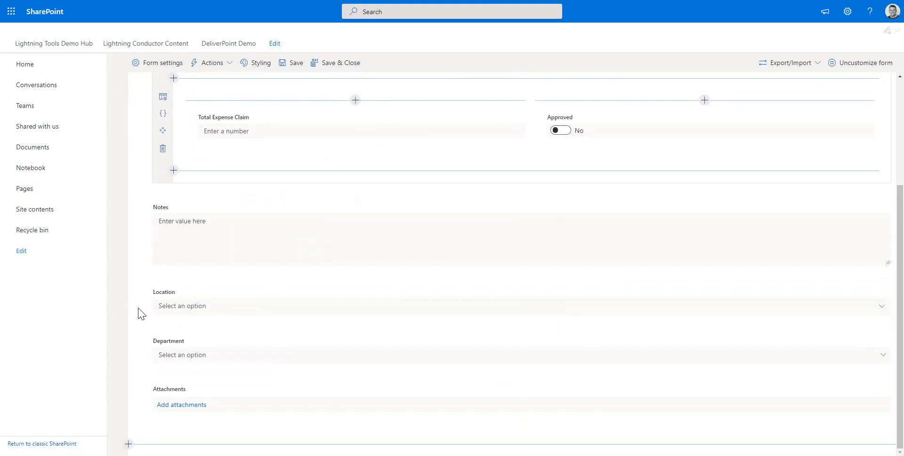
scroll(244, 219, "up", 3)
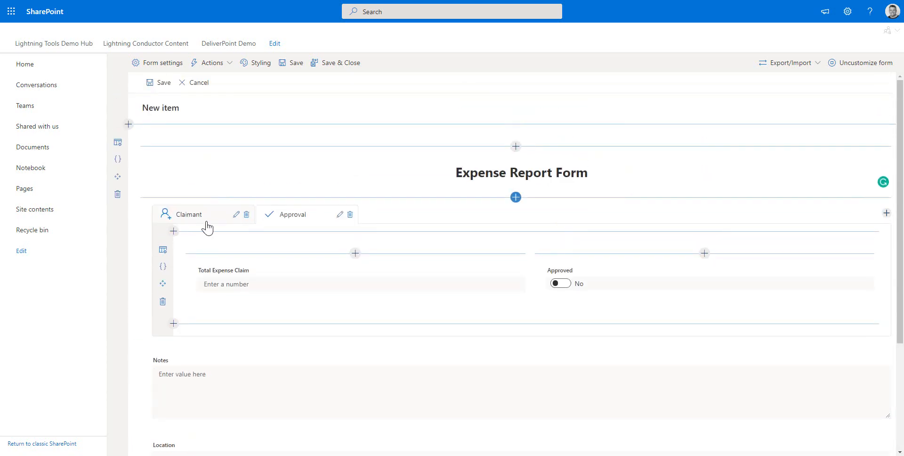
left_click(194, 218)
scroll(286, 303, "down", 1)
scroll(286, 303, "down", 8)
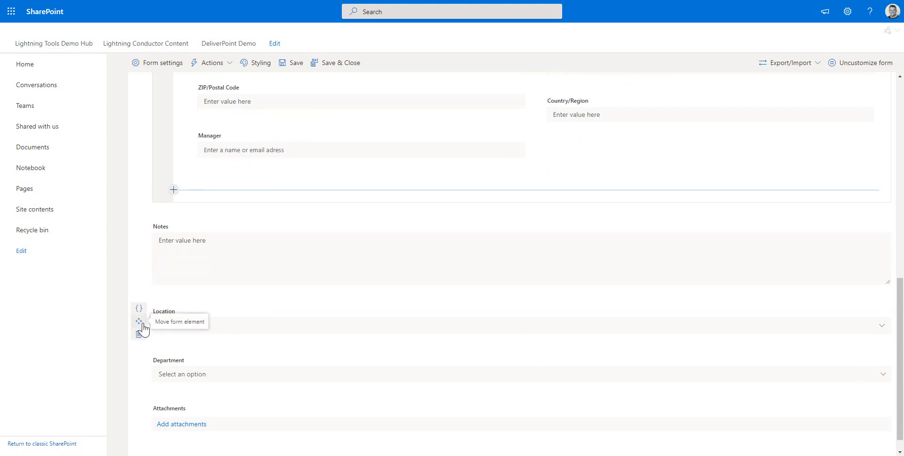
left_click_drag(140, 320, 634, 118)
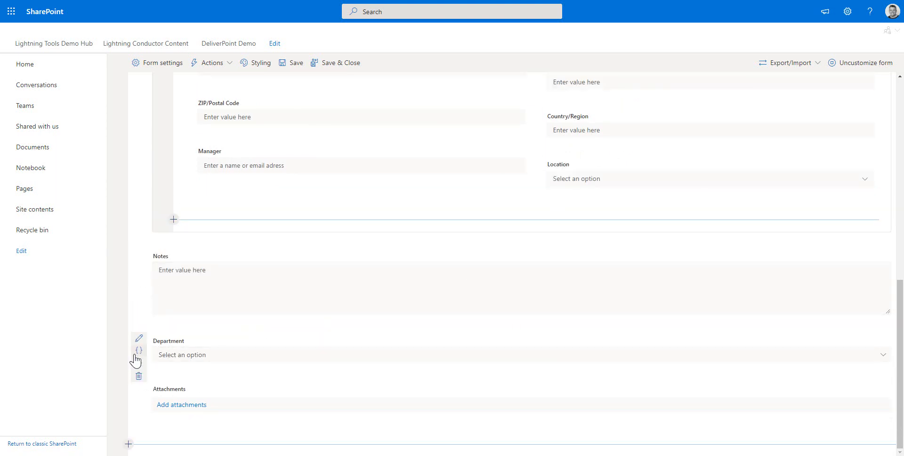
left_click_drag(139, 363, 585, 185)
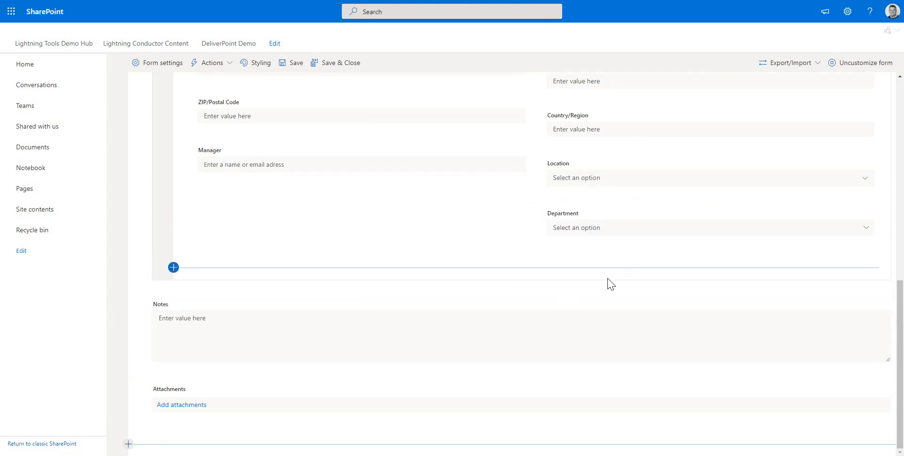
- Move the Notes field into the Approval tab's first column, below Total Expense Claim
scroll(609, 282, "up", 4)
scroll(614, 286, "up", 3)
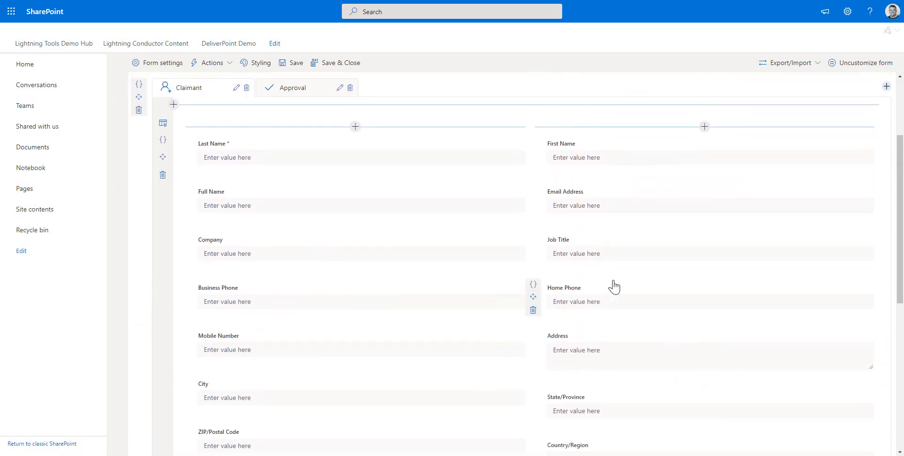
scroll(607, 287, "up", 3)
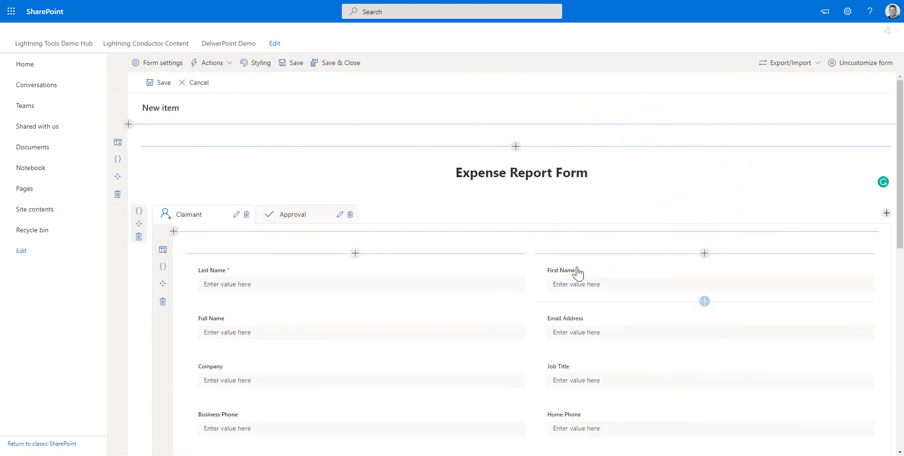
left_click(303, 220)
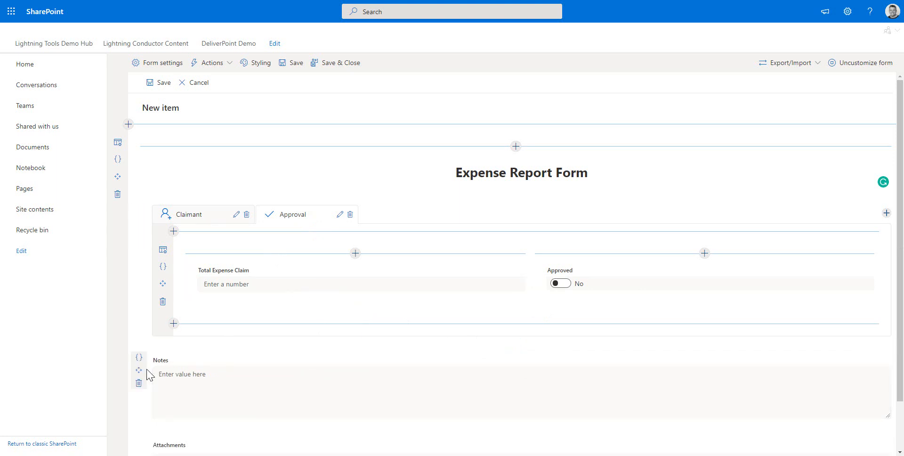
left_click_drag(139, 370, 242, 290)
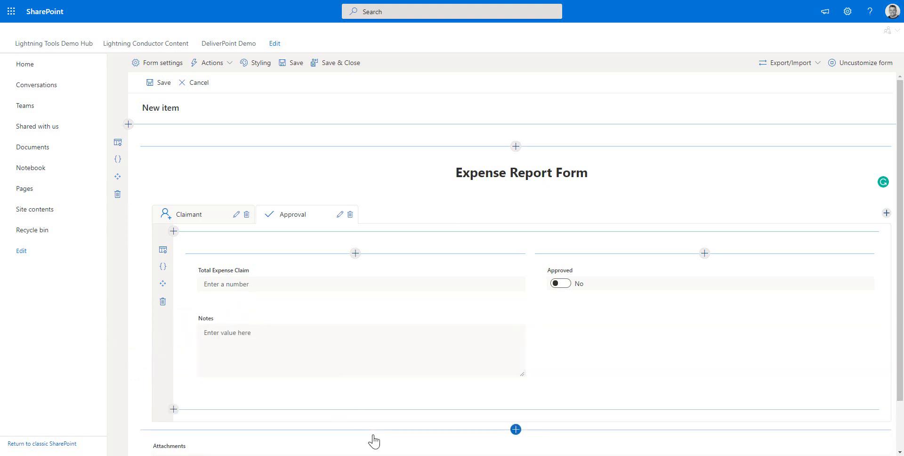
left_click(215, 218)
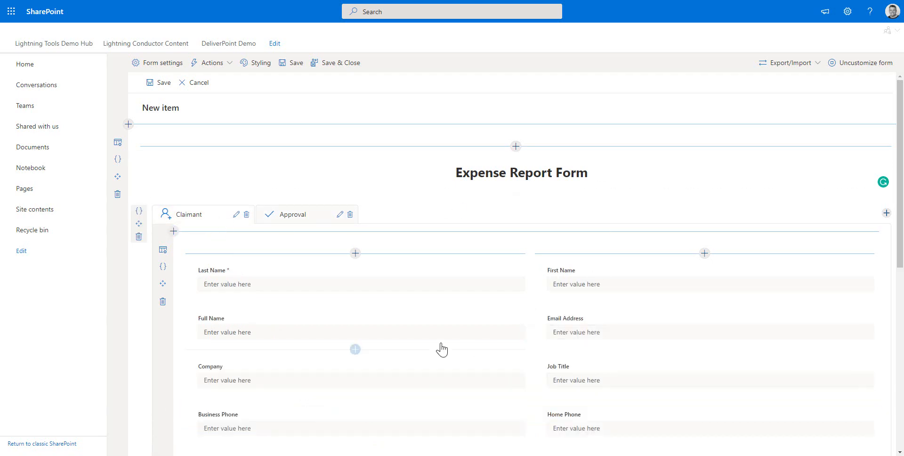
scroll(432, 340, "down", 4)
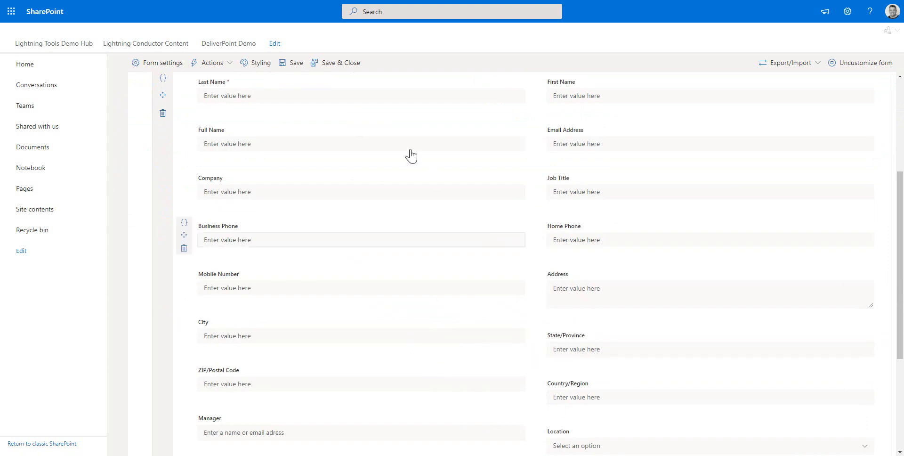
scroll(394, 226, "up", 4)
- Create a Currency column named Expense Claim Limit above Approved in the Approval tab's second column
left_click(303, 176)
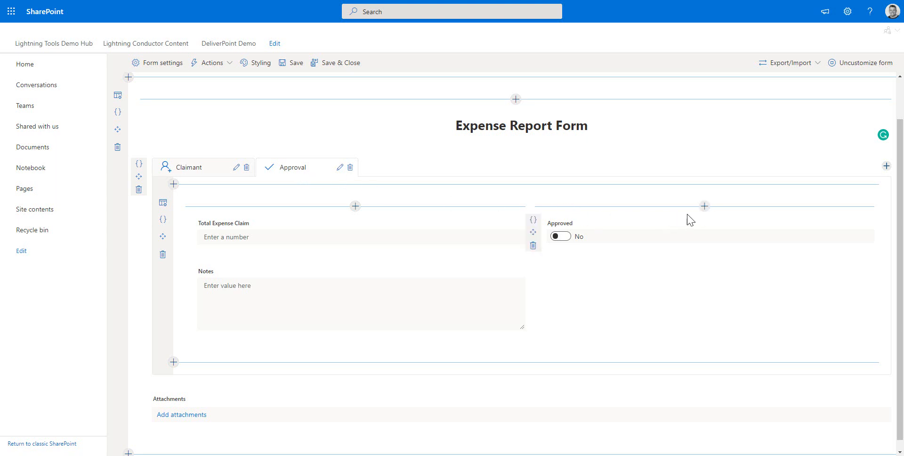
left_click(705, 207)
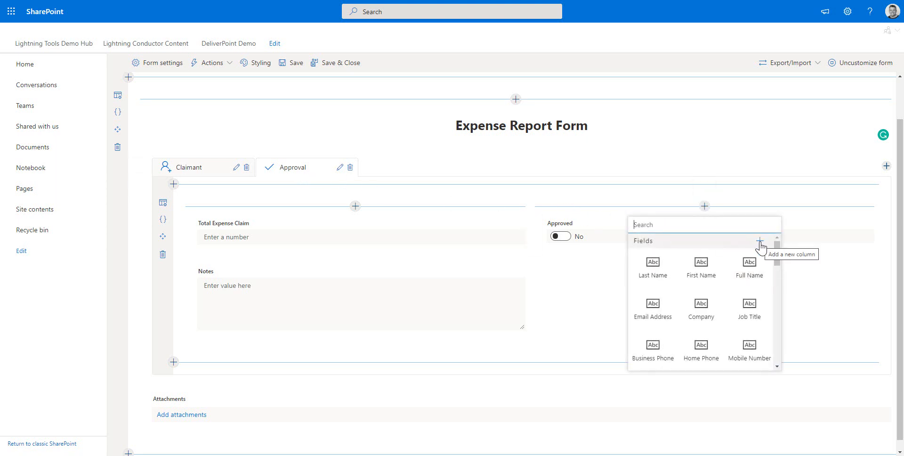
left_click(760, 242)
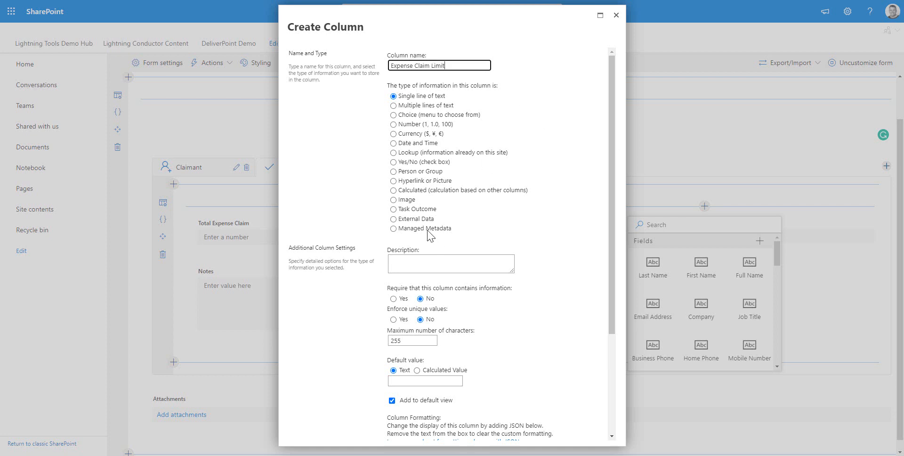
left_click(394, 133)
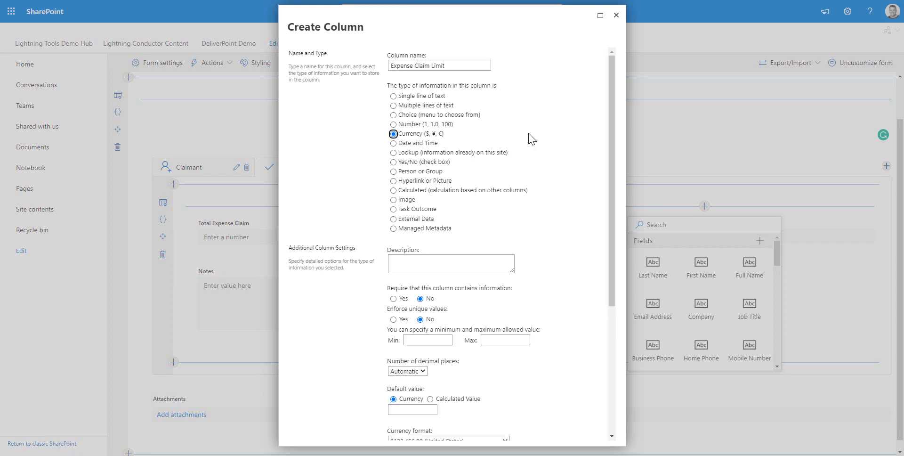
scroll(535, 235, "down", 5)
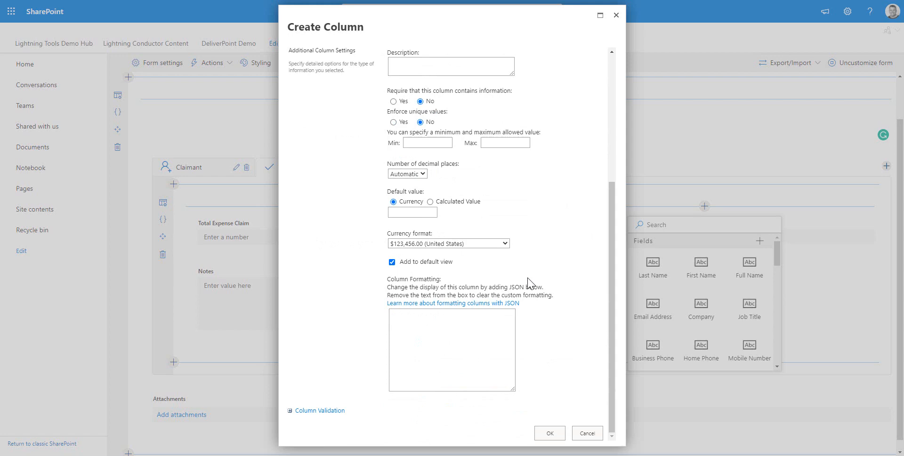
left_click(545, 432)
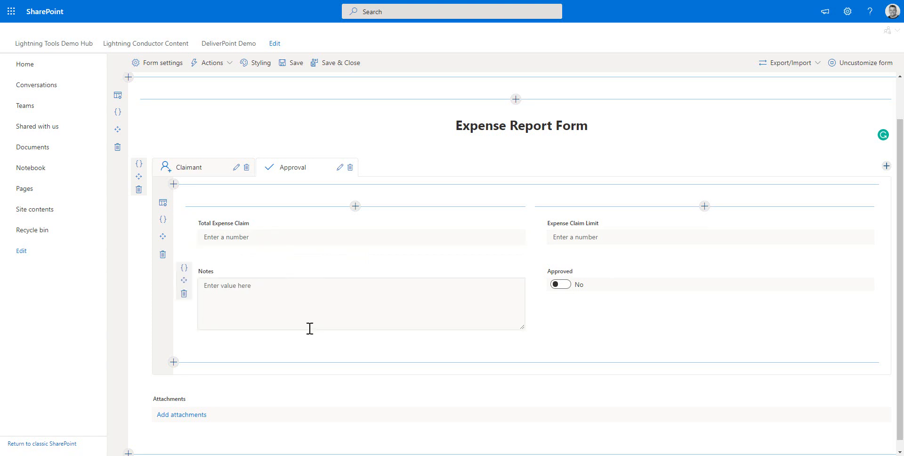
- Insert the Expense Items list between the tabs and the Attachments field
left_click(205, 173)
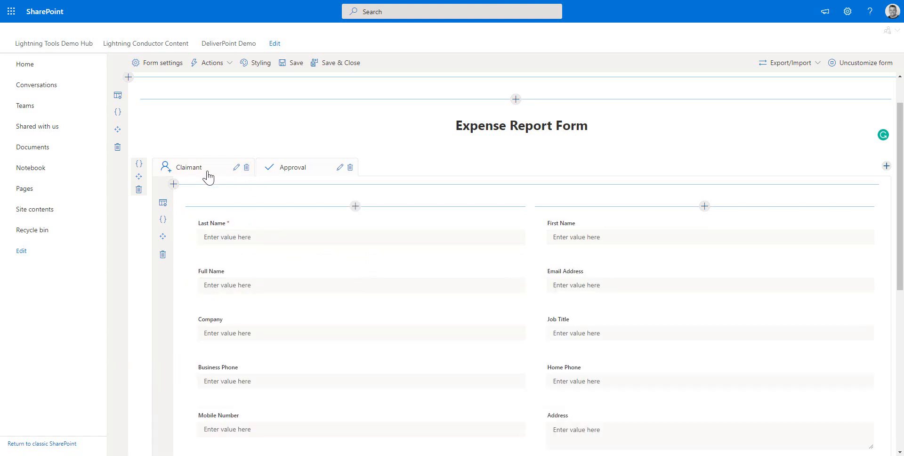
scroll(283, 202, "down", 7)
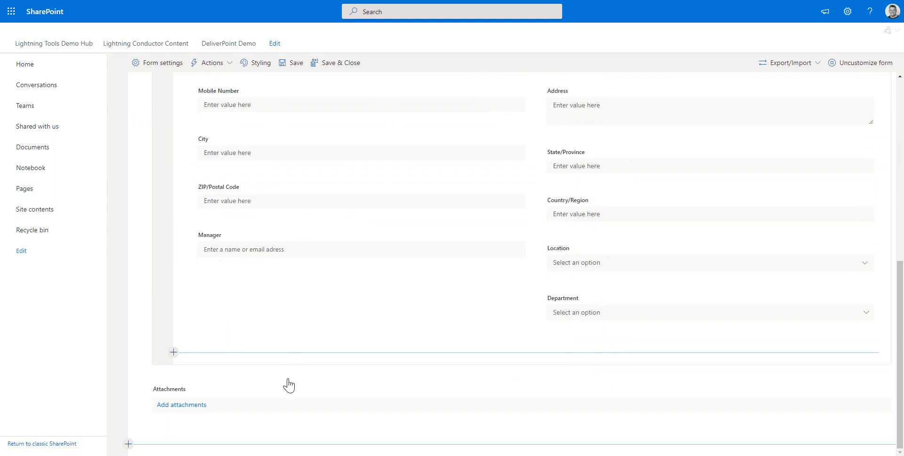
left_click(515, 373)
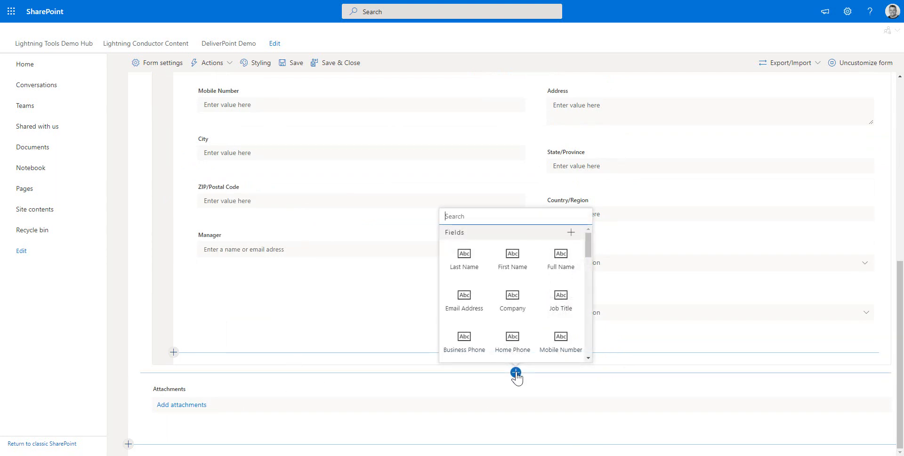
left_click(587, 244)
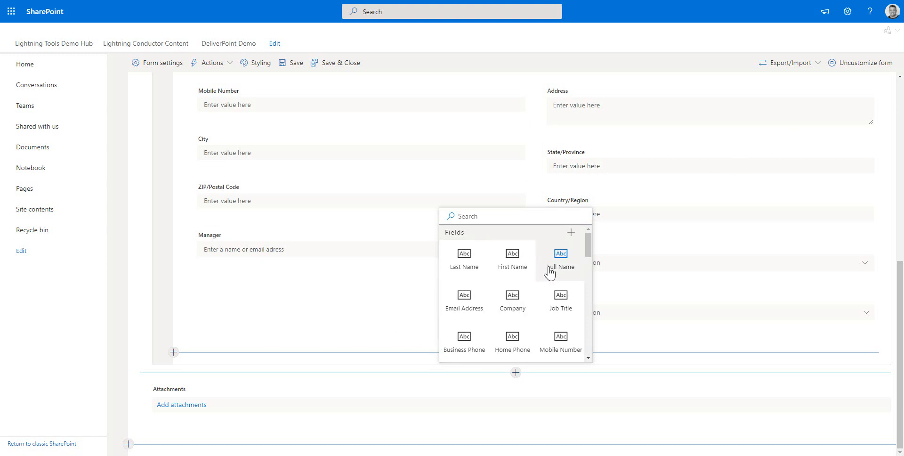
left_click_drag(587, 245, 588, 349)
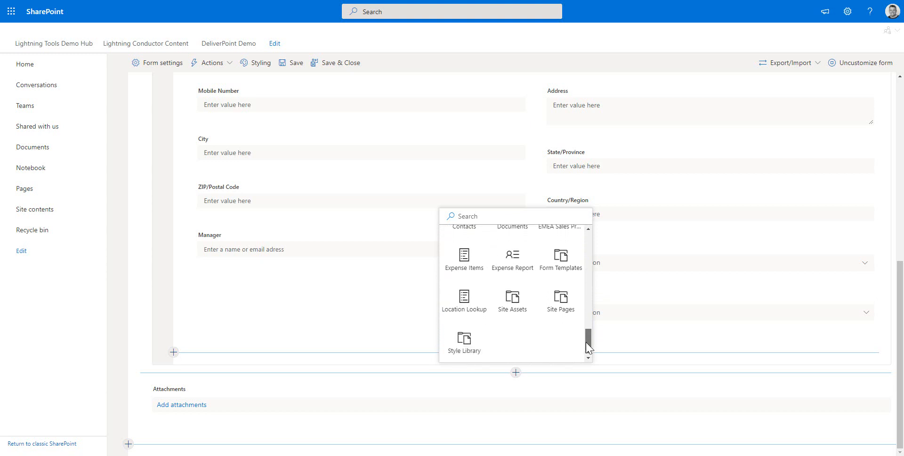
left_click(463, 266)
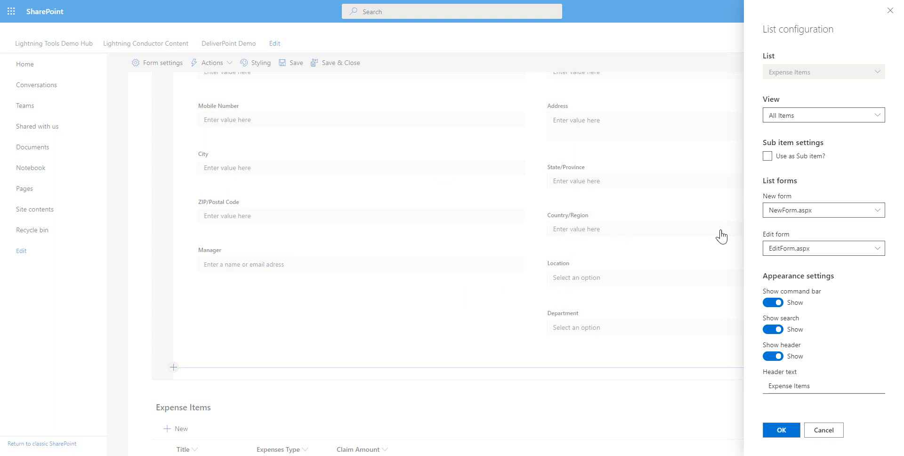
- Set the Expense Items list to be used as a sub item, linked through a new lookup named LookupToExpense Report, and save the configuration
left_click(766, 159)
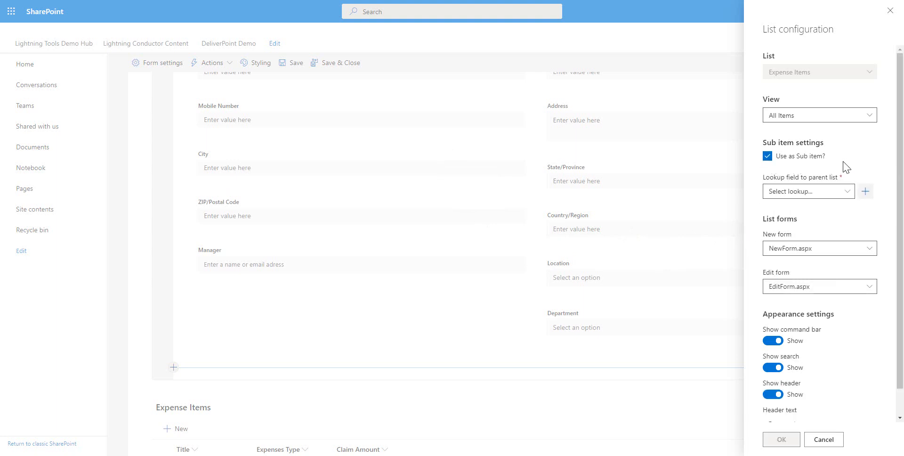
left_click(848, 192)
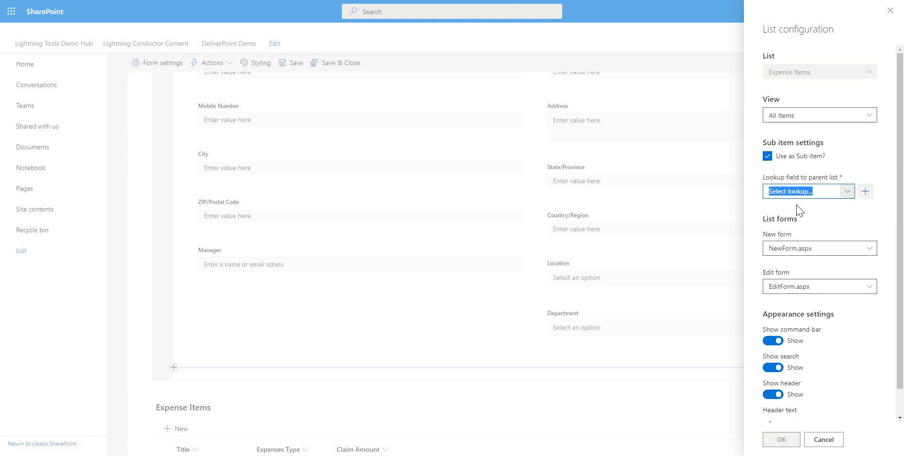
left_click(866, 192)
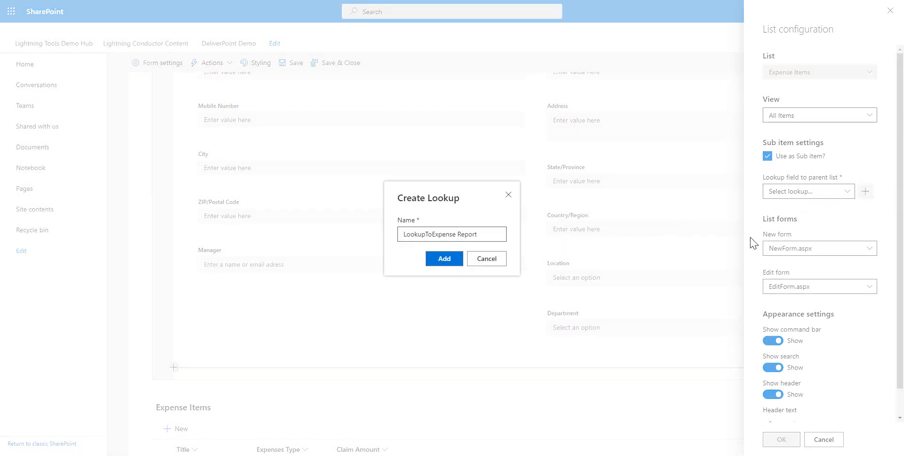
left_click(453, 259)
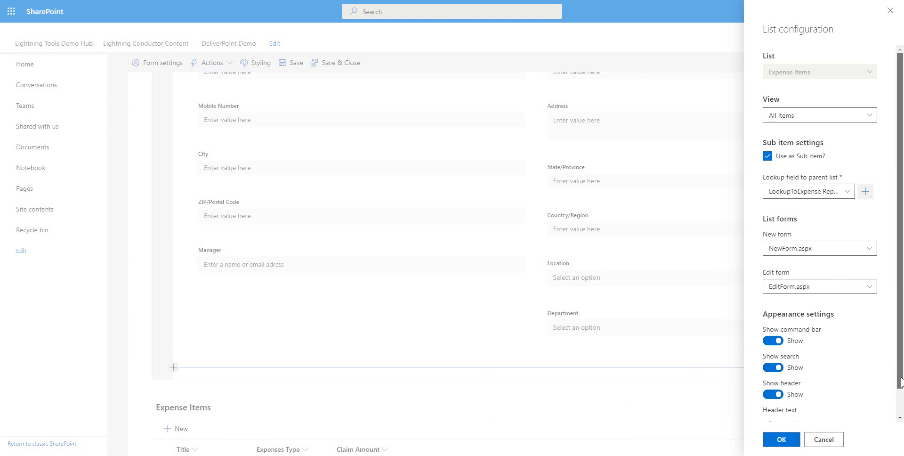
scroll(895, 388, "down", 1)
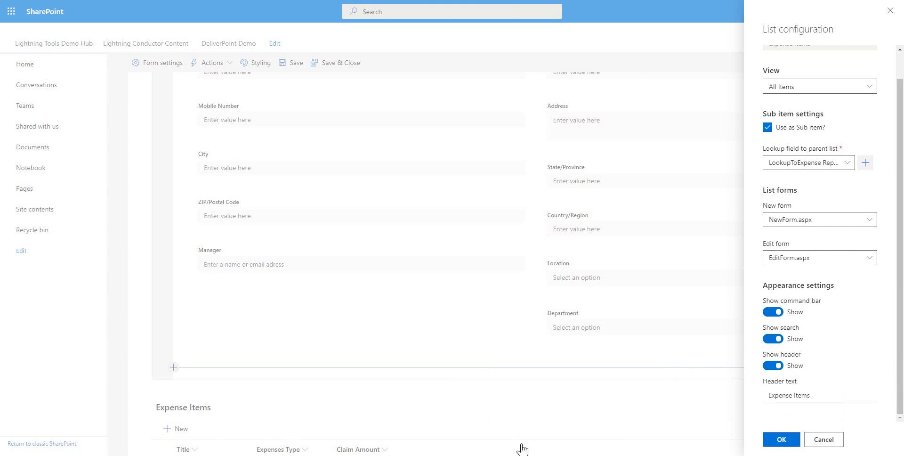
left_click(784, 440)
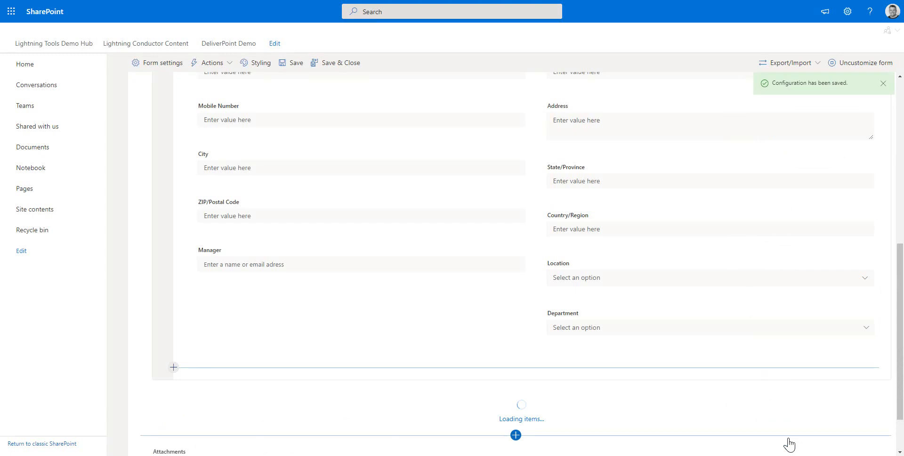
scroll(693, 381, "down", 2)
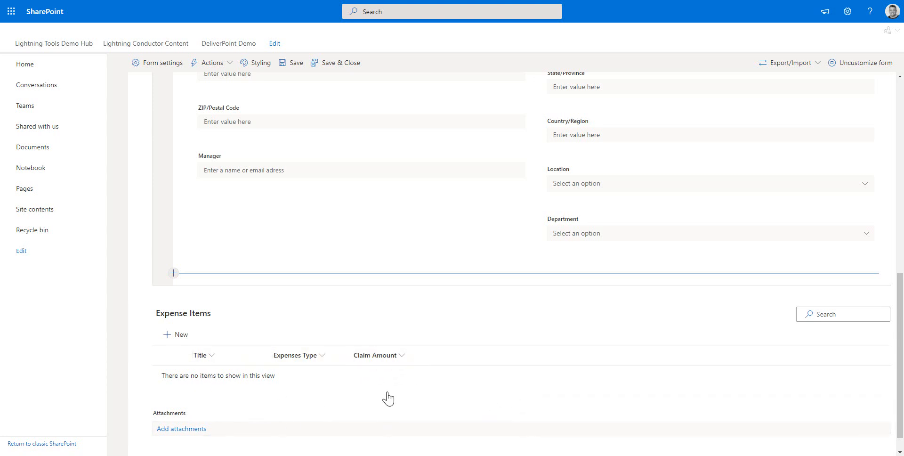
scroll(398, 390, "up", 3)
scroll(261, 87, "up", 6)
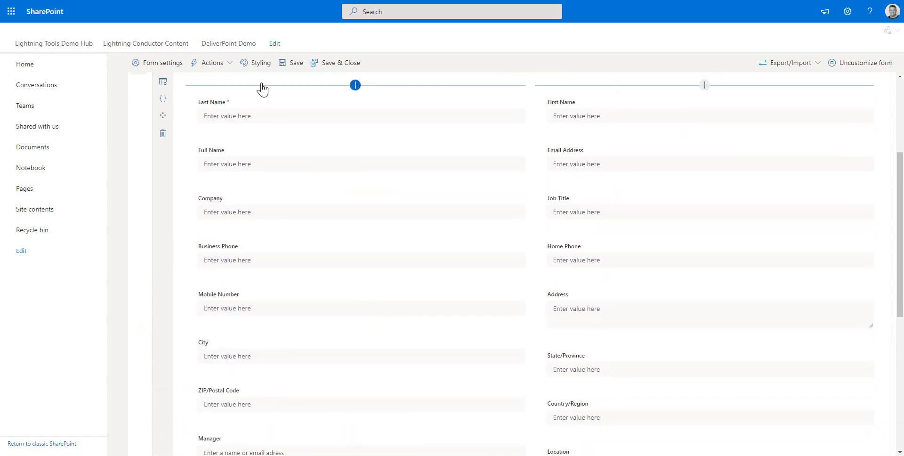
left_click(300, 193)
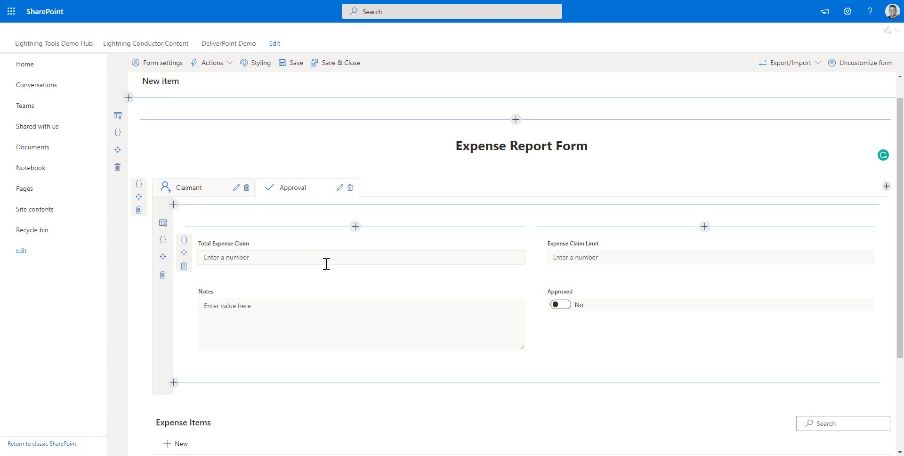
left_click(184, 240)
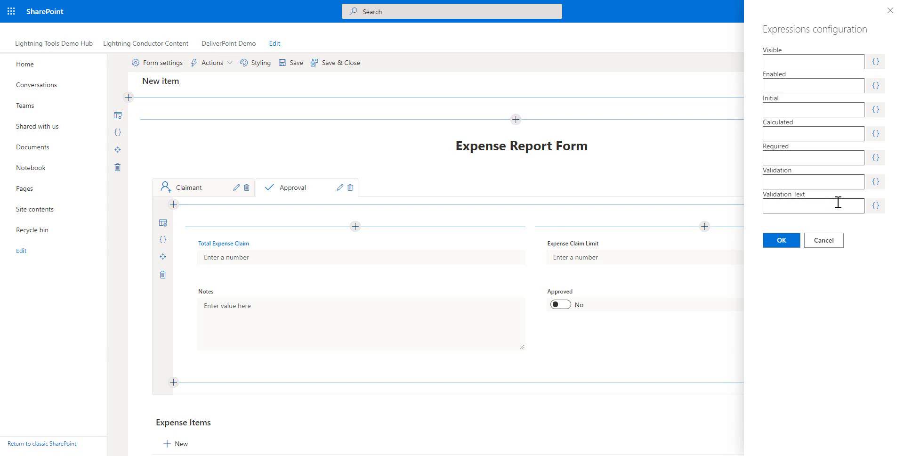
left_click(875, 134)
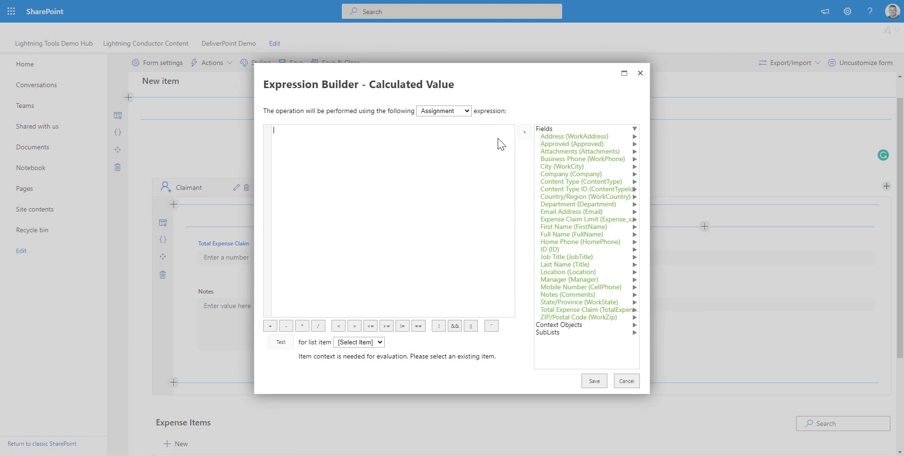
left_click(563, 335)
left_click(620, 340)
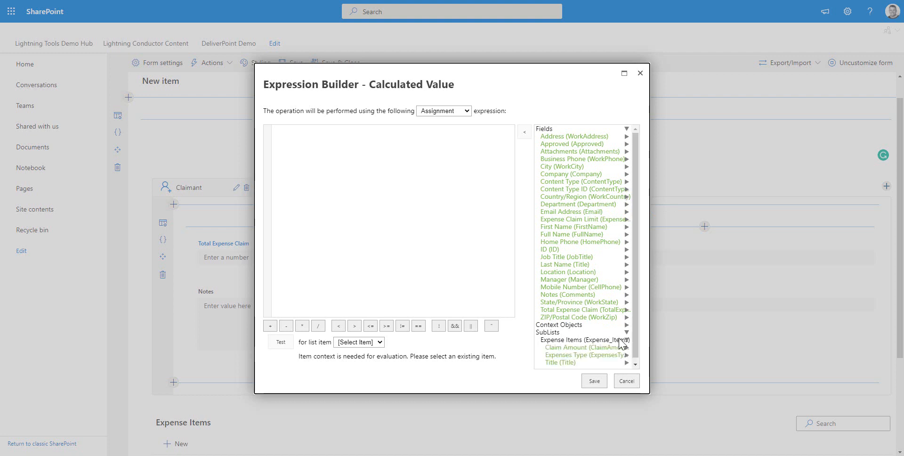
scroll(634, 320, "down", 1)
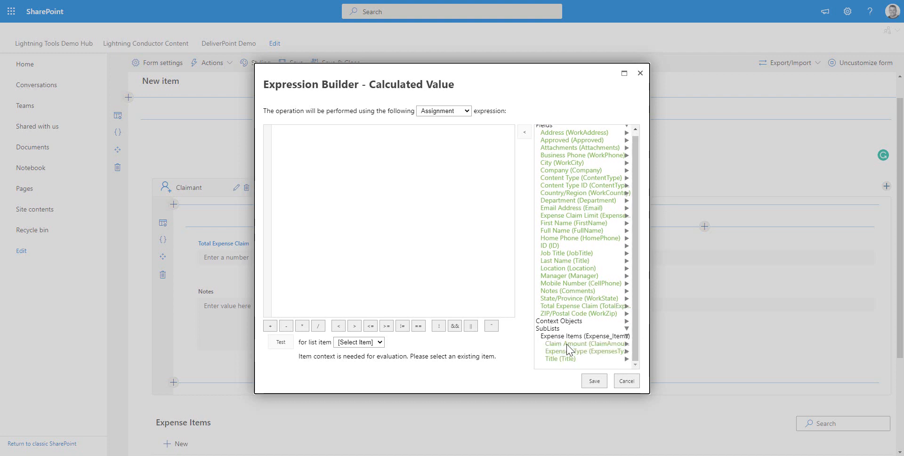
left_click(567, 346)
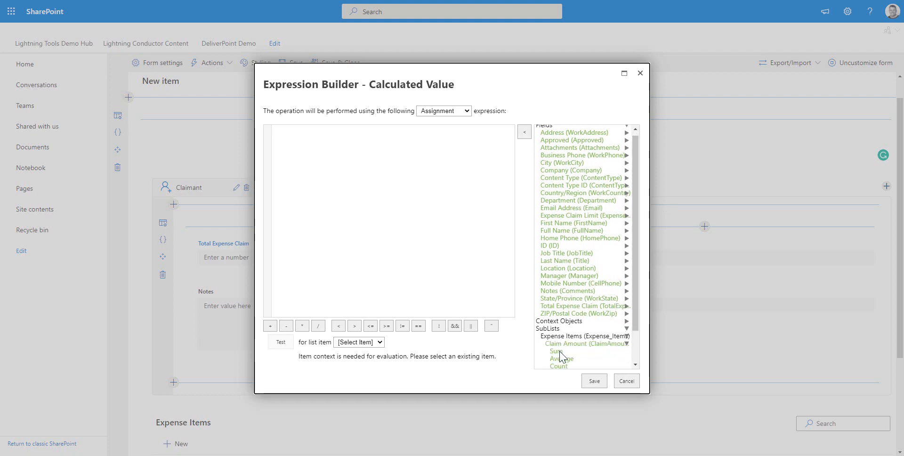
double_click(557, 352)
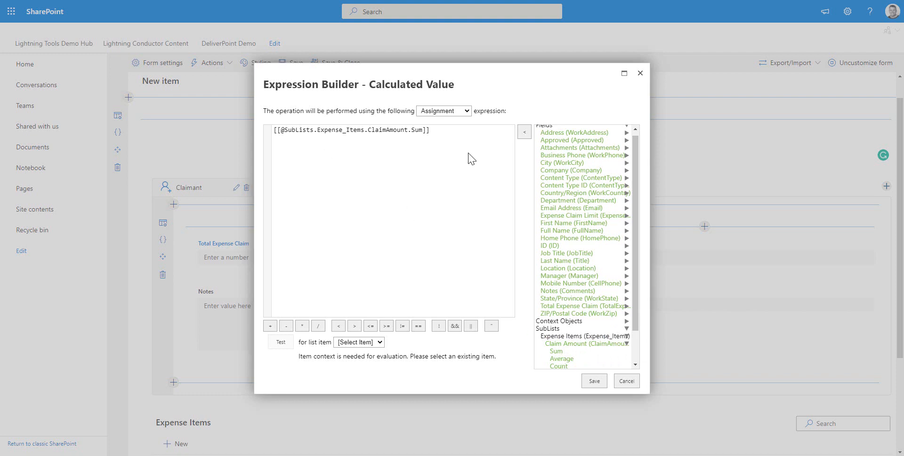
scroll(634, 305, "down", 3)
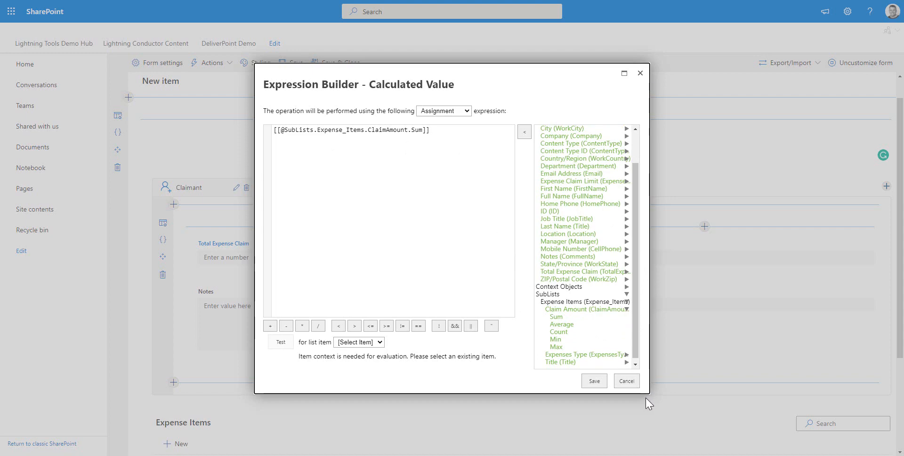
left_click(594, 382)
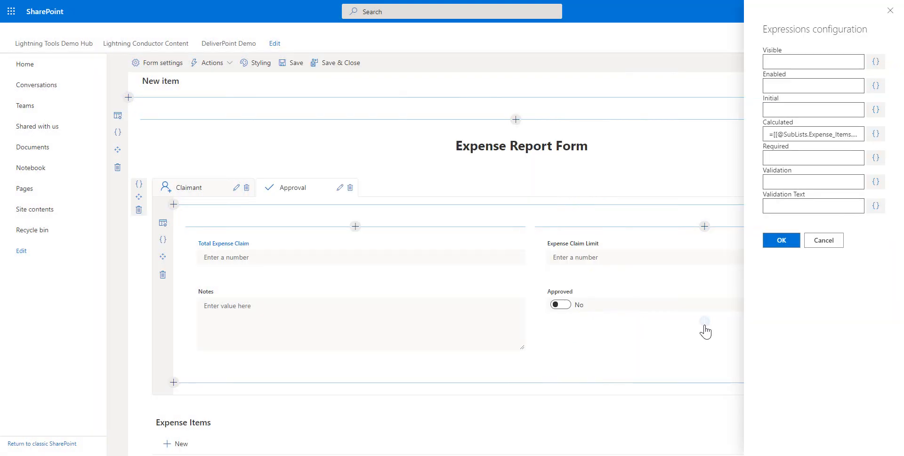
left_click(797, 241)
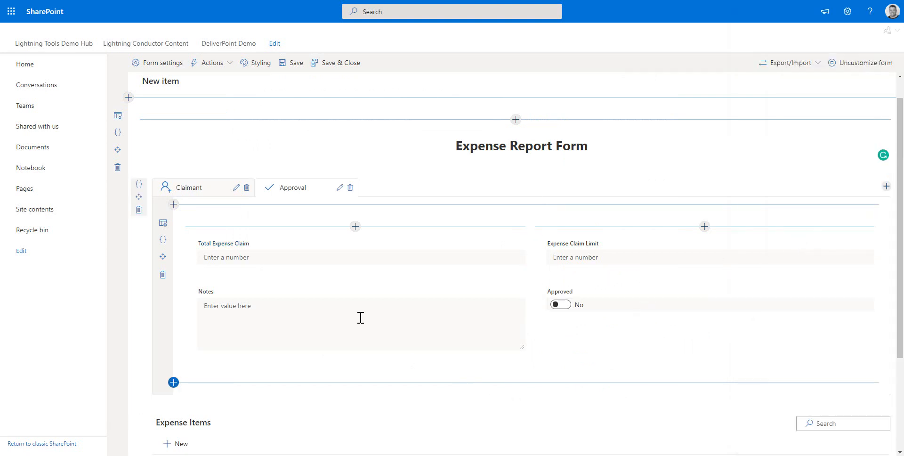
- Set the Calculated expression of Full Name on the Claimant tab to the Template expression [[FirstName]] [[Title]]
left_click(209, 192)
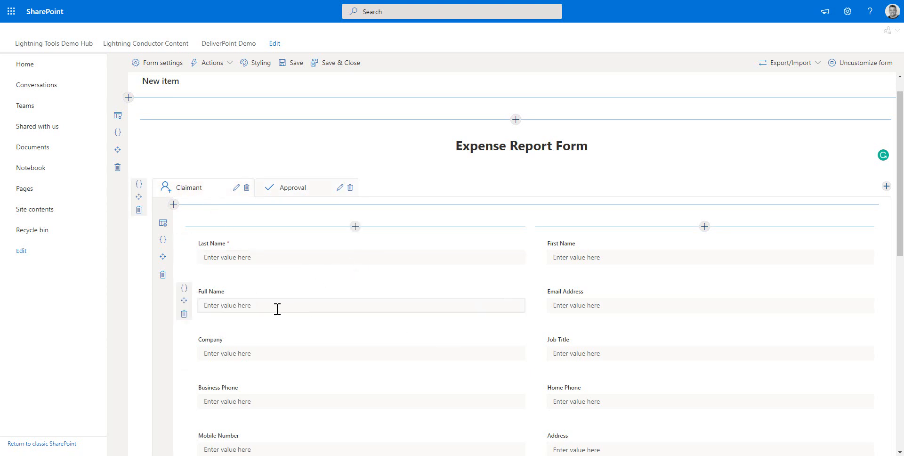
left_click(184, 287)
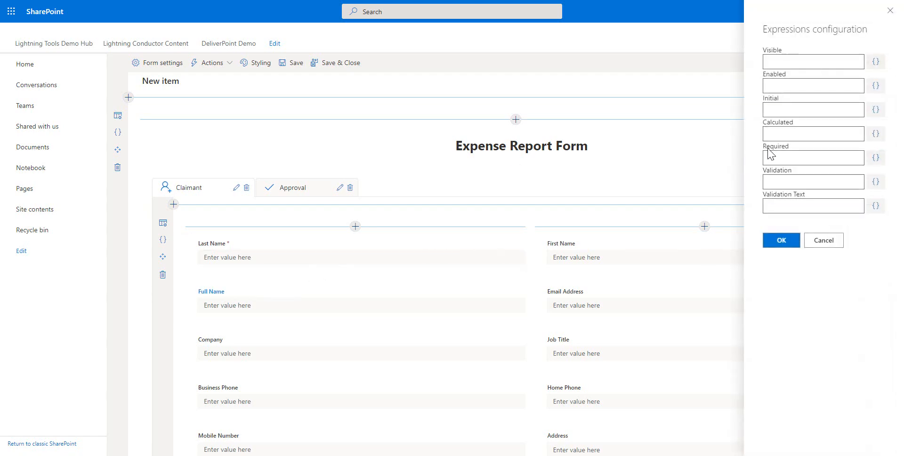
left_click(876, 134)
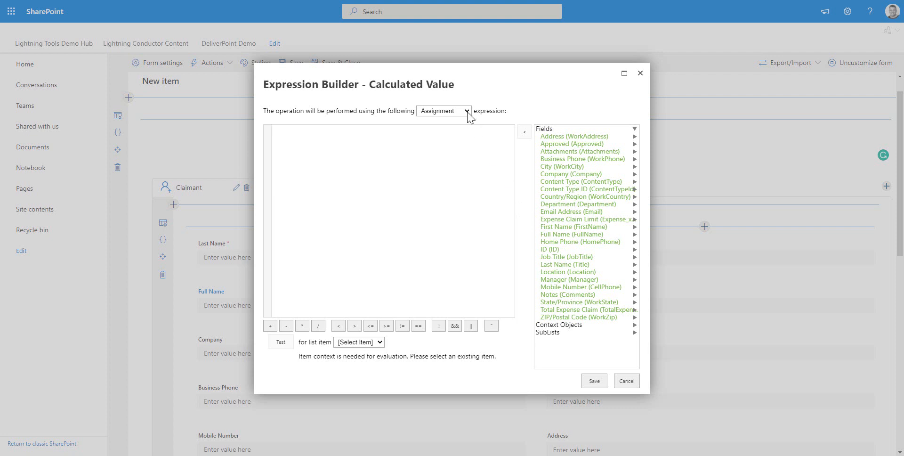
left_click(467, 113)
left_click(454, 151)
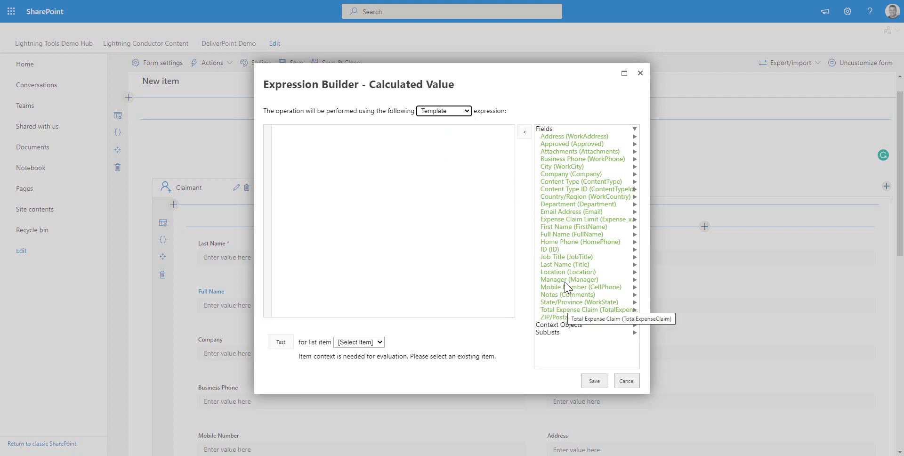
double_click(569, 229)
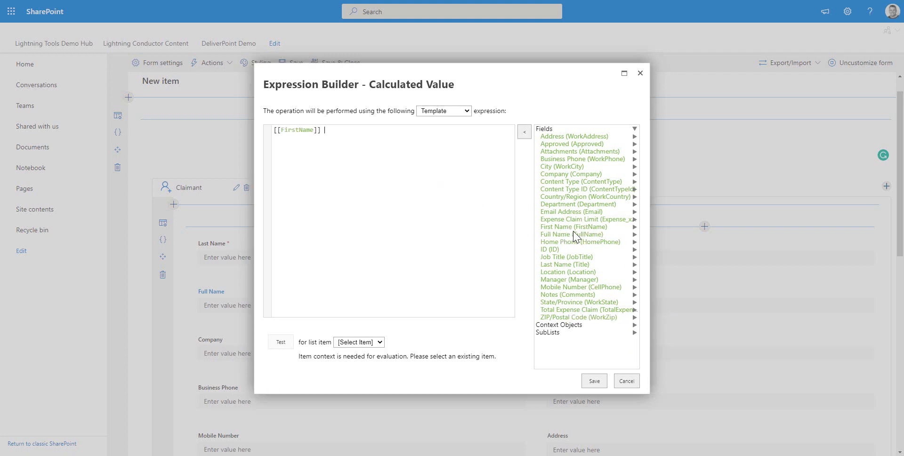
double_click(565, 265)
left_click(605, 383)
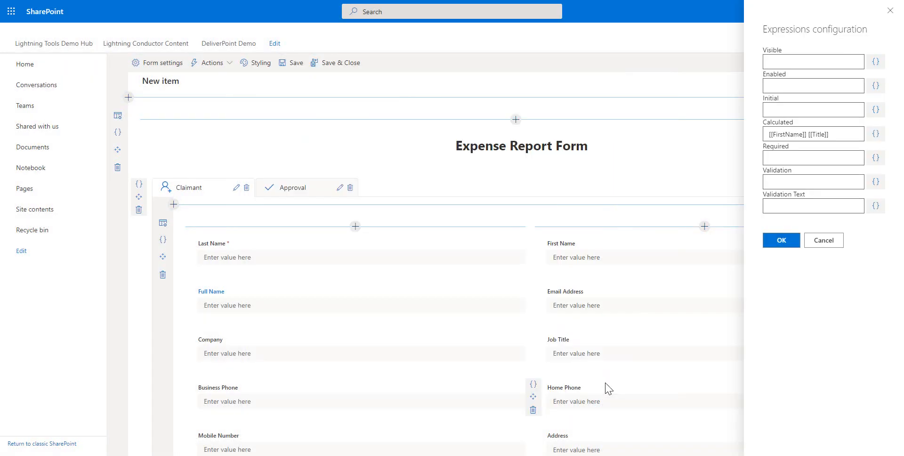
left_click(779, 241)
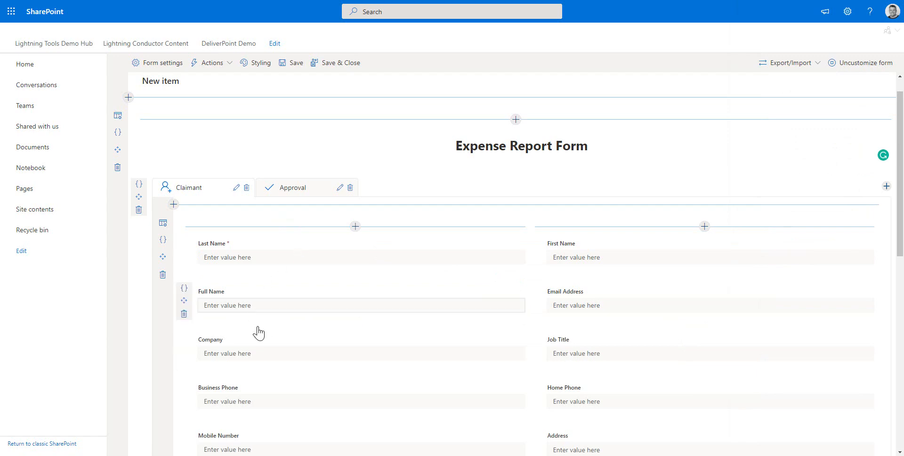
scroll(296, 354, "down", 6)
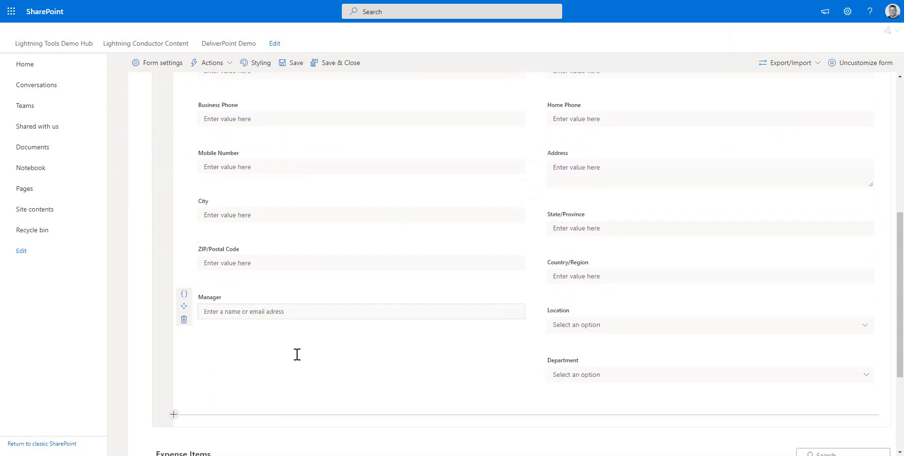
scroll(297, 355, "down", 3)
scroll(296, 354, "up", 10)
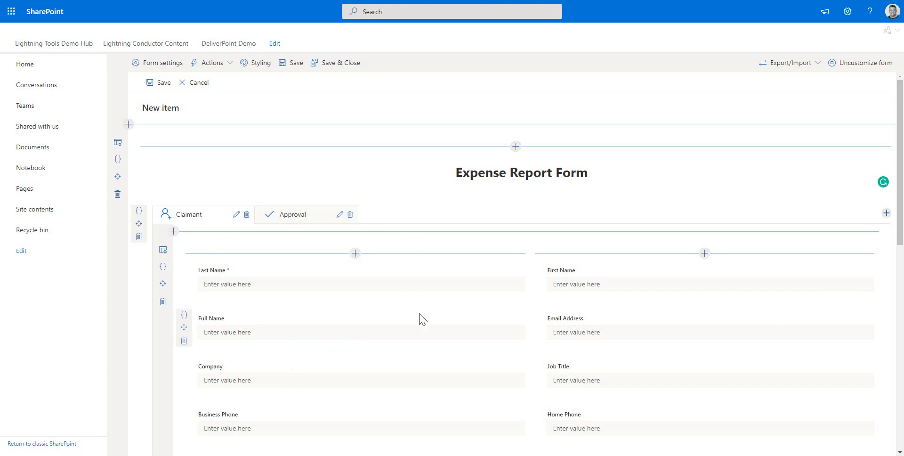
scroll(420, 318, "down", 3)
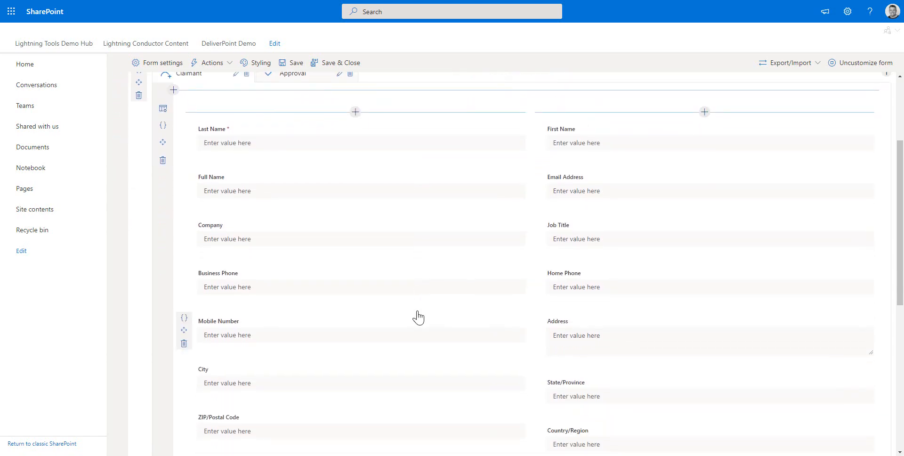
scroll(418, 318, "up", 3)
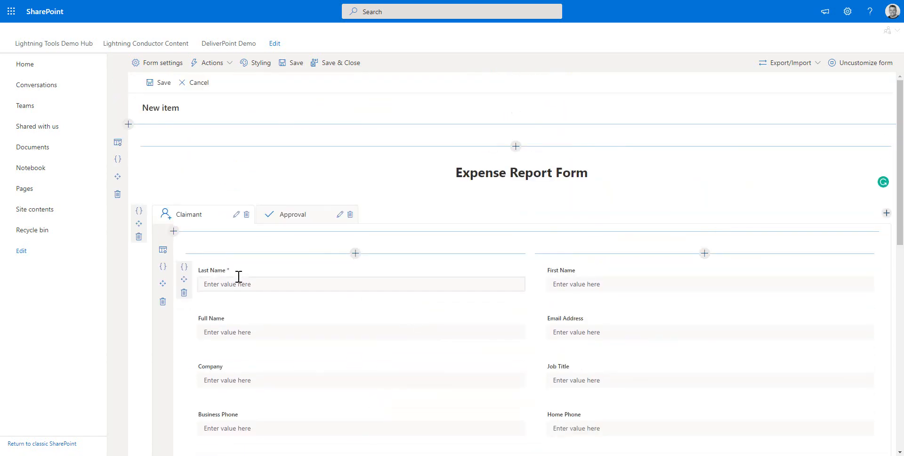
scroll(299, 287, "down", 6)
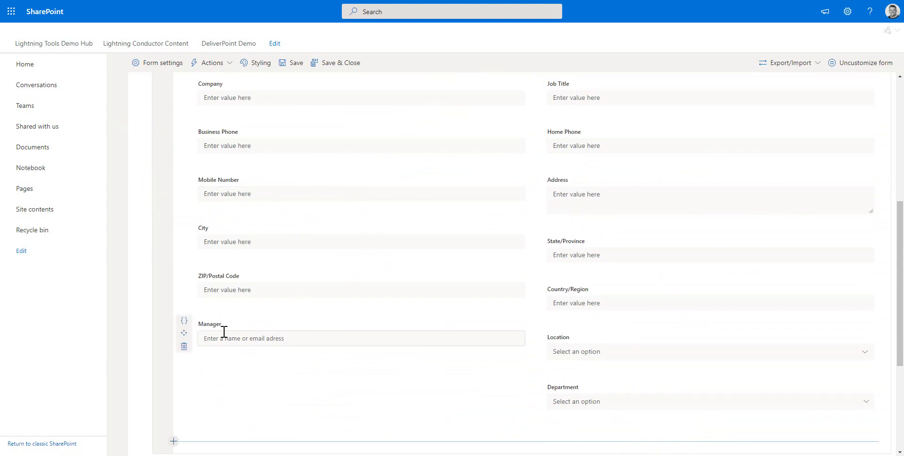
left_click(184, 321)
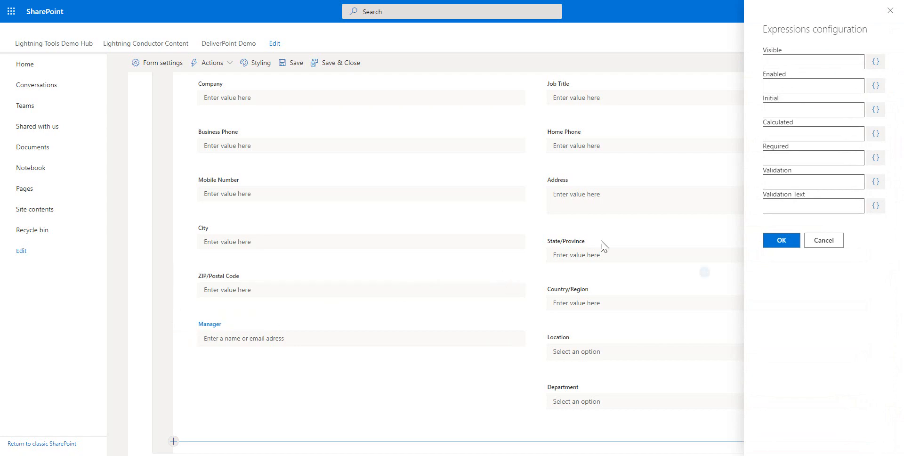
left_click(876, 110)
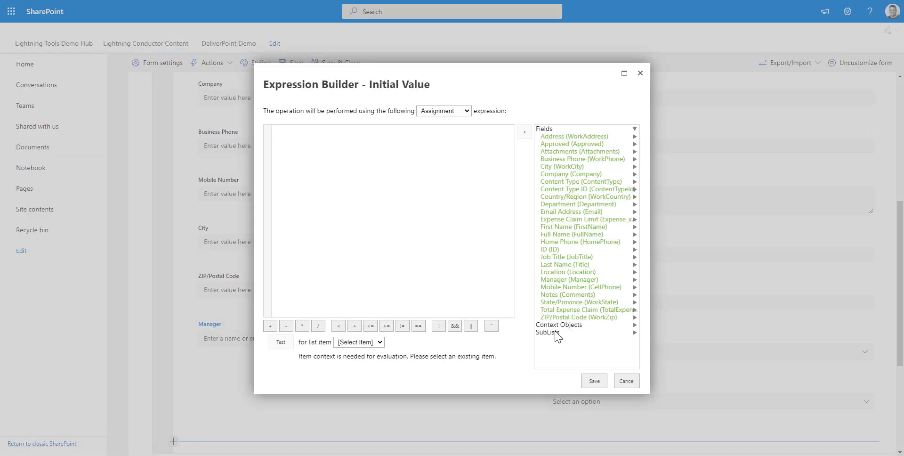
left_click(570, 325)
scroll(577, 349, "down", 1)
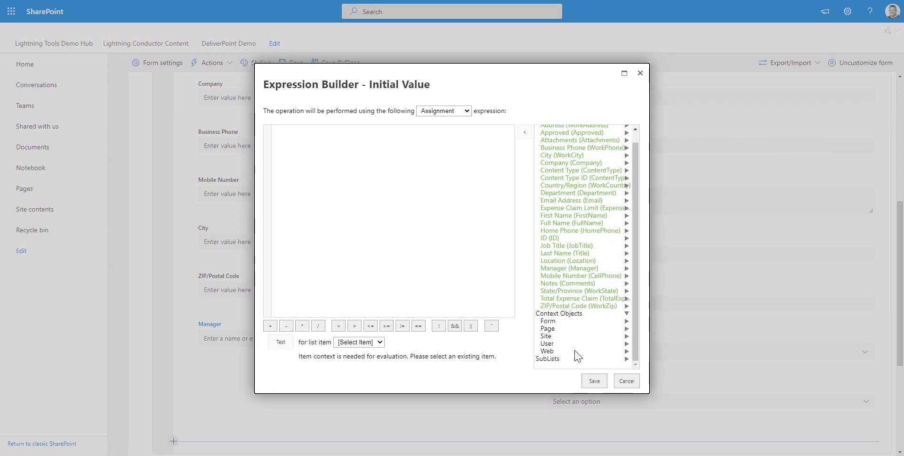
left_click(562, 344)
scroll(570, 256, "down", 1)
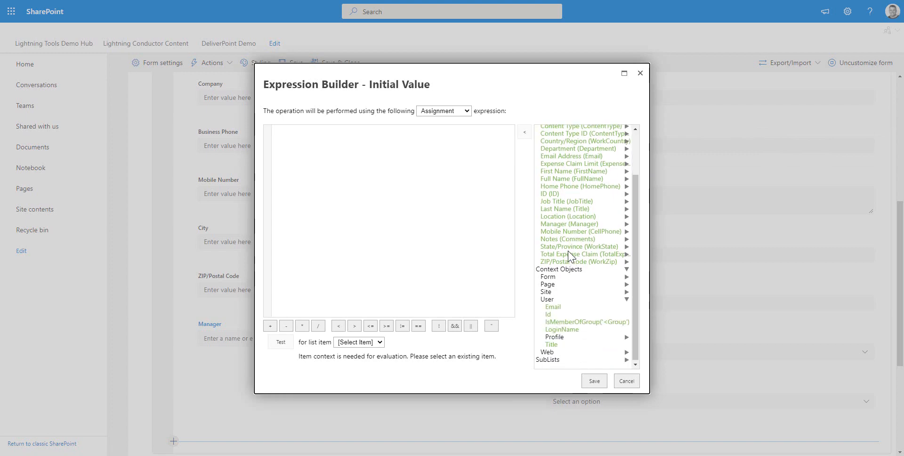
left_click(571, 336)
scroll(574, 271, "down", 3)
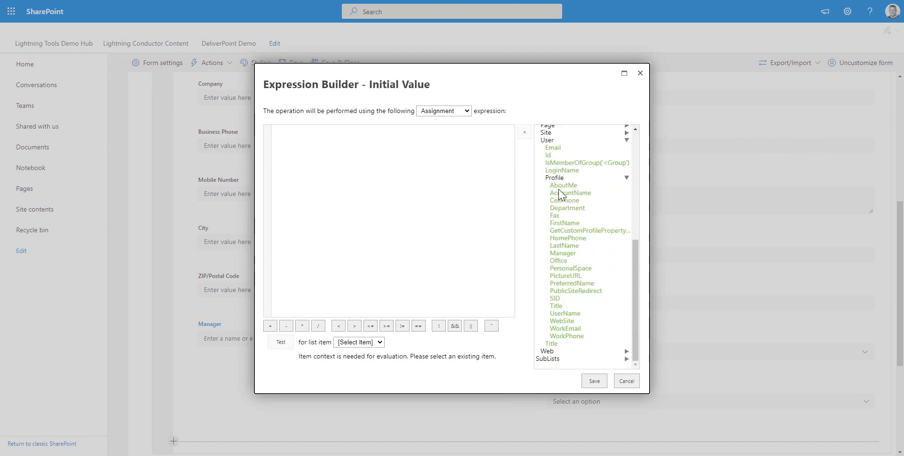
double_click(567, 259)
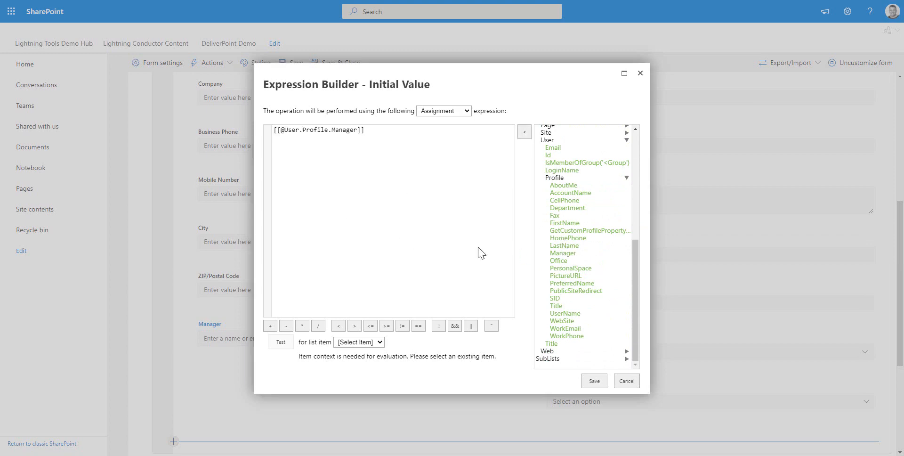
left_click(602, 382)
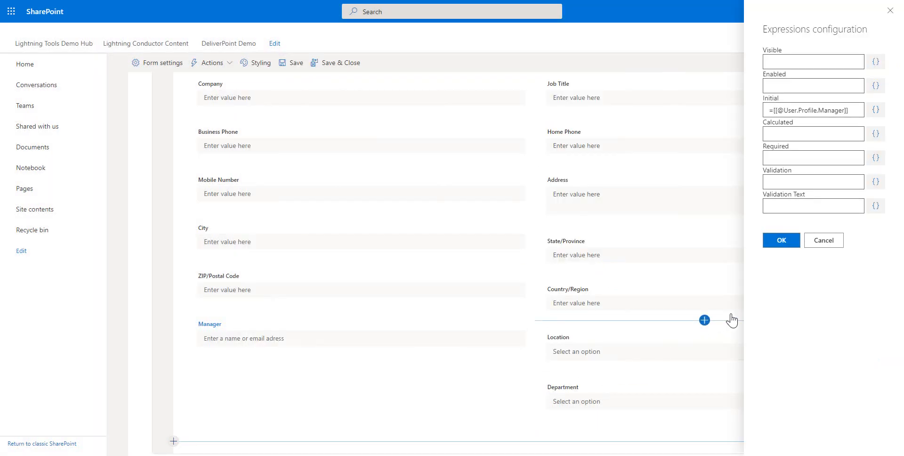
left_click(782, 241)
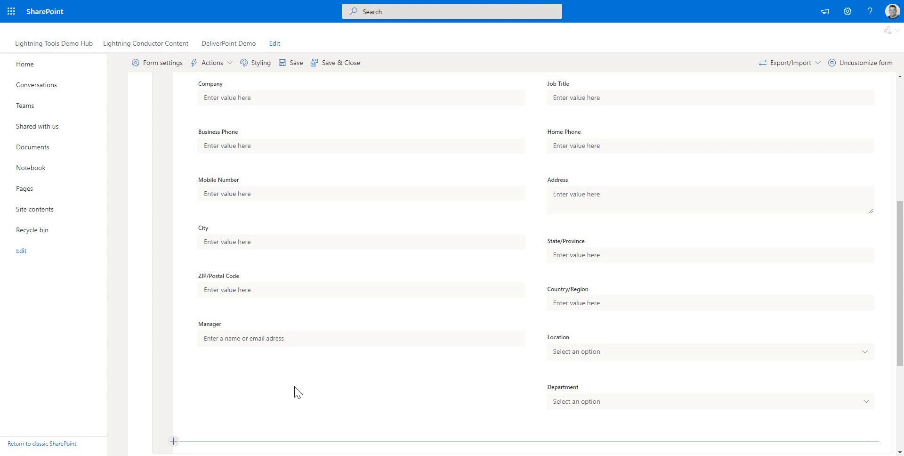
- Create a new command bar action named Submit Expenses for Approval with the send icon
scroll(314, 393, "up", 6)
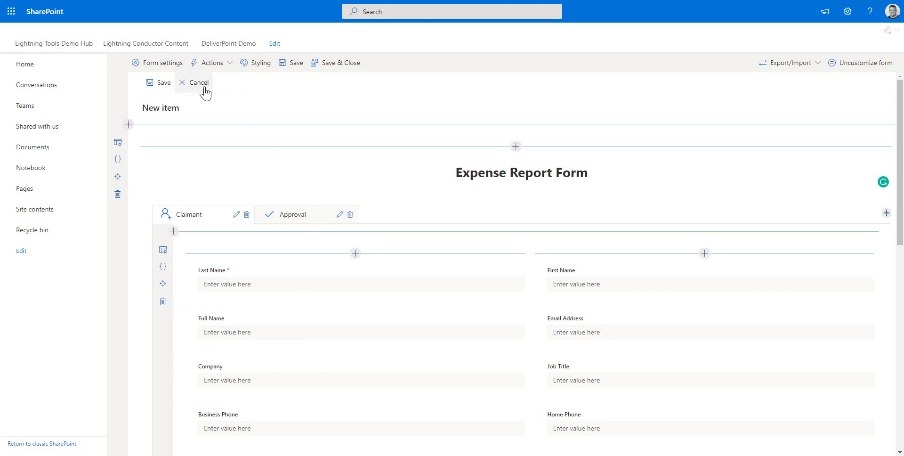
left_click(227, 66)
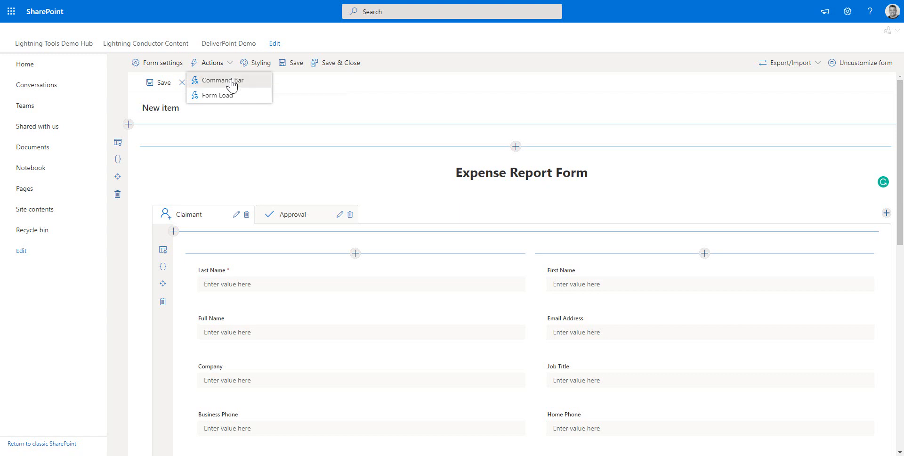
left_click(223, 80)
left_click(768, 98)
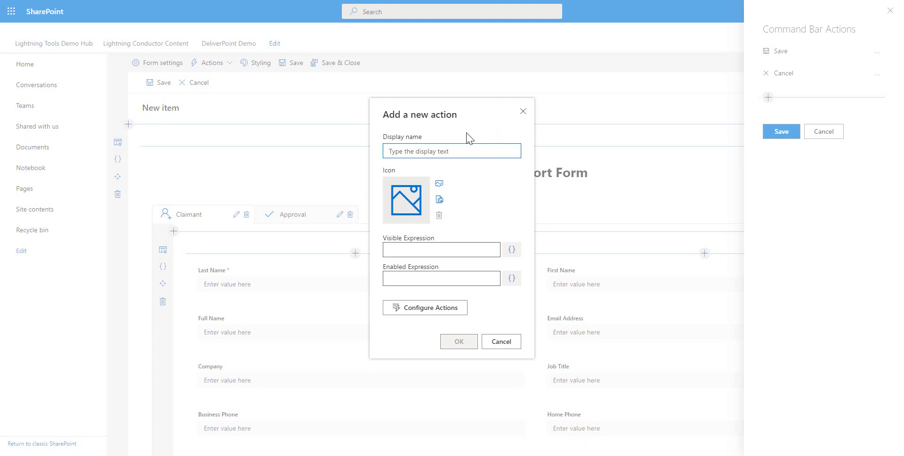
type("S")
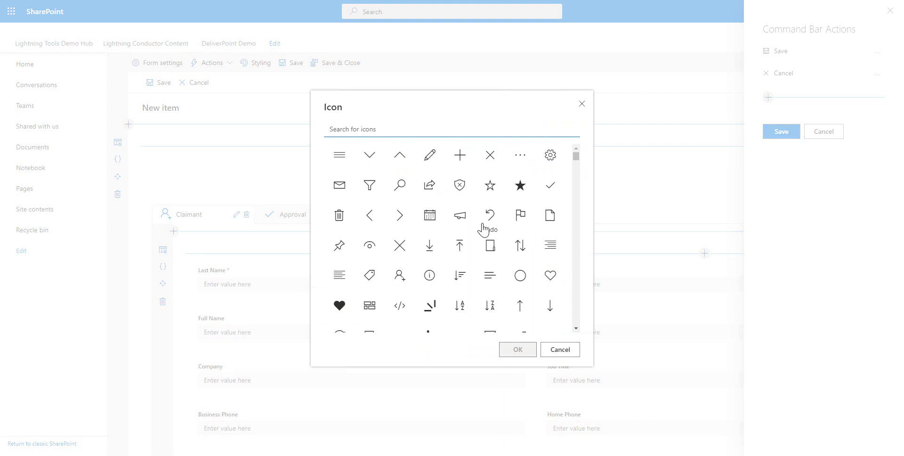
type("sen")
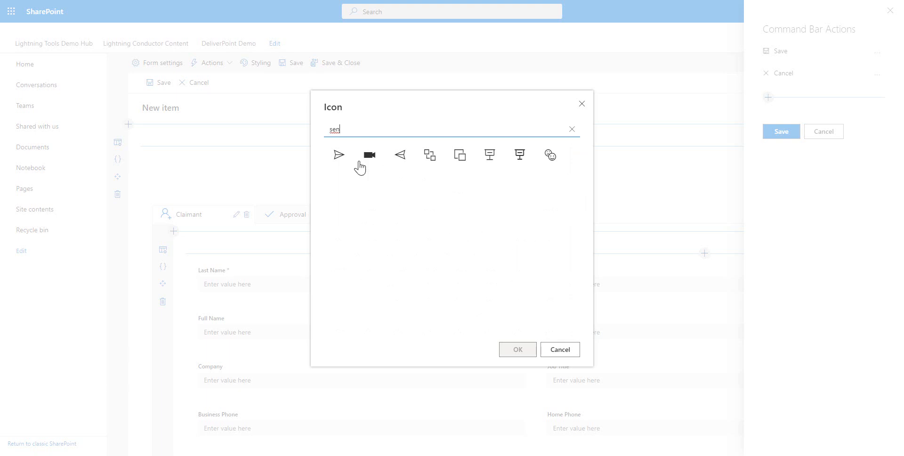
left_click(339, 158)
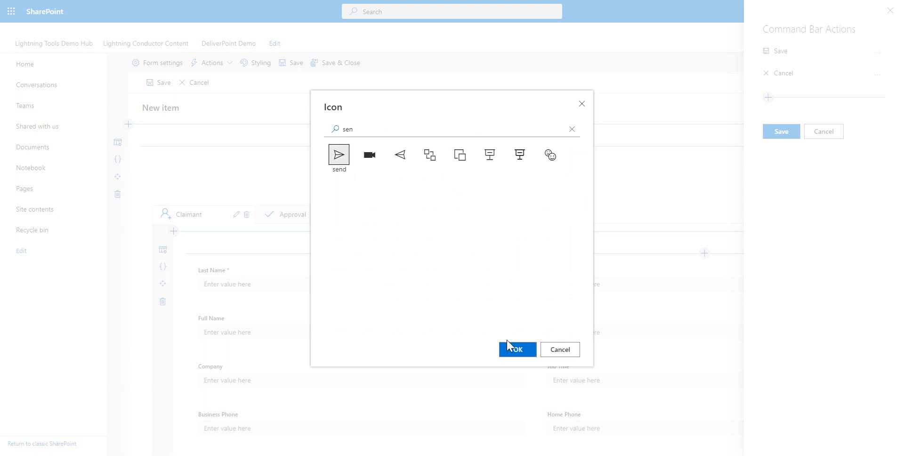
left_click(512, 352)
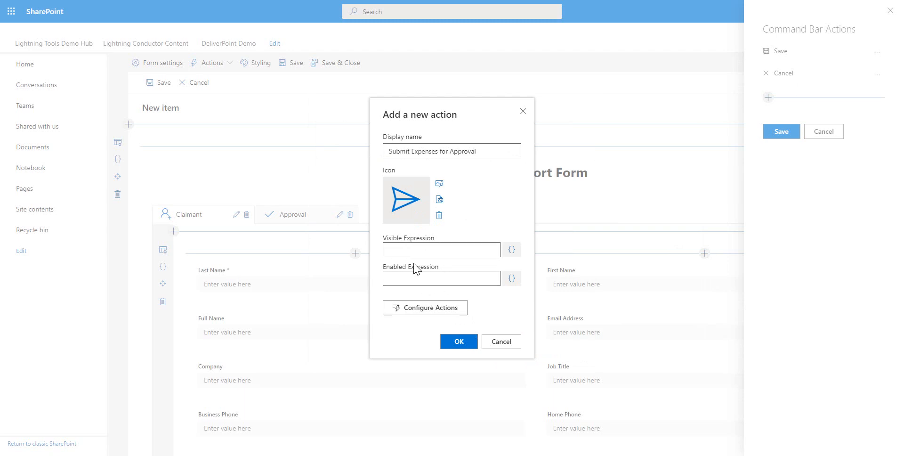
- Configure the Submit Expenses for Approval action to run a Save Form action first
left_click(426, 310)
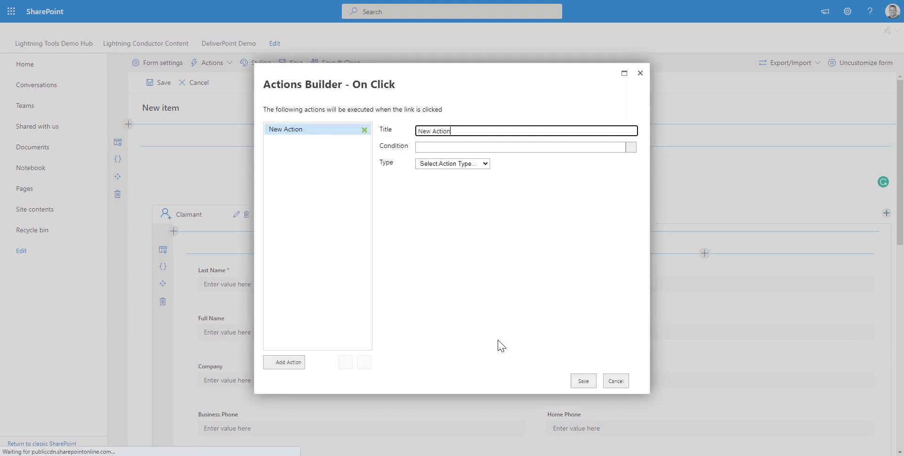
left_click(469, 164)
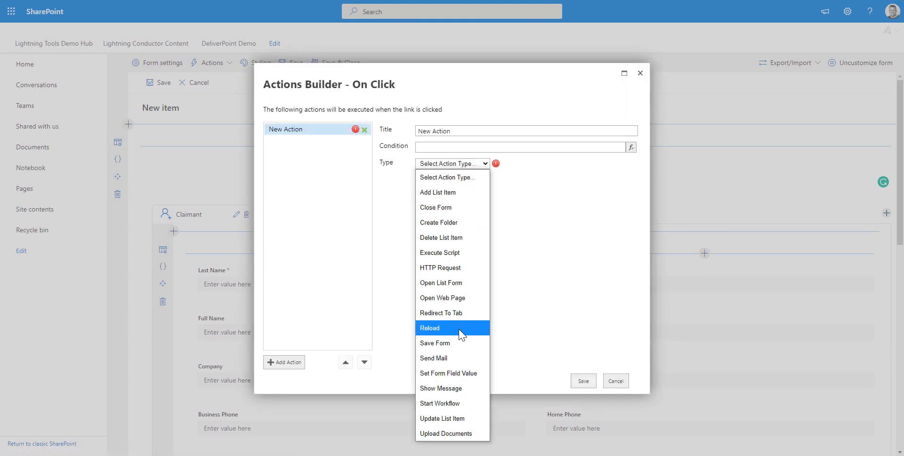
left_click(455, 343)
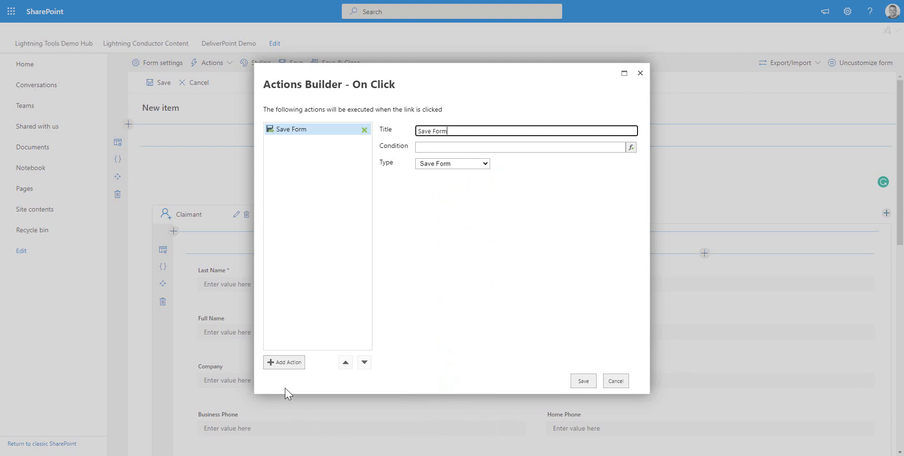
left_click(284, 362)
left_click(479, 166)
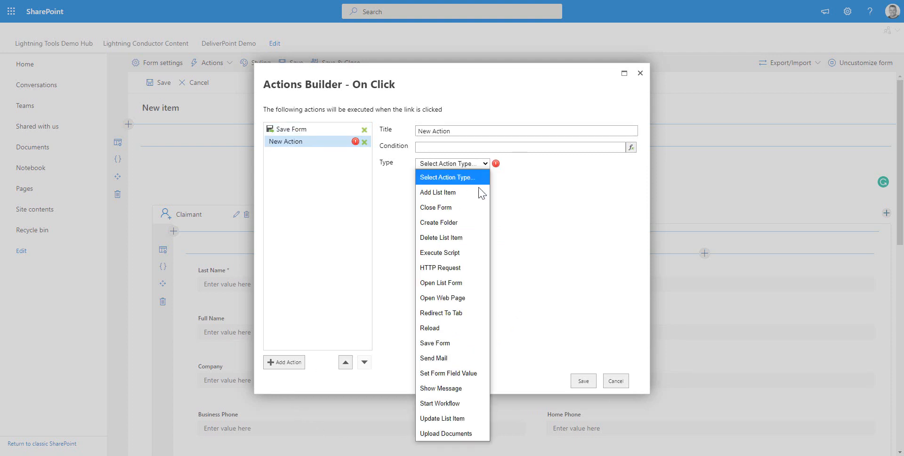
left_click(456, 357)
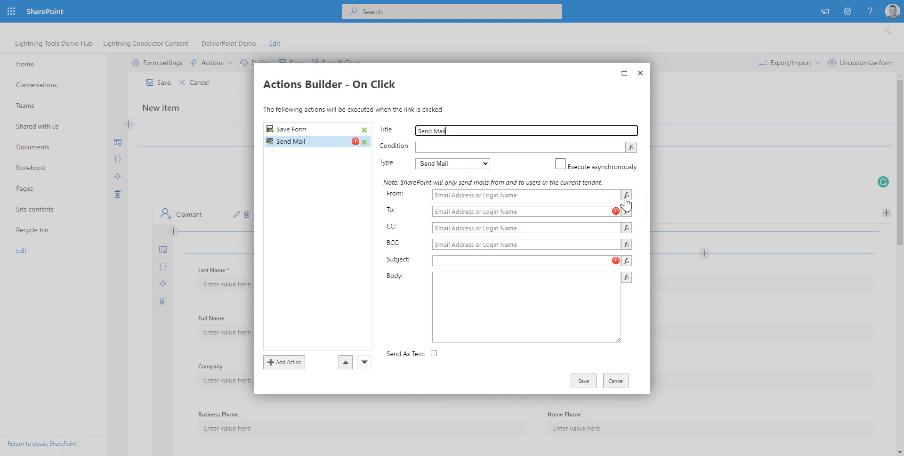
left_click(626, 194)
left_click(583, 326)
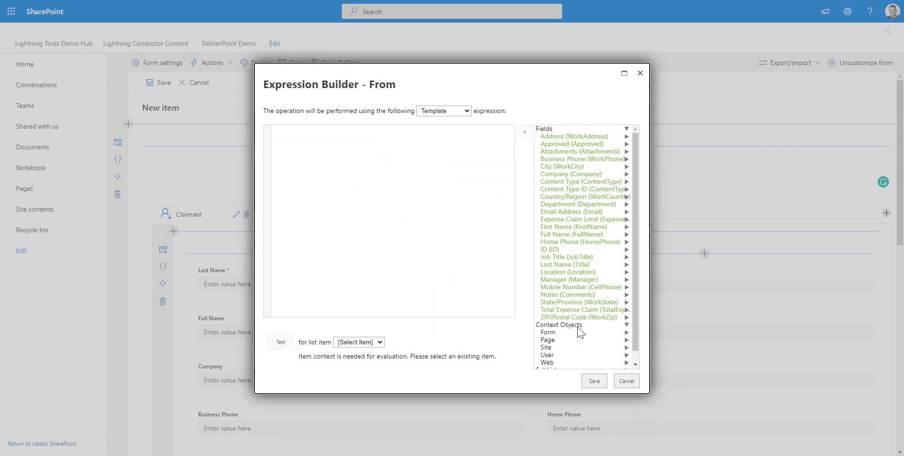
scroll(579, 329, "down", 1)
left_click(555, 344)
scroll(591, 307, "down", 4)
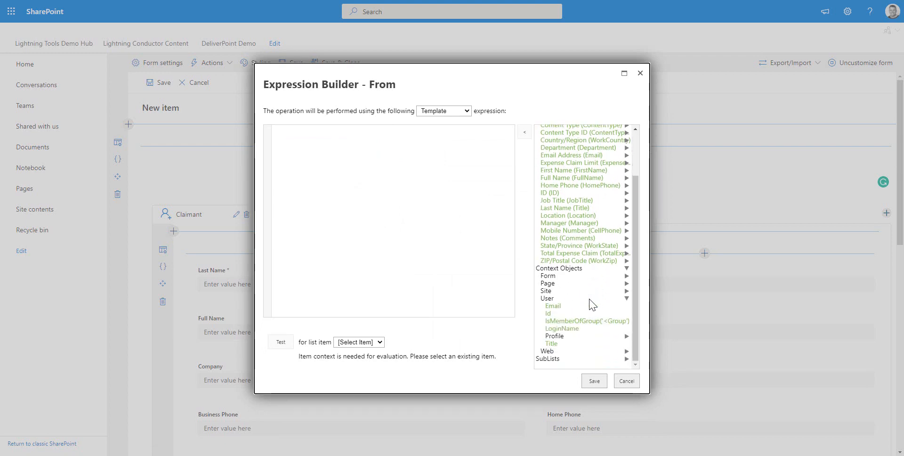
double_click(554, 306)
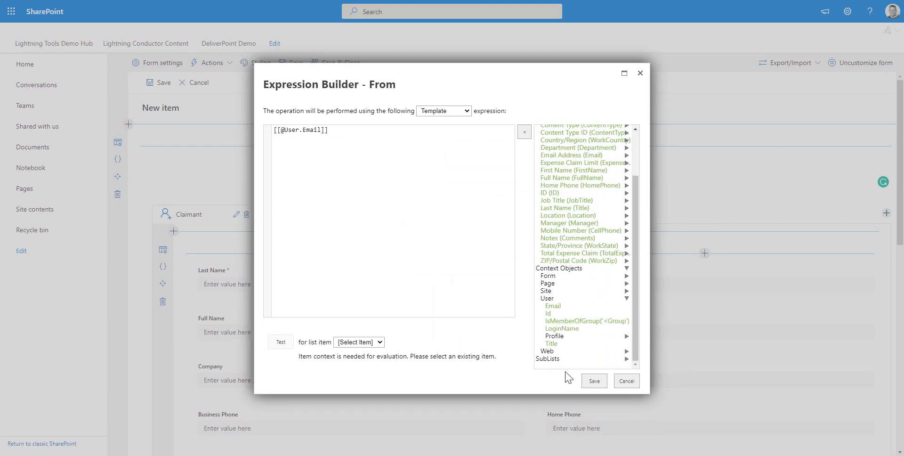
left_click(594, 380)
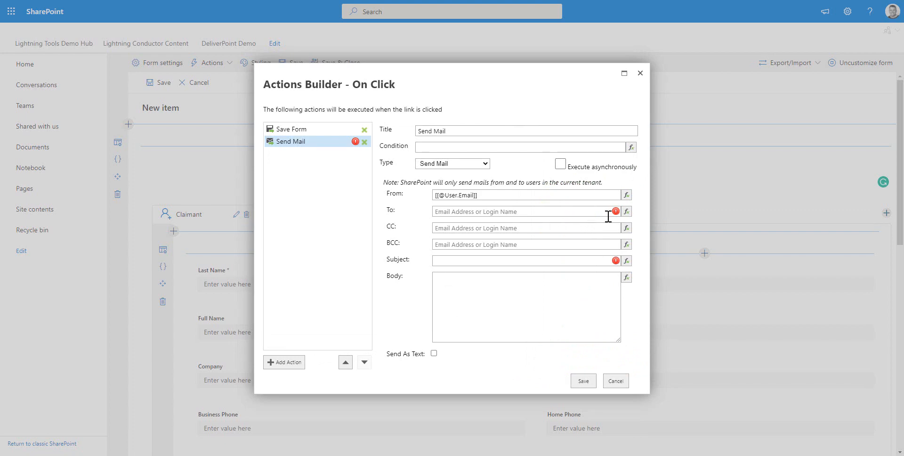
- Set the To expression of the Send Mail action to the template [[Manager.Email]]
left_click(626, 211)
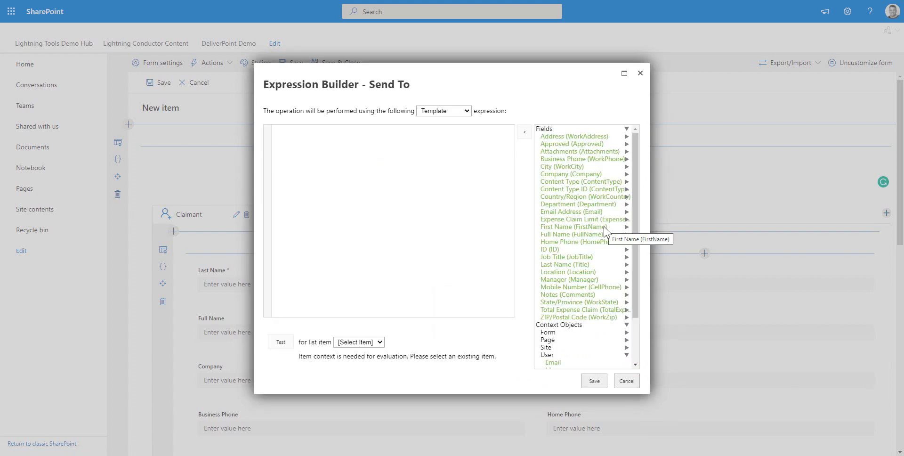
left_click(592, 282)
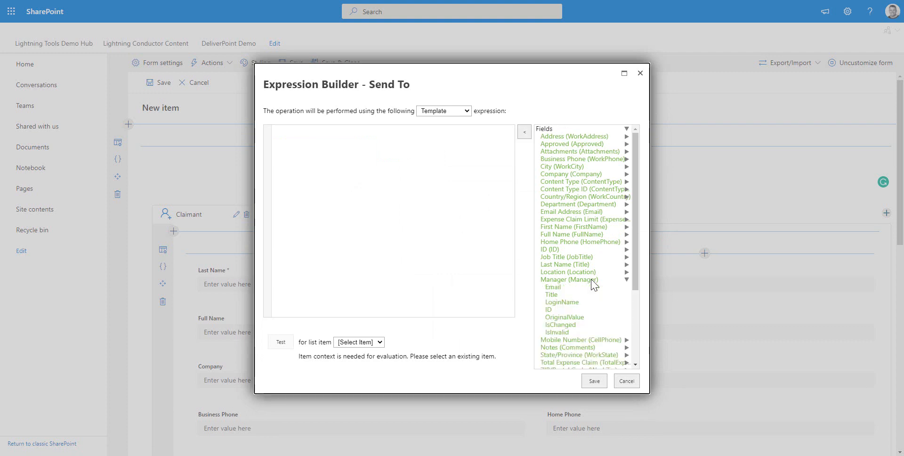
double_click(556, 286)
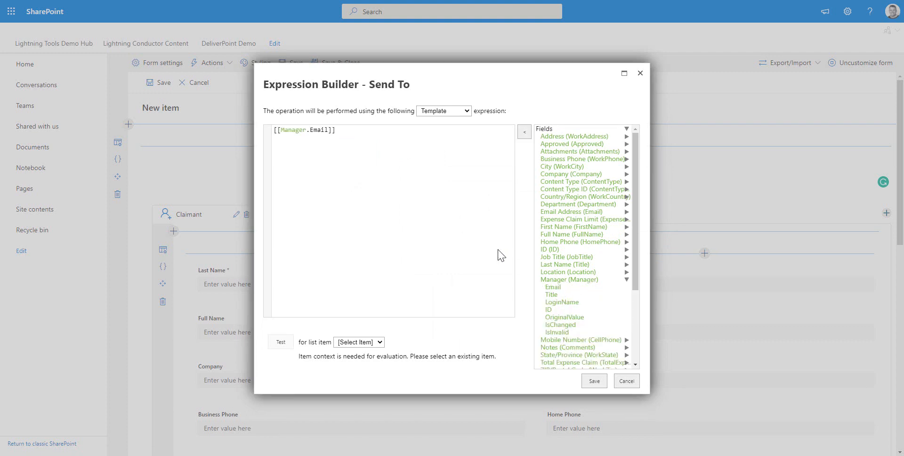
left_click(594, 381)
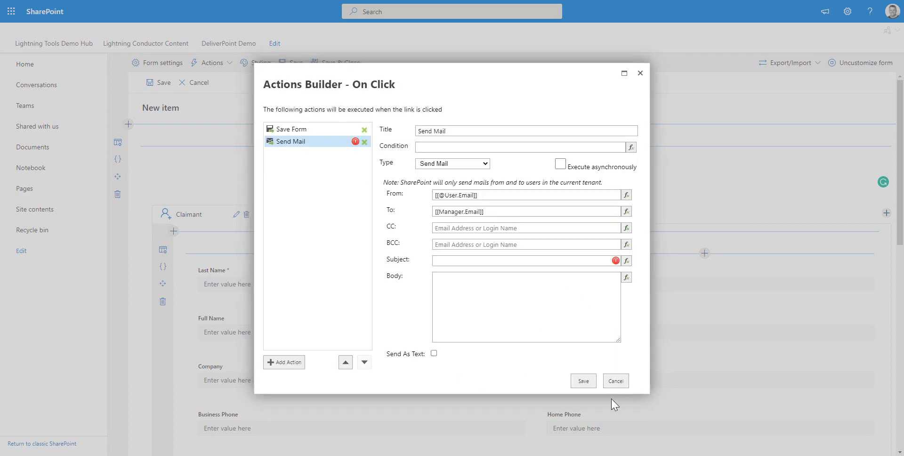
- Give the mail the subject Expense Claim and the body "Please approve my expenses!"
left_click(450, 260)
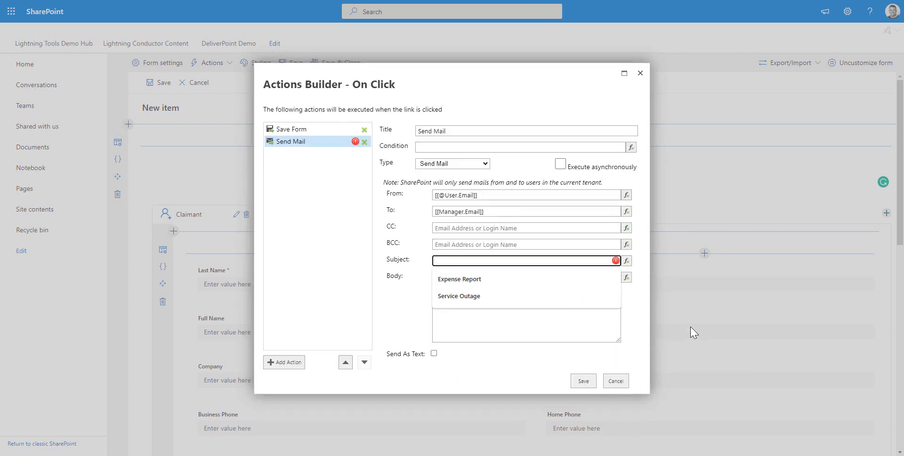
type("Exp")
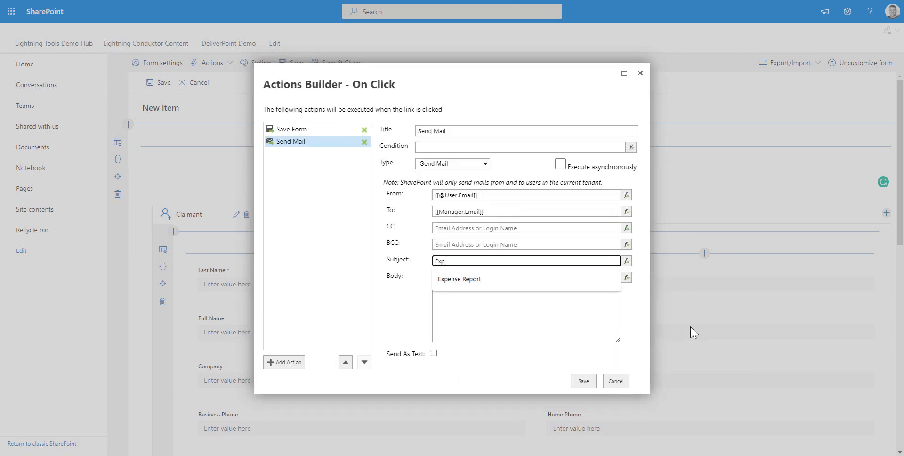
type("ense Claim")
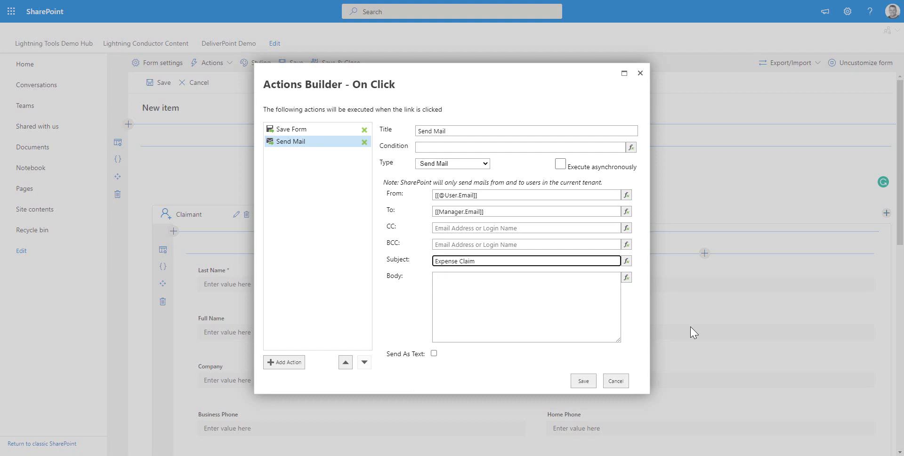
left_click(581, 299)
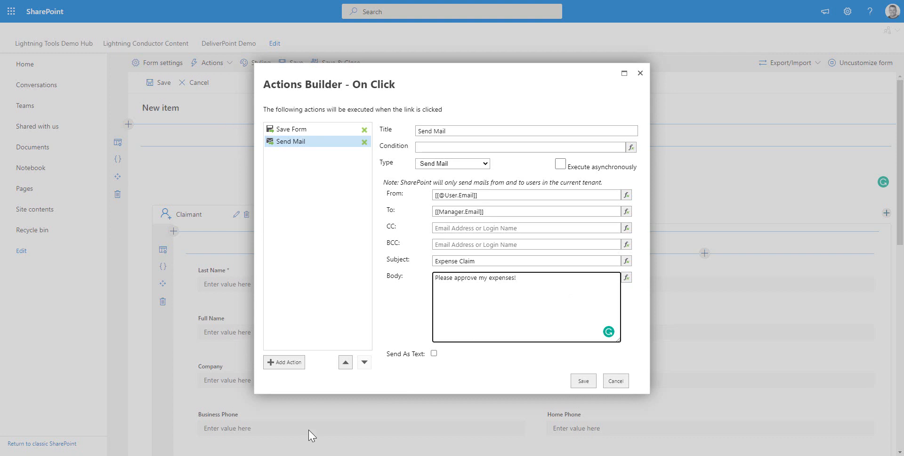
- Add a Show Message action after Send Mail, shown as Status with the Success status color
left_click(282, 362)
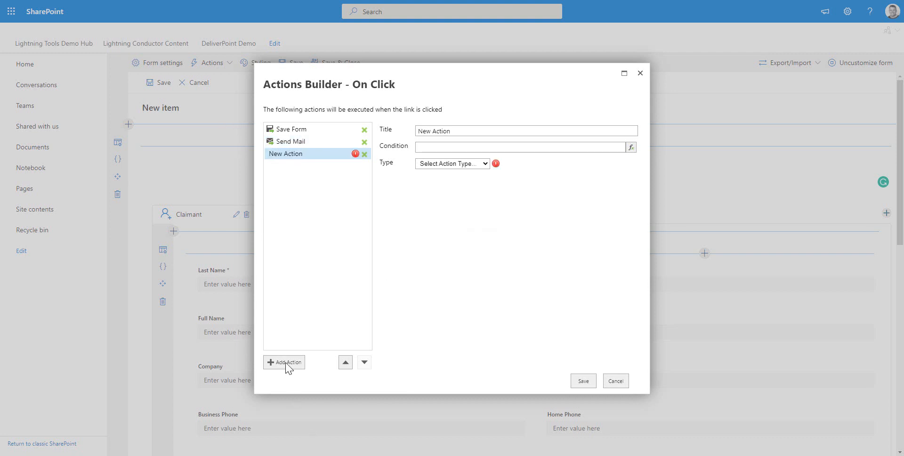
left_click(461, 166)
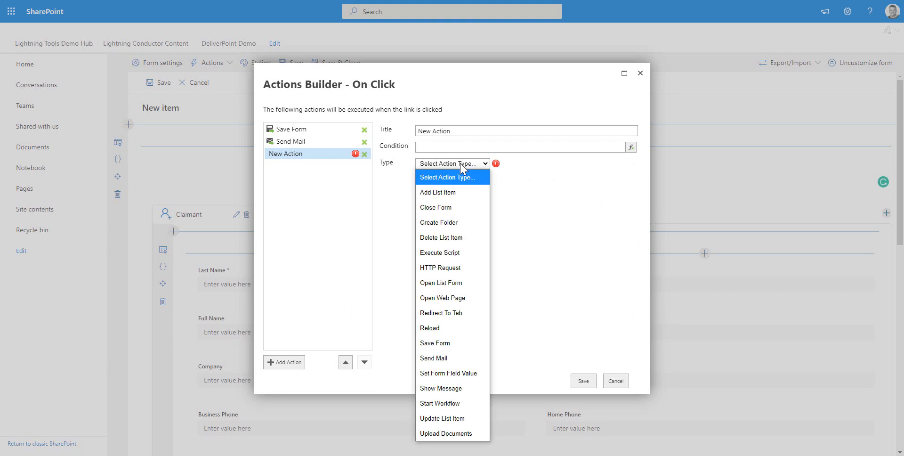
left_click(472, 387)
left_click(539, 208)
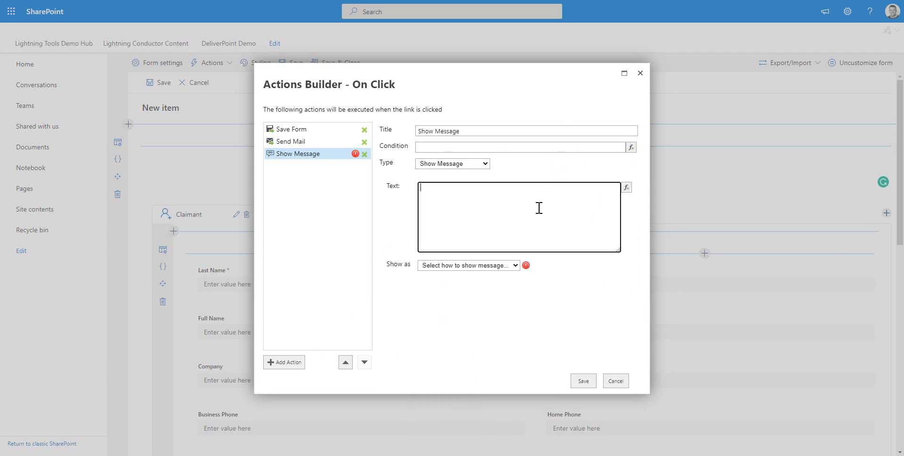
left_click(503, 266)
left_click(481, 294)
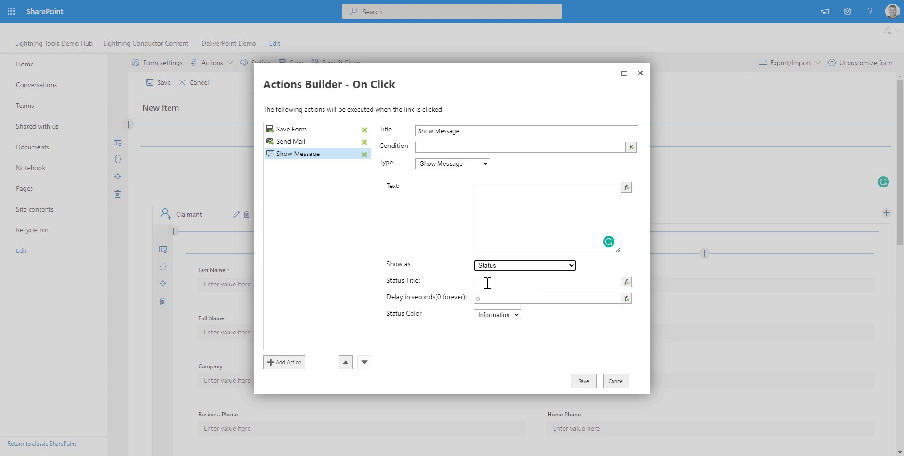
left_click(492, 317)
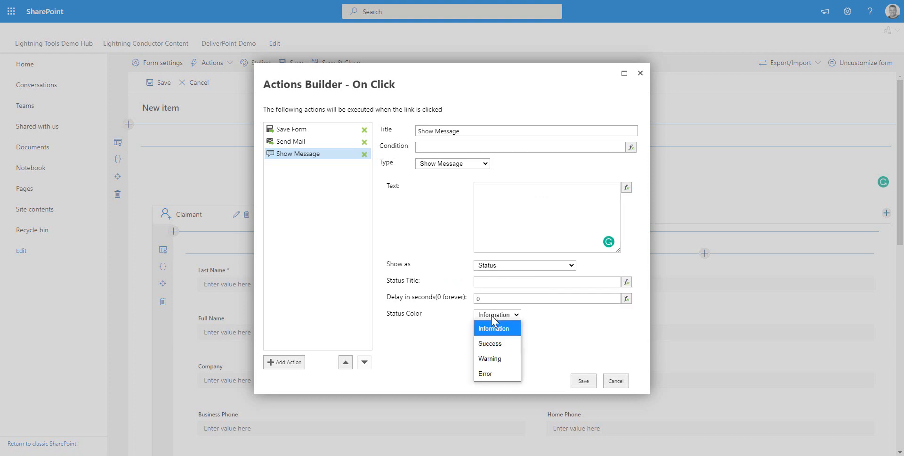
left_click(490, 343)
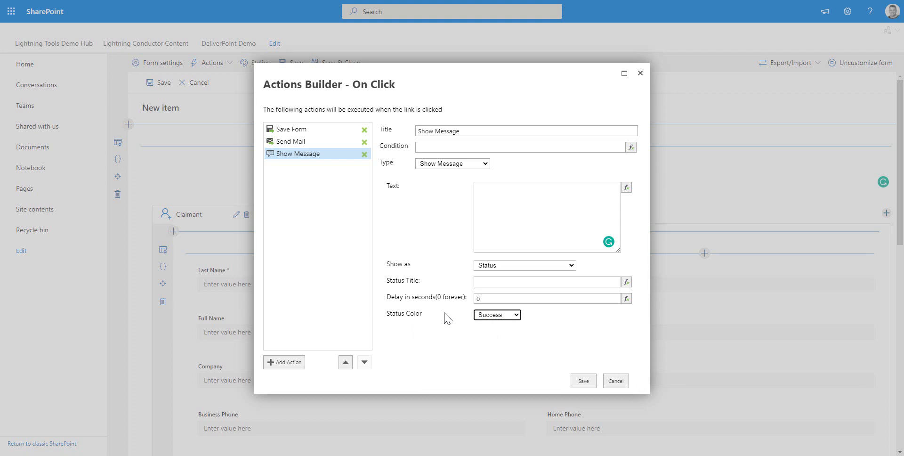
- Set the message's status title to Submitted, its delay to 8 seconds and its text to "You have submitted your expenses for approval!"
left_click(496, 283)
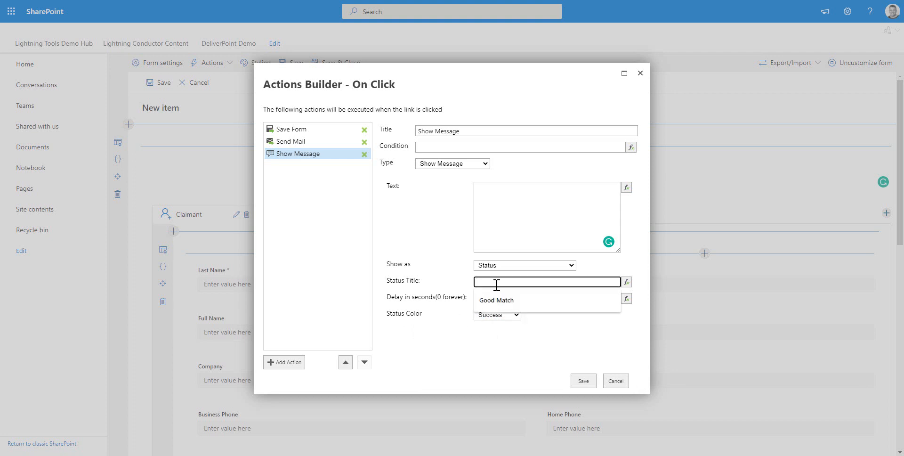
type("Submitte")
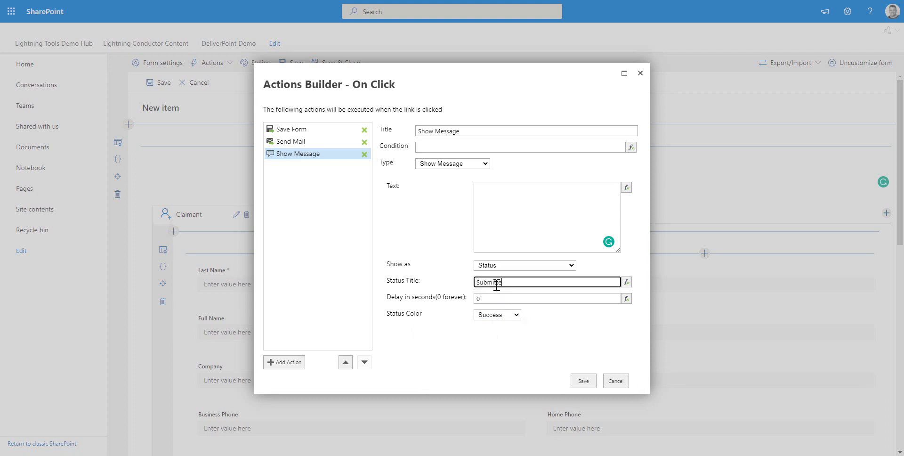
type("d")
key("Tab")
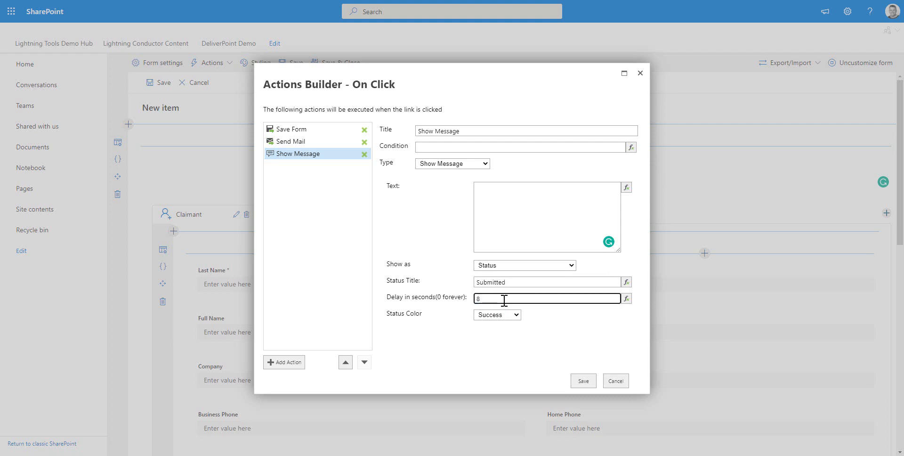
type("8")
left_click(507, 188)
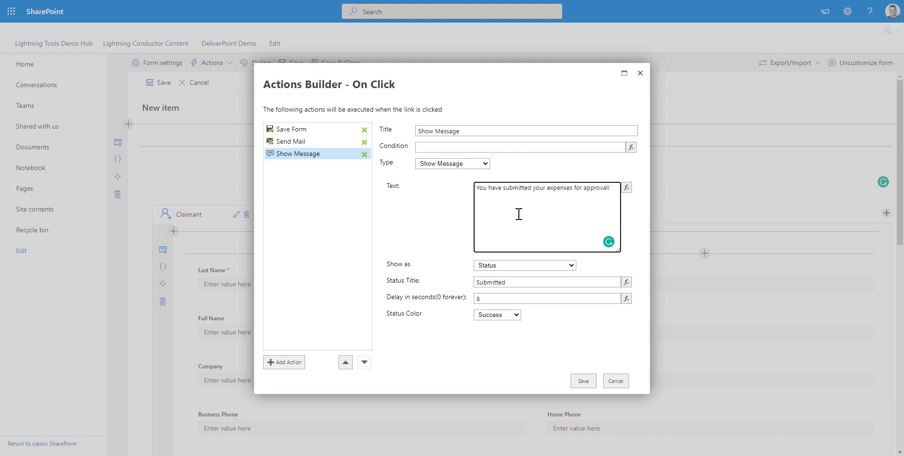
- Add a Close Form action after Show Message and save the Submit Expenses for Approval command bar action
left_click(296, 364)
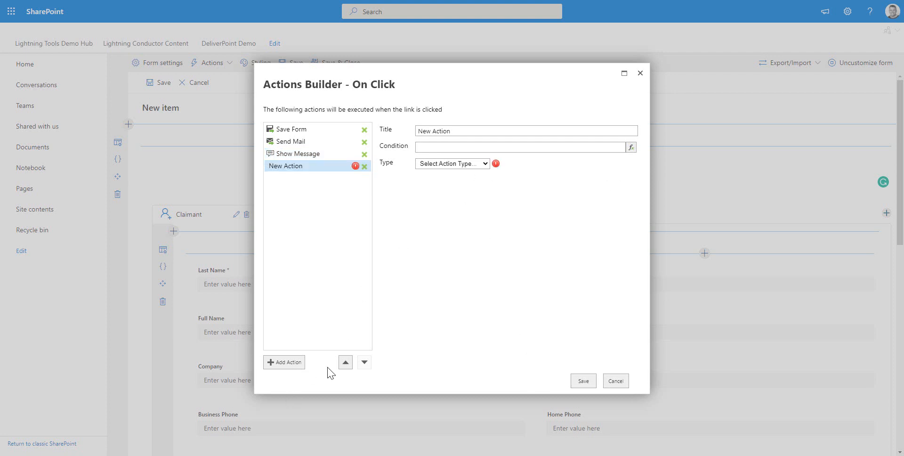
left_click(452, 163)
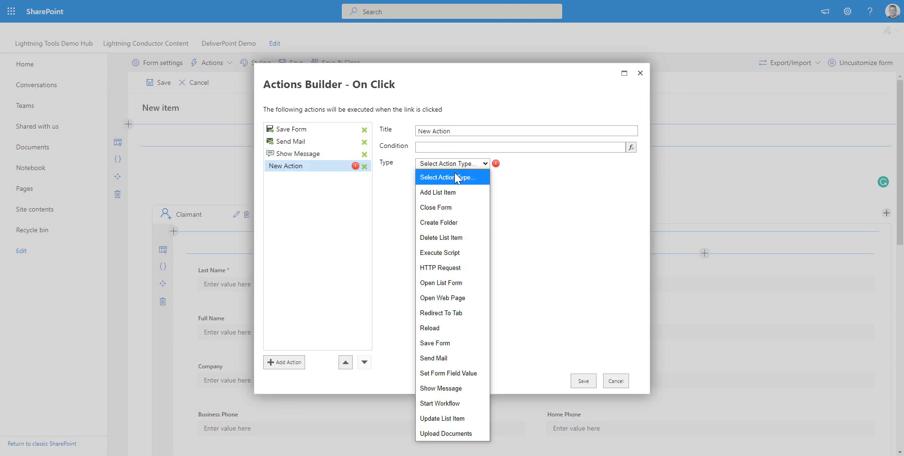
left_click(450, 203)
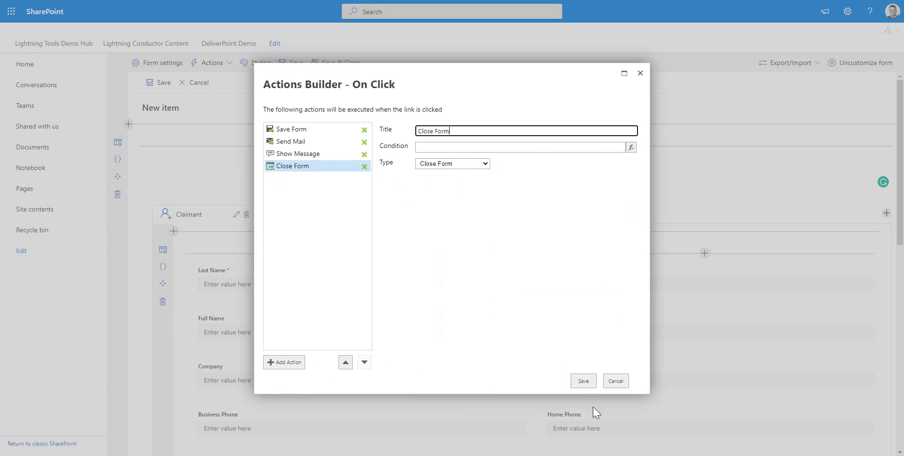
left_click(583, 381)
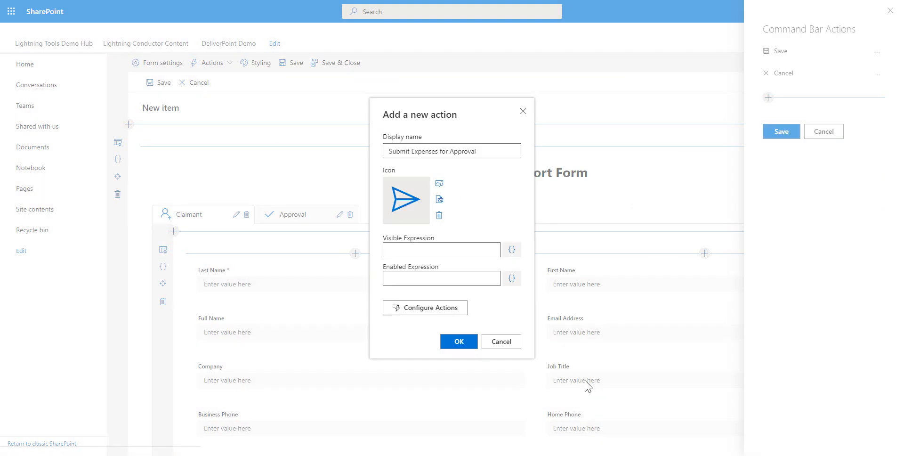
left_click(450, 346)
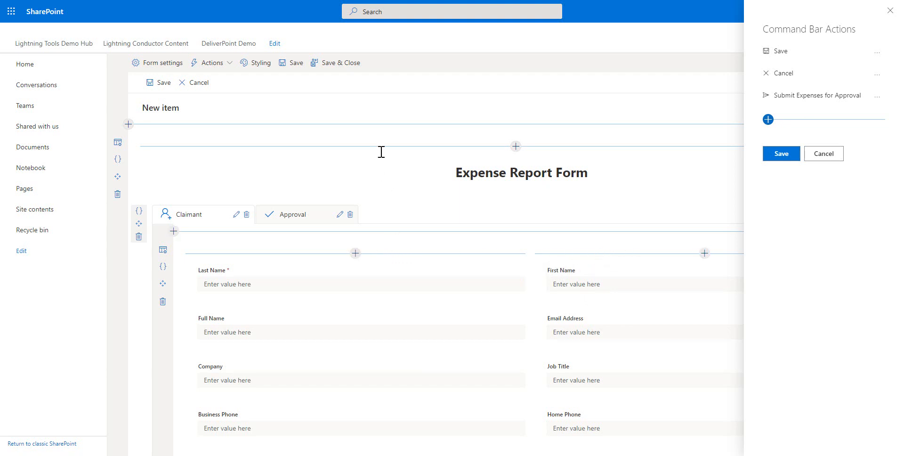
- Add a button below the Approved field on the Approval tab, with Save Form as its first on-click action
left_click(306, 217)
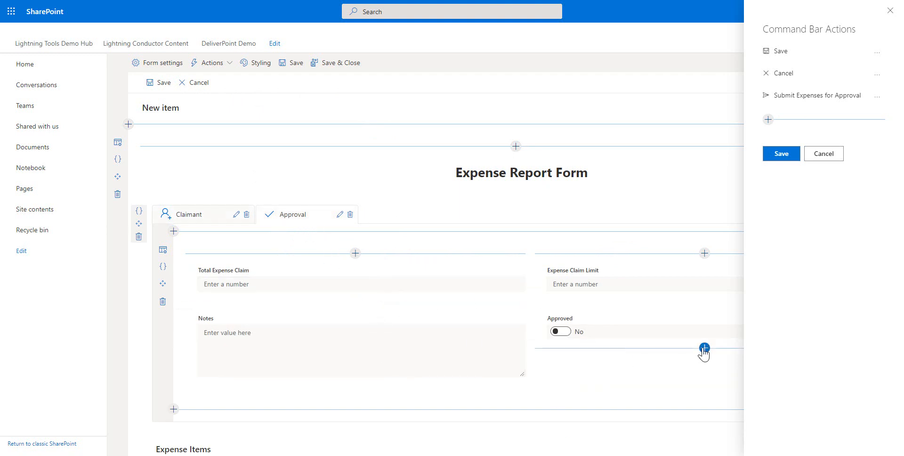
left_click(704, 348)
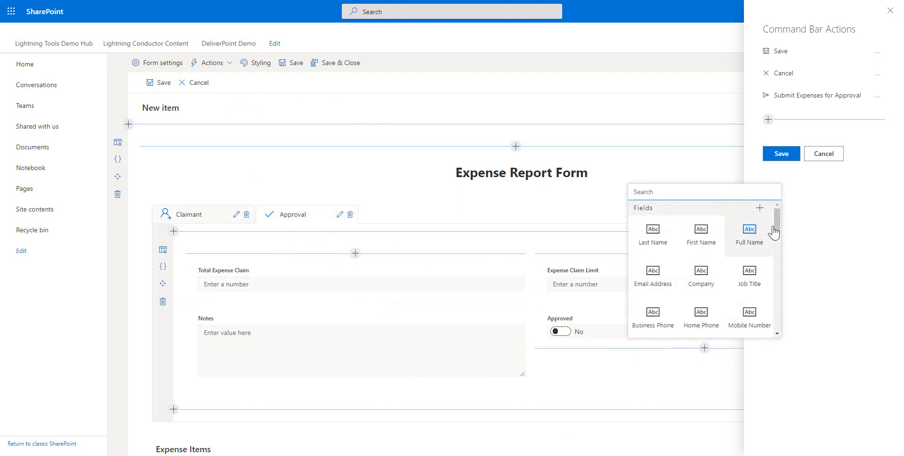
left_click_drag(777, 223, 777, 286)
left_click(712, 283)
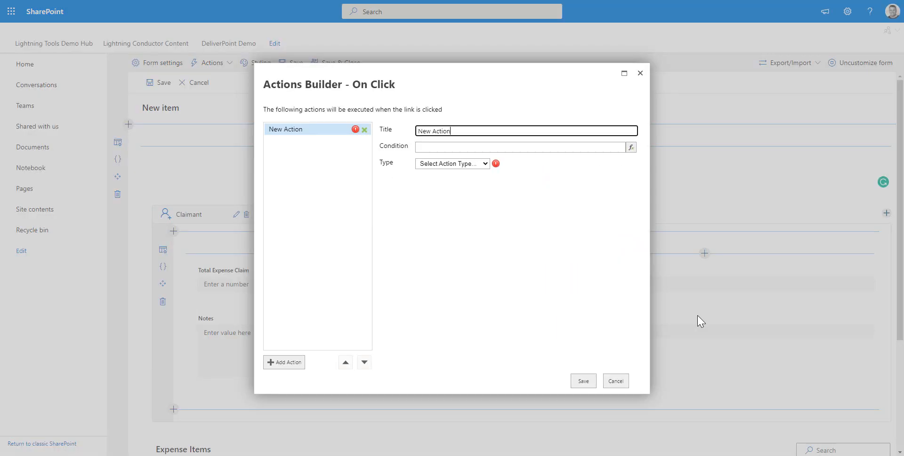
left_click(479, 168)
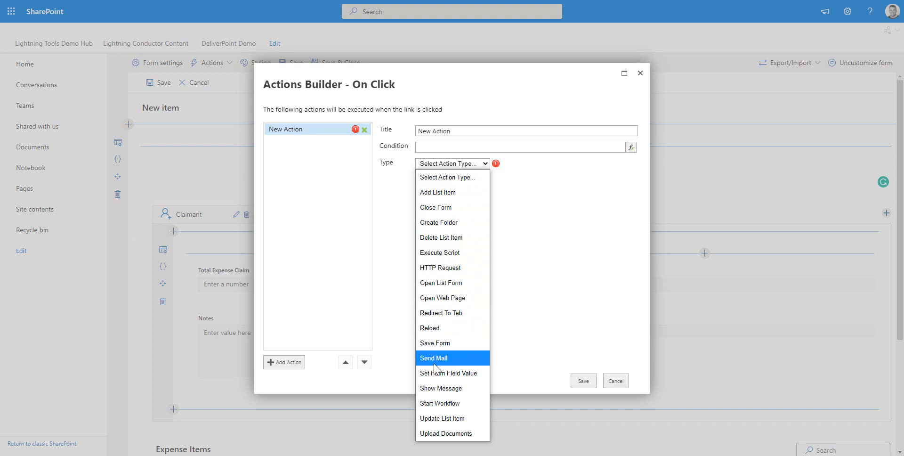
left_click(438, 343)
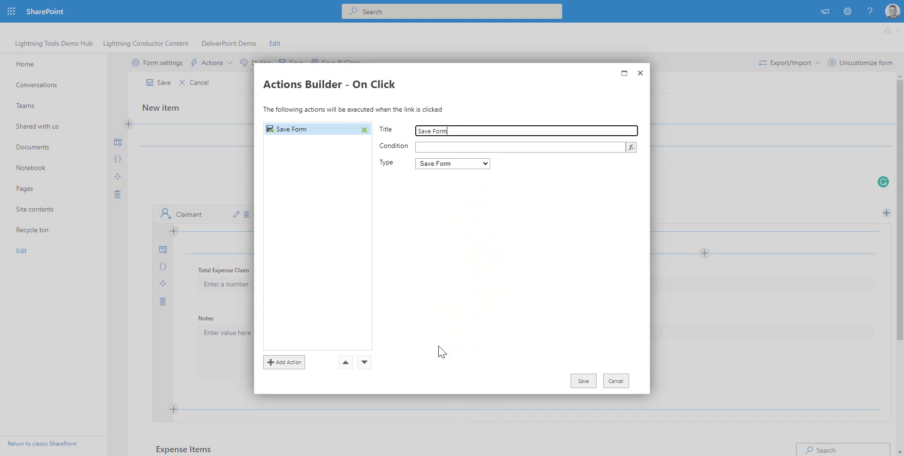
- Add a Set Form Field Value action that sets the Approved field to 1
left_click(290, 367)
left_click(451, 164)
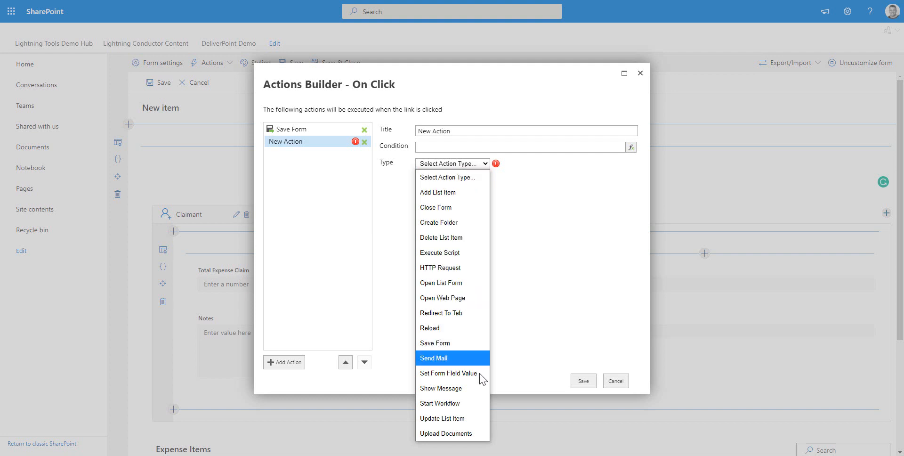
left_click(455, 374)
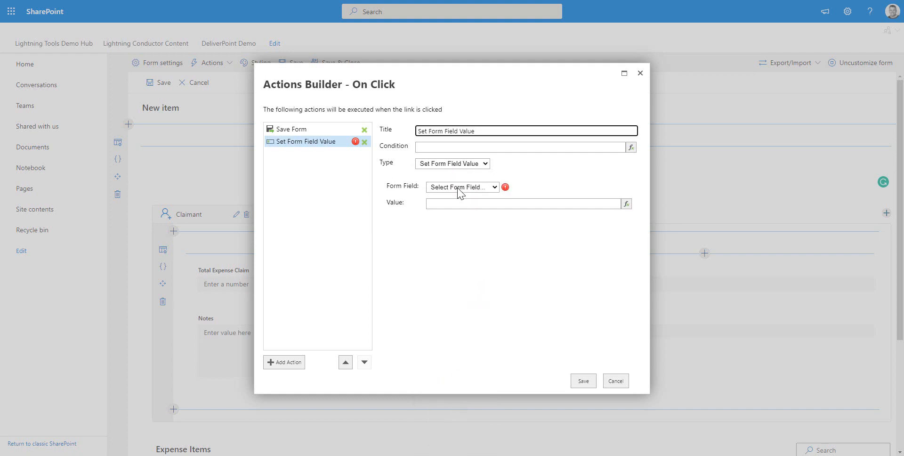
left_click(463, 169)
left_click(463, 166)
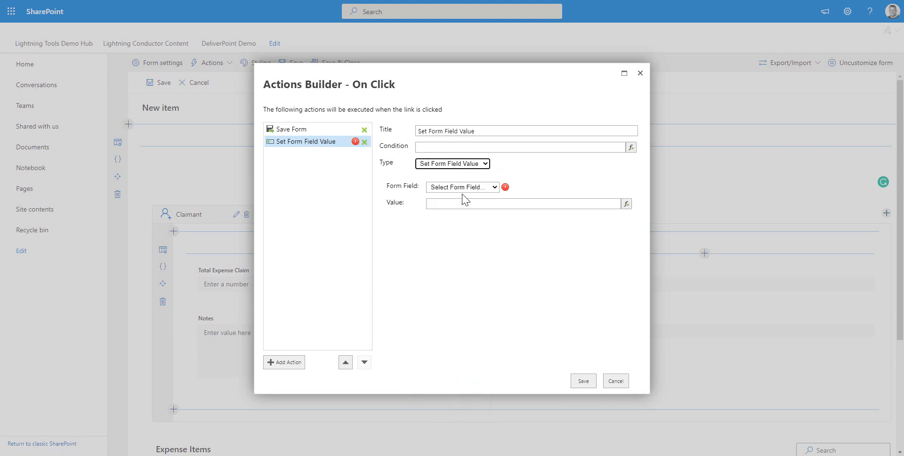
left_click(464, 187)
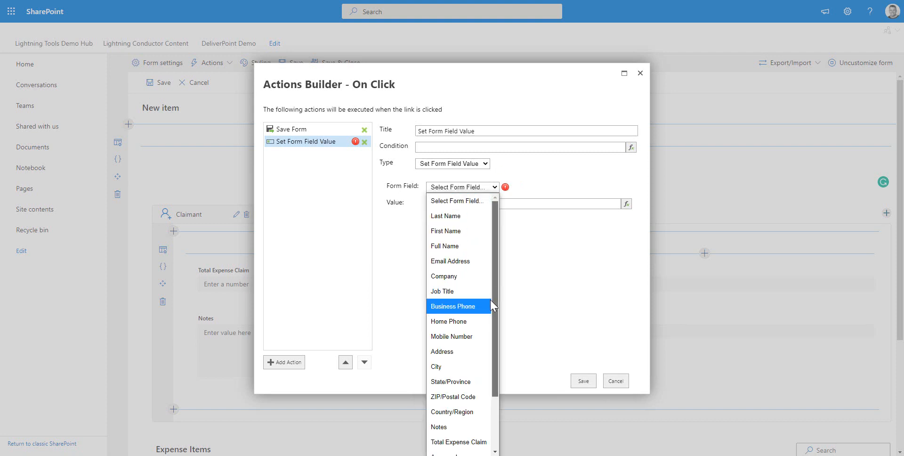
scroll(490, 300, "down", 3)
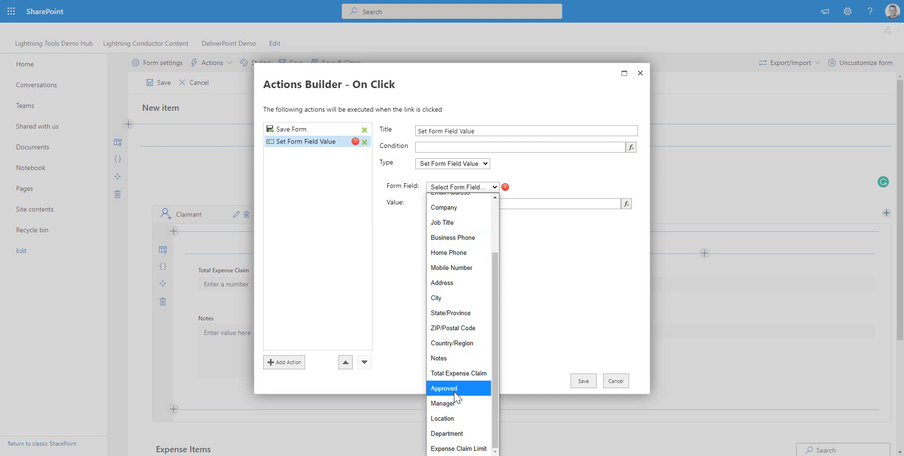
left_click(459, 388)
left_click(462, 203)
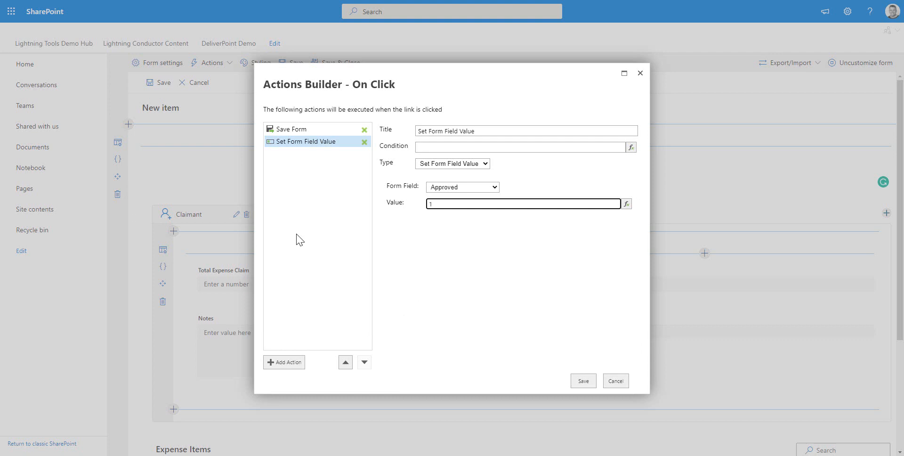
- Add a Send Mail action to the button and set its To address to the template [[Email]]
left_click(298, 370)
left_click(437, 164)
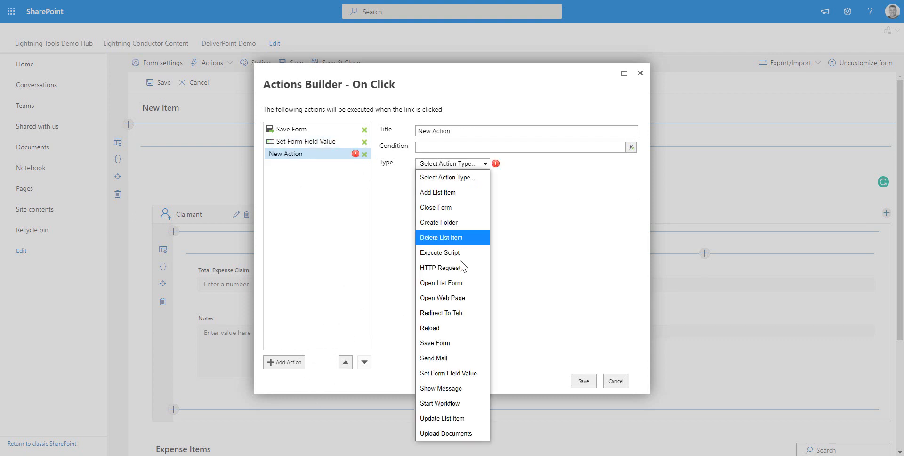
left_click(459, 359)
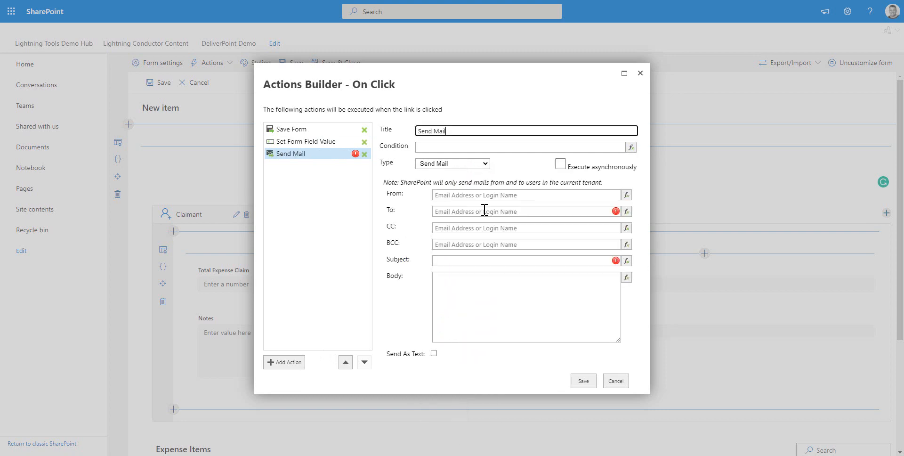
left_click(626, 195)
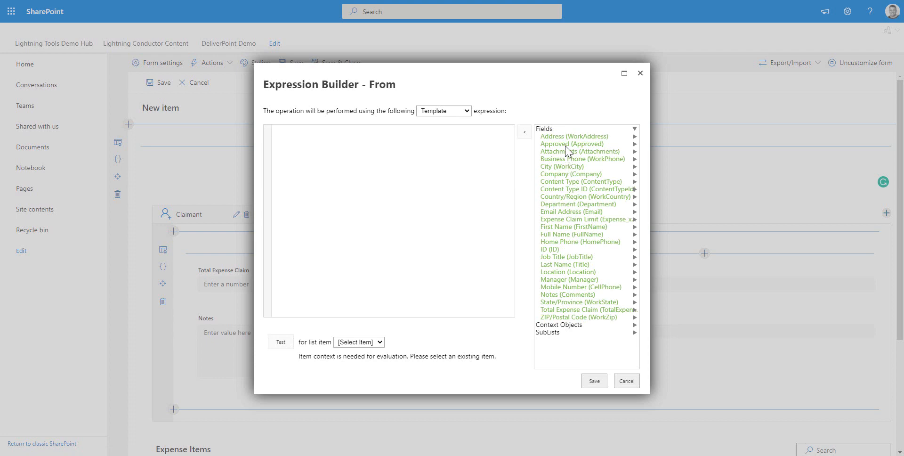
double_click(558, 213)
left_click(592, 382)
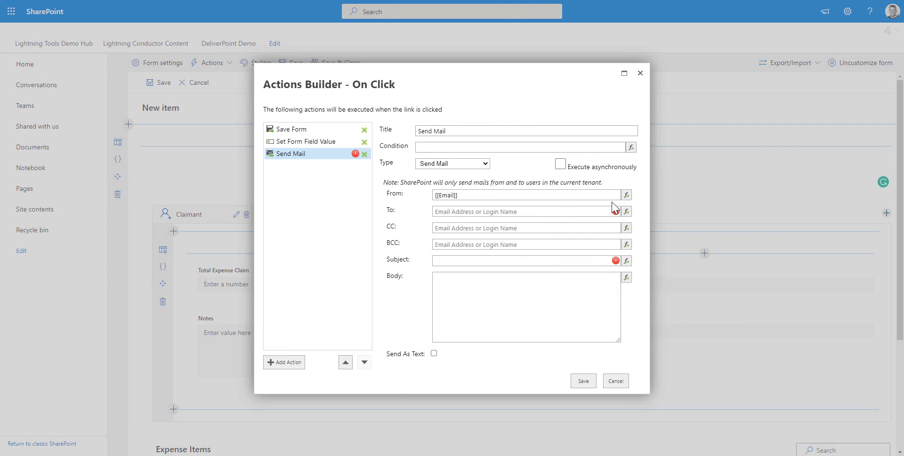
left_click_drag(559, 196, 425, 198)
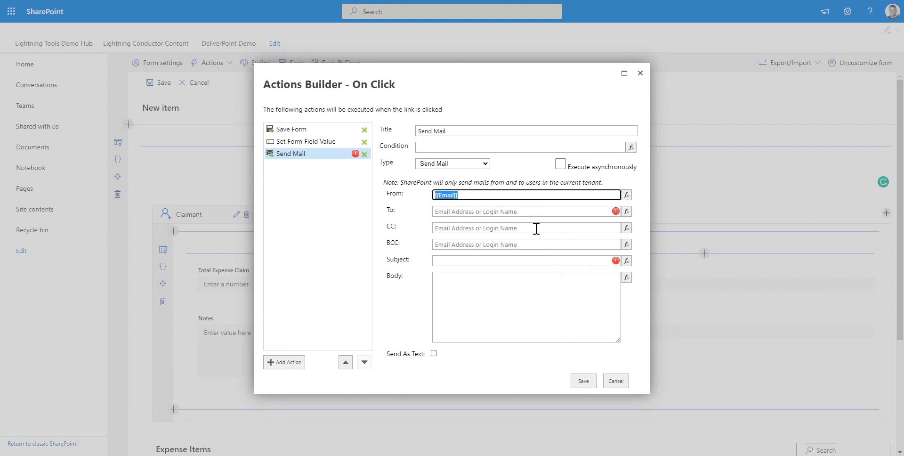
key("BackSpace")
left_click(508, 208)
left_click(517, 221)
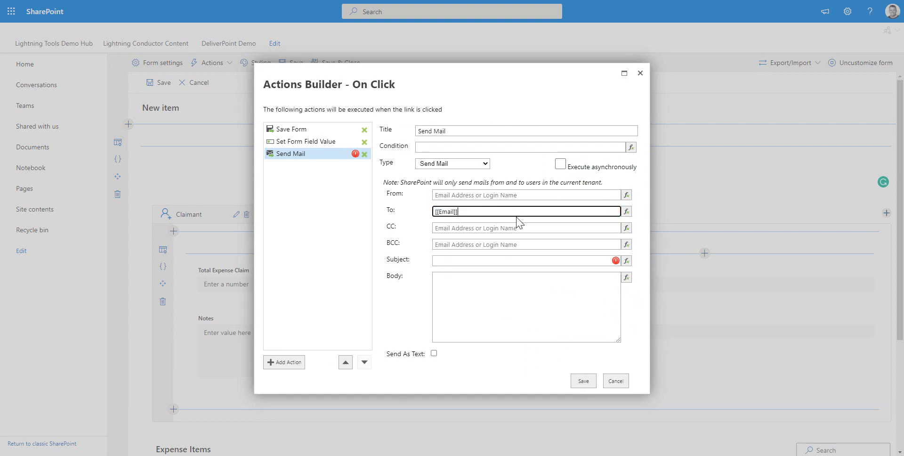
left_click(537, 197)
left_click(626, 195)
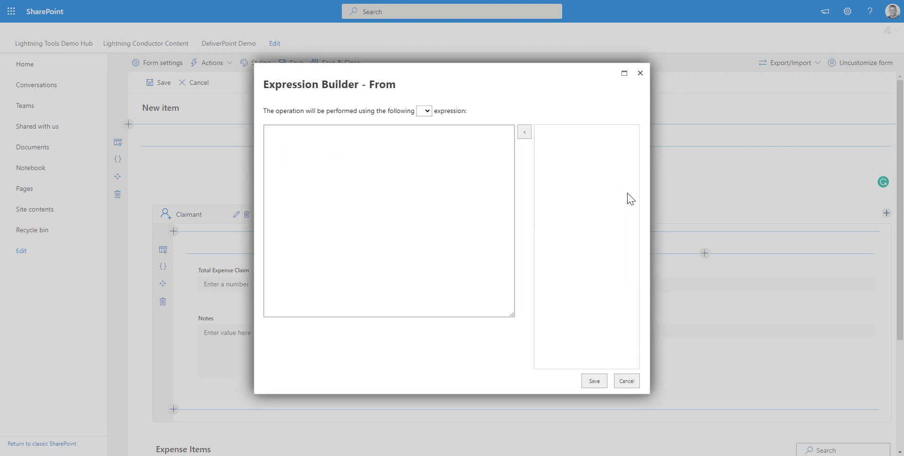
left_click(593, 325)
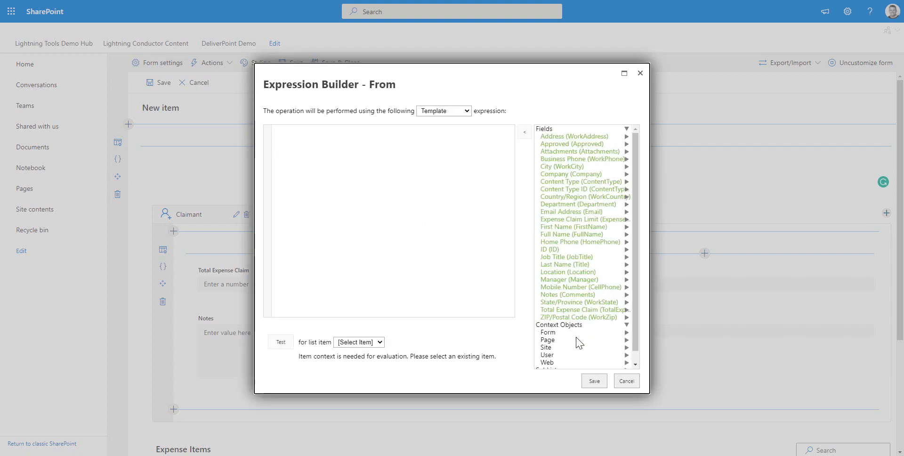
scroll(578, 342, "down", 1)
left_click(557, 344)
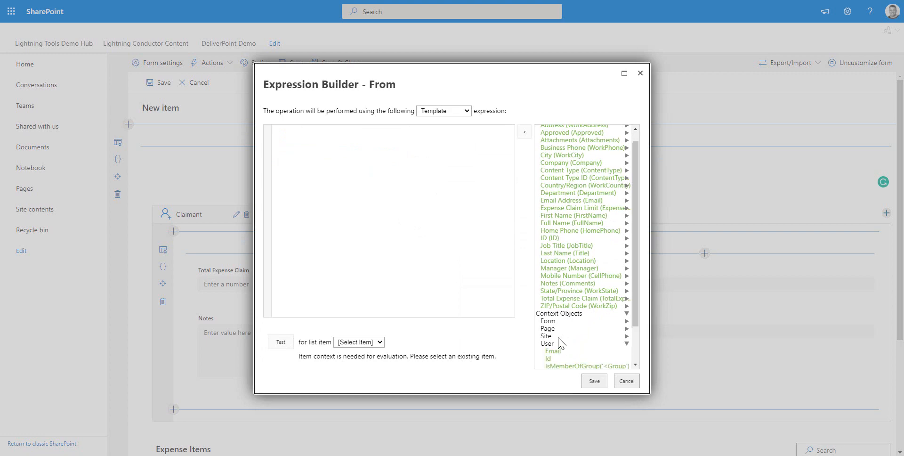
scroll(559, 344, "down", 1)
left_click(552, 305)
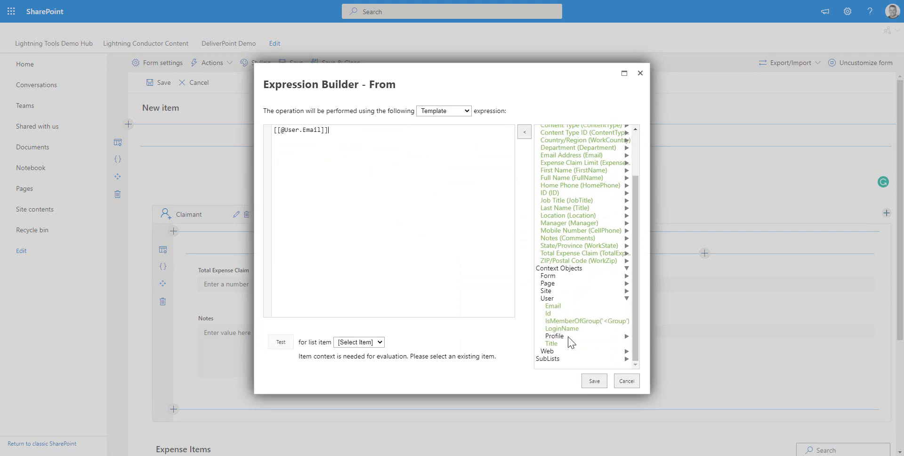
left_click(594, 381)
- Give the mail the subject Expenses Approved and the body "Congratulations!"
left_click(460, 260)
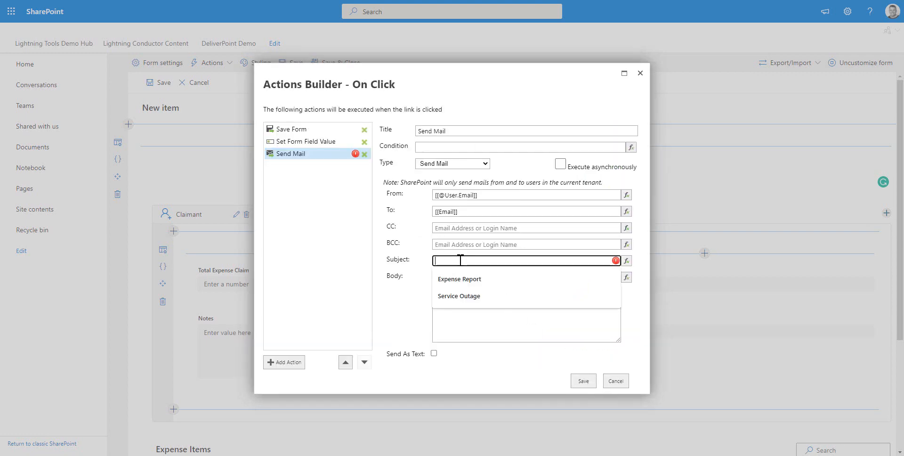
type("Expenses")
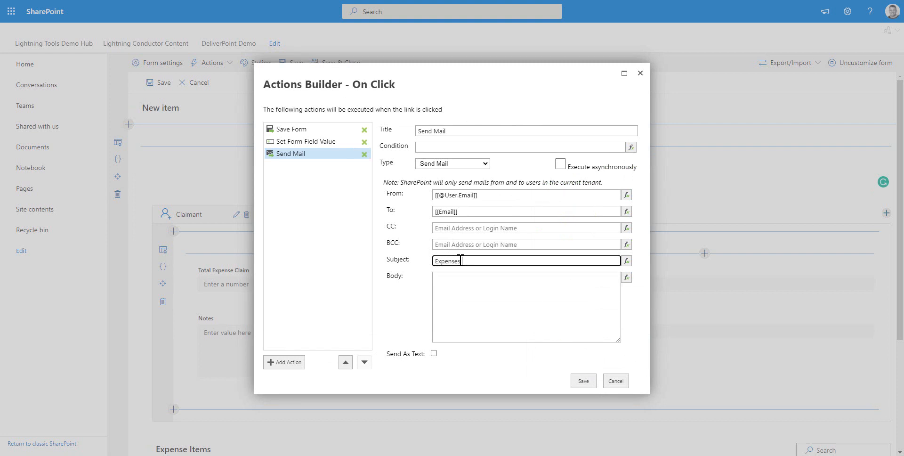
type(" Approved")
left_click(503, 293)
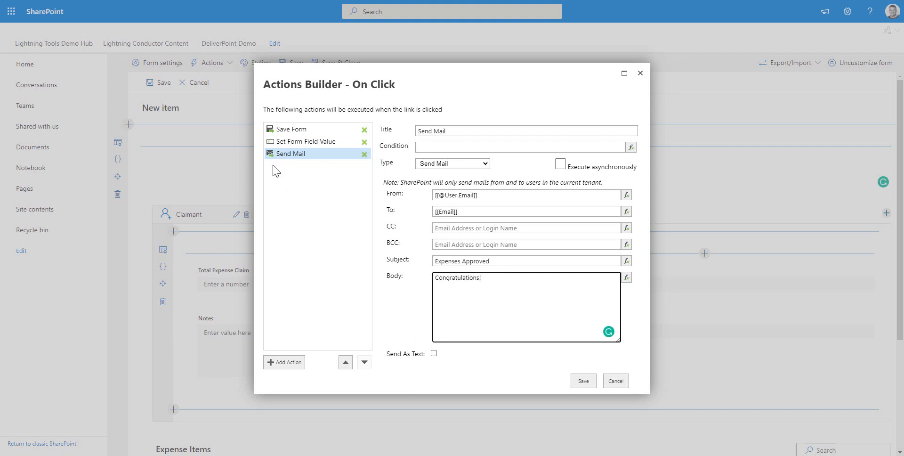
- Add a Close Form action after Send Mail, then save the button's actions and the command bar configuration
left_click(268, 365)
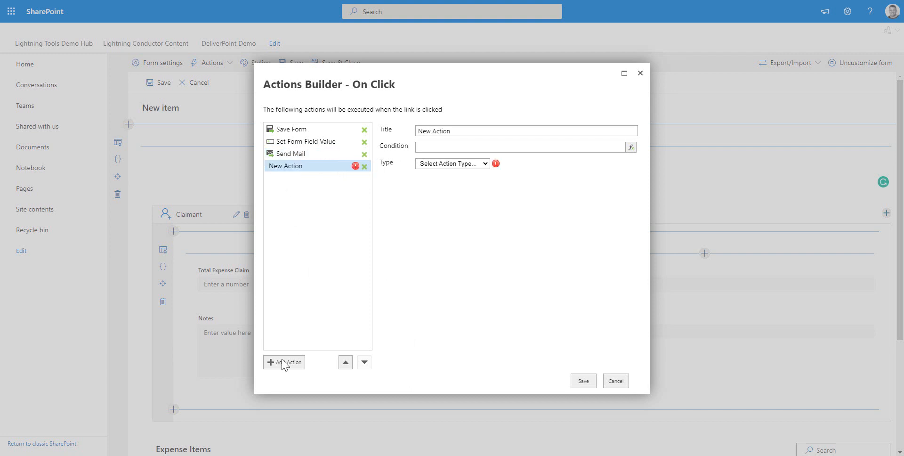
left_click(453, 164)
left_click(454, 208)
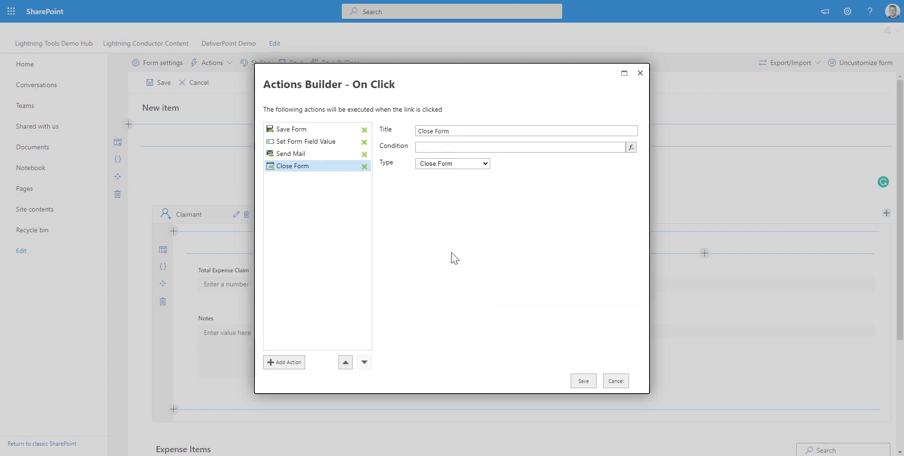
left_click(586, 383)
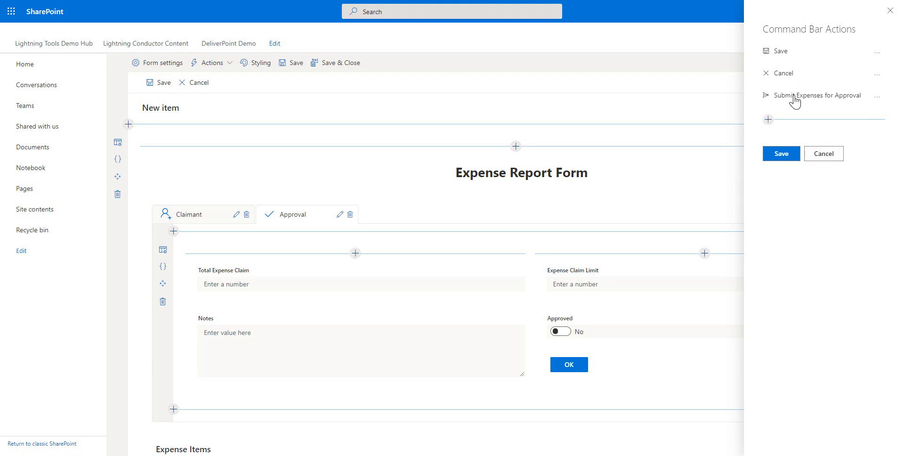
left_click(767, 158)
- Rename the OK button on the Approval tab to Approve and make it a non-primary button
mouse_move(577, 379)
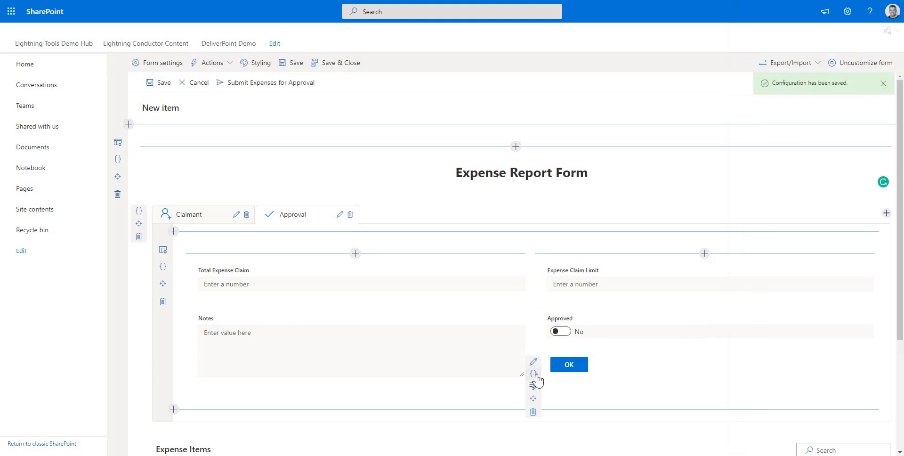
left_click(533, 362)
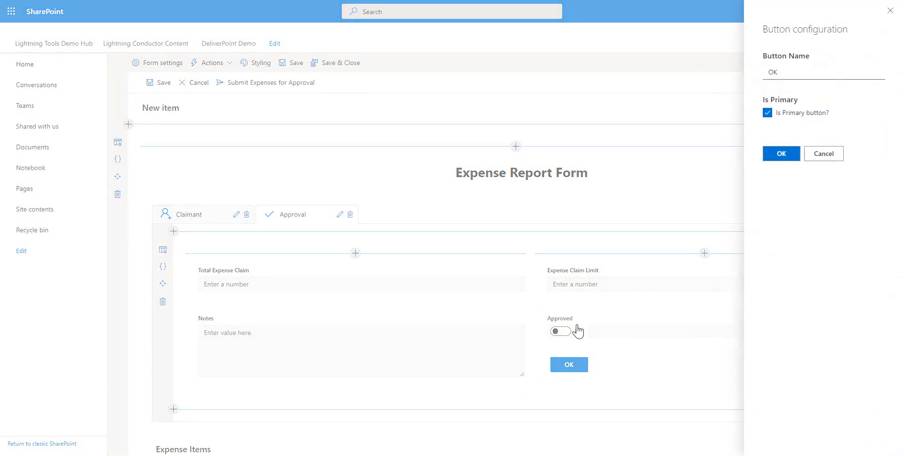
double_click(774, 69)
left_click(767, 114)
left_click(787, 155)
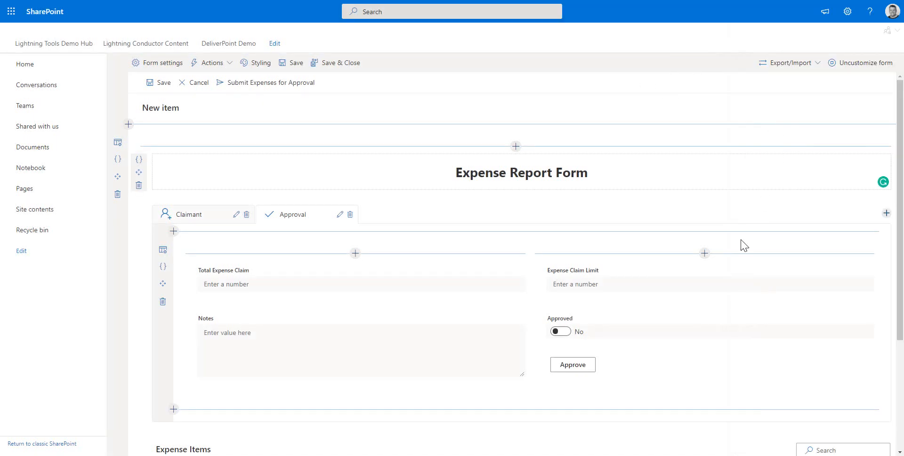
- Begin an Enabled condition for the Approve button with an equality comparison against the Manager field, ==[[Manager]]
mouse_move(570, 366)
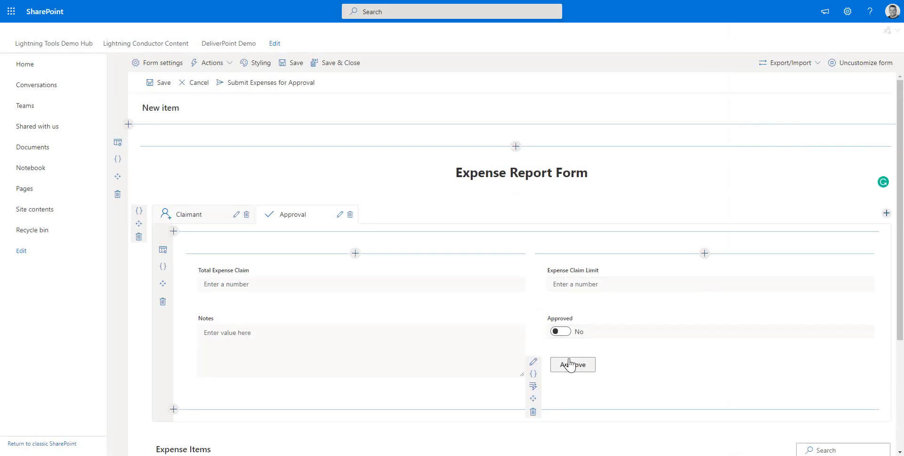
left_click(533, 375)
left_click(793, 63)
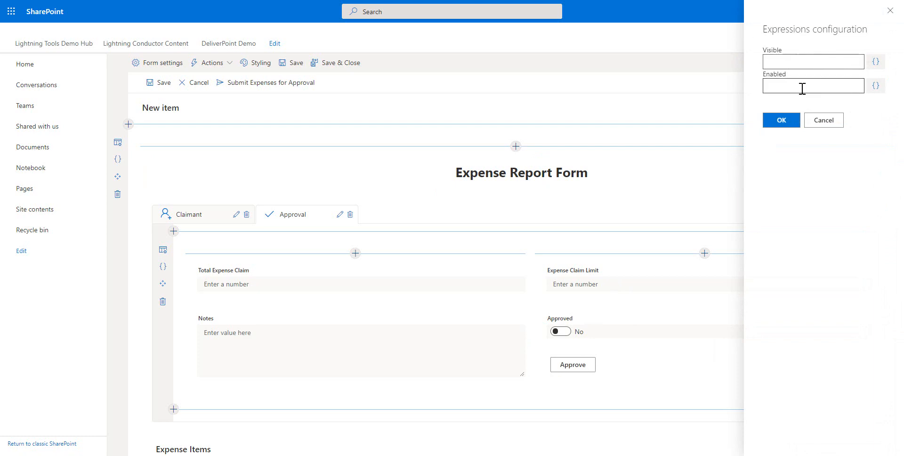
left_click(876, 89)
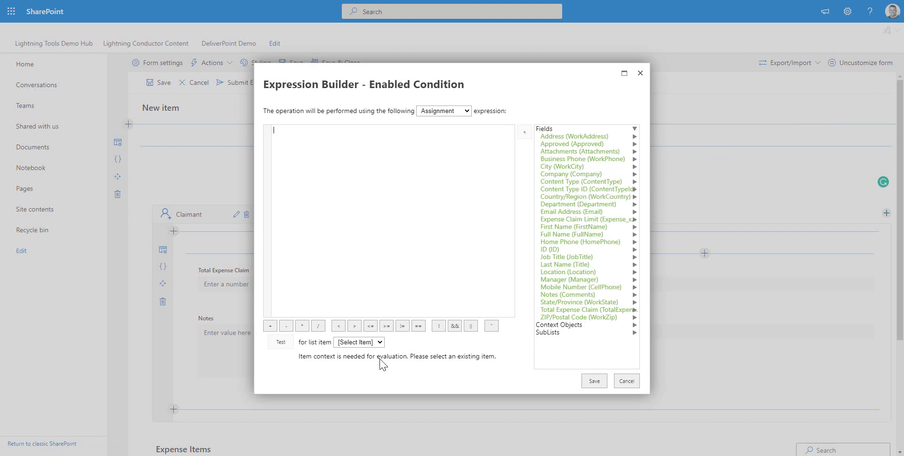
left_click(418, 326)
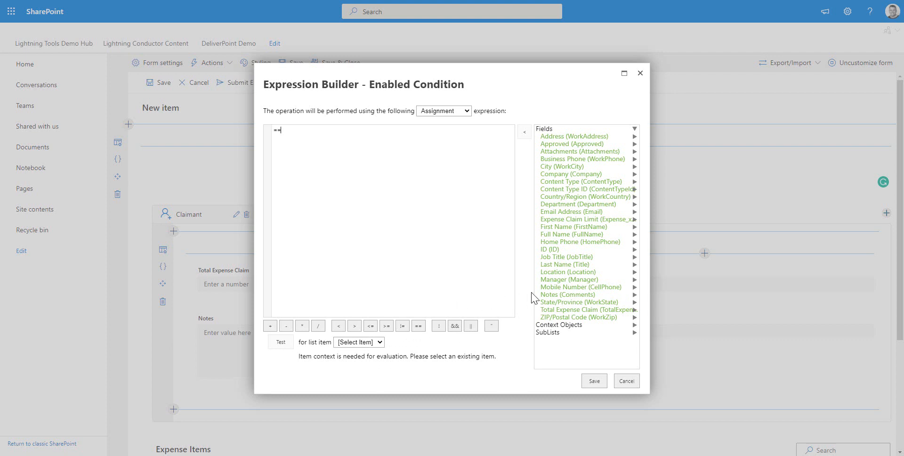
double_click(570, 280)
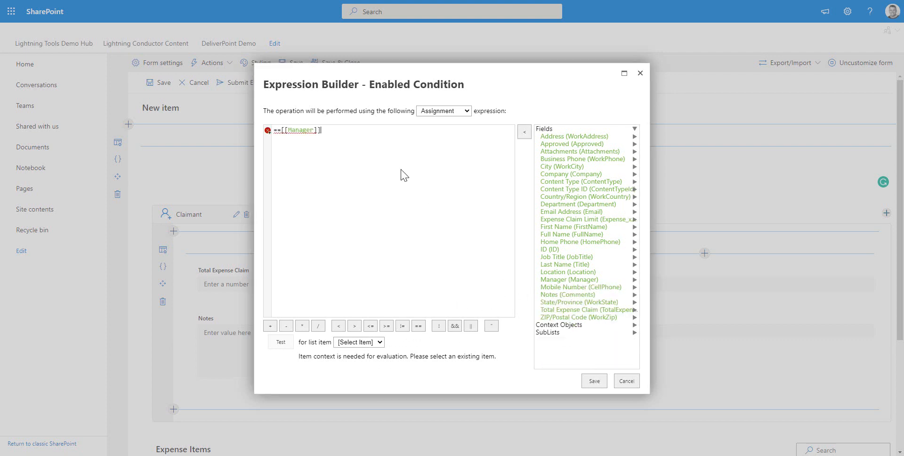
double_click(300, 130)
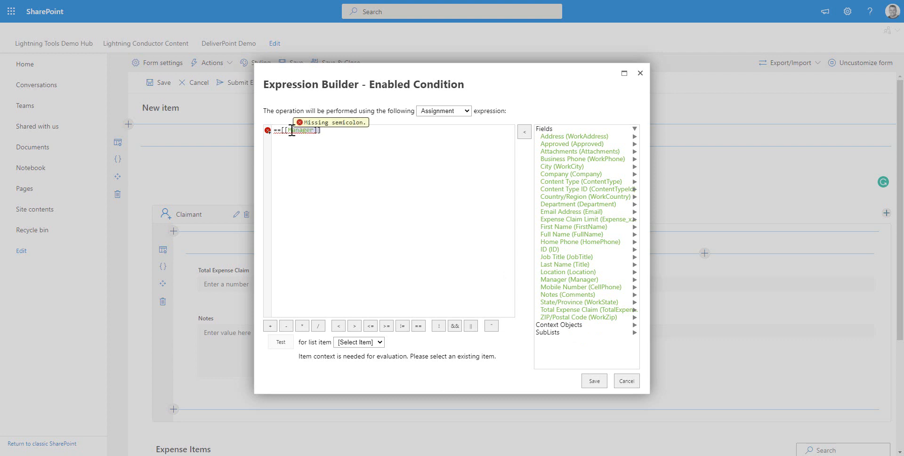
left_click(272, 132)
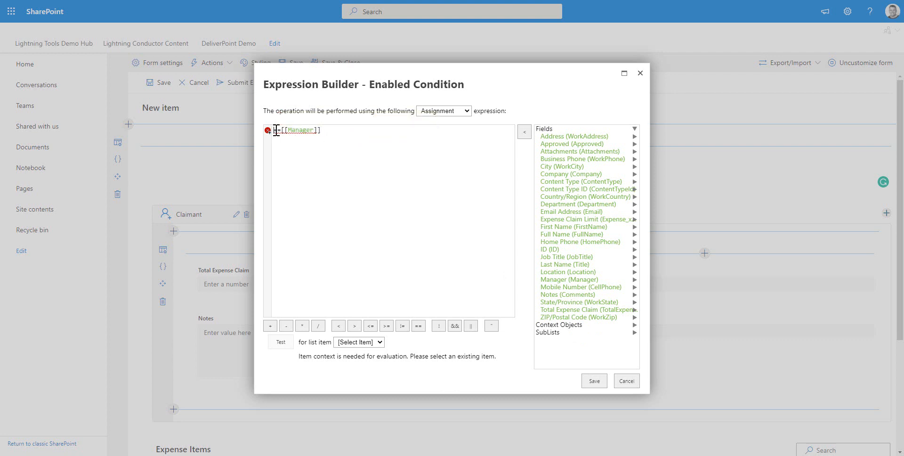
left_click(572, 324)
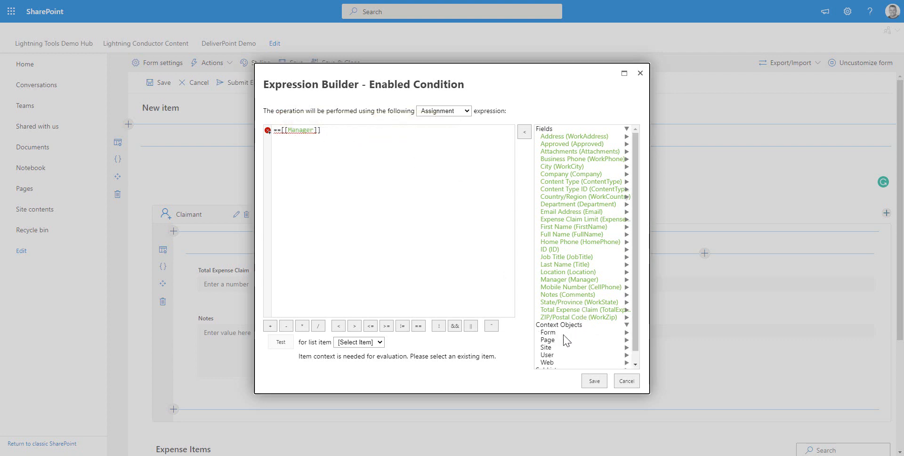
left_click(562, 356)
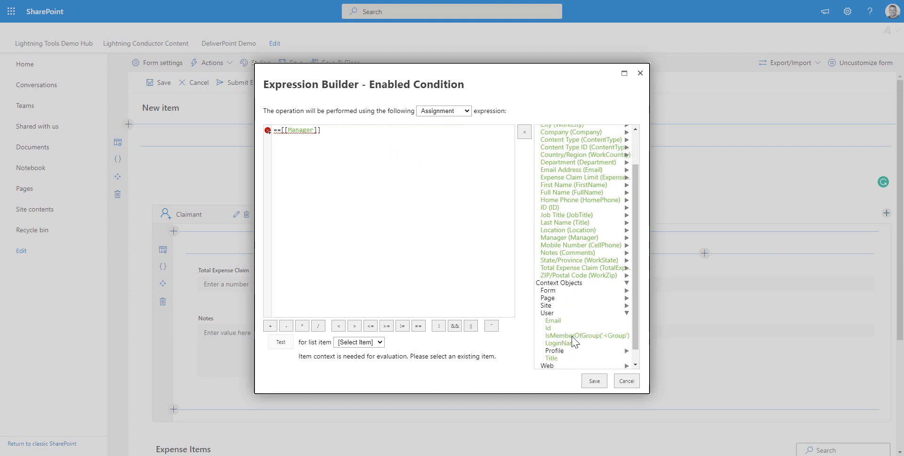
scroll(567, 353, "down", 3)
double_click(562, 344)
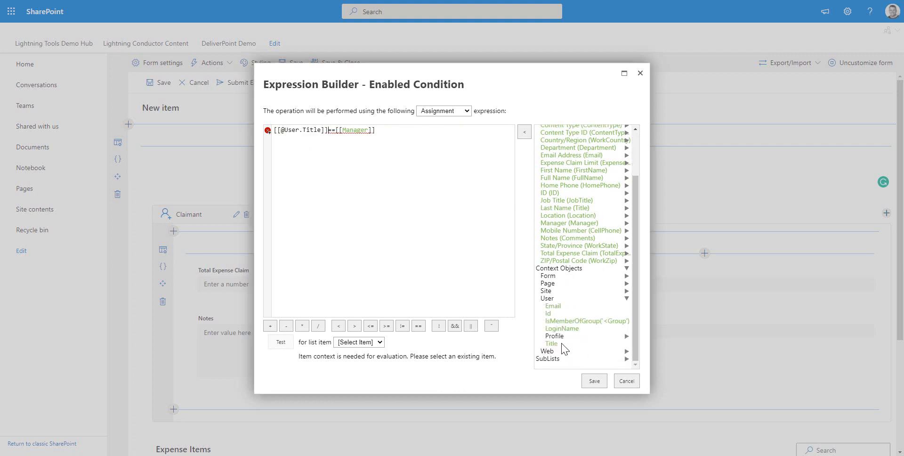
left_click(601, 382)
left_click(780, 122)
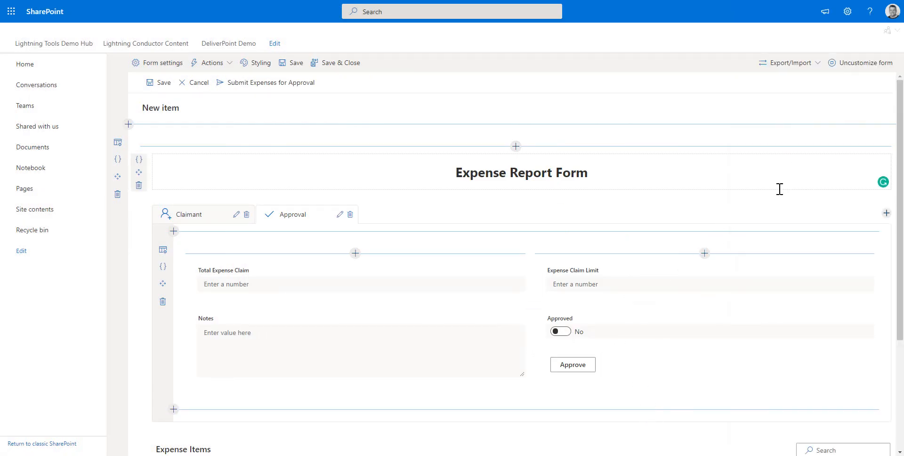
- In the form styling, add a style from scratch for the Approval tab's Total Expense Claim field, named Style for Total Expense Claim
scroll(375, 282, "down", 3)
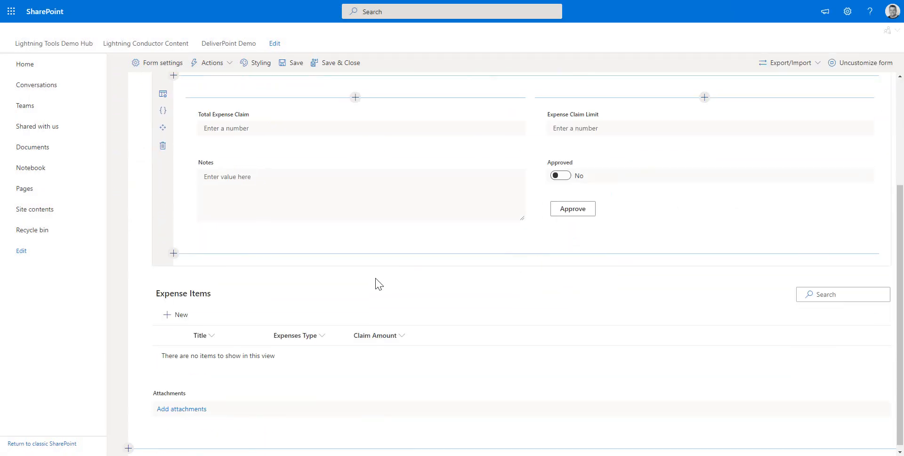
scroll(375, 285, "up", 3)
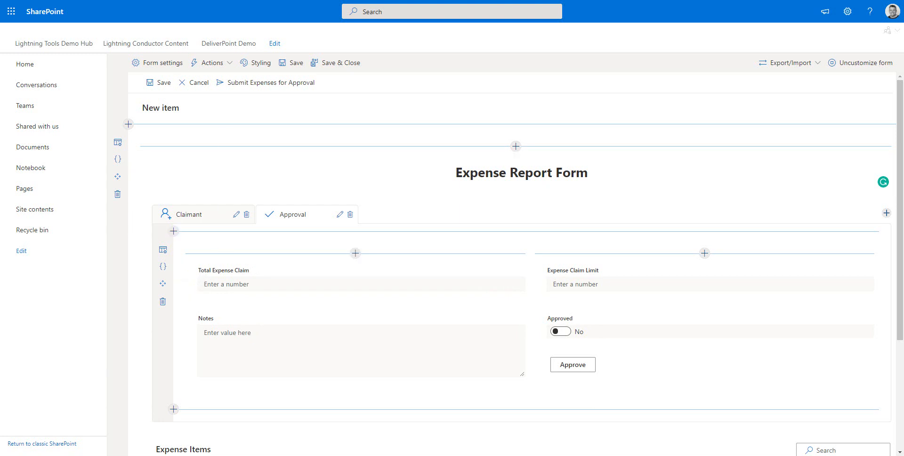
left_click(260, 75)
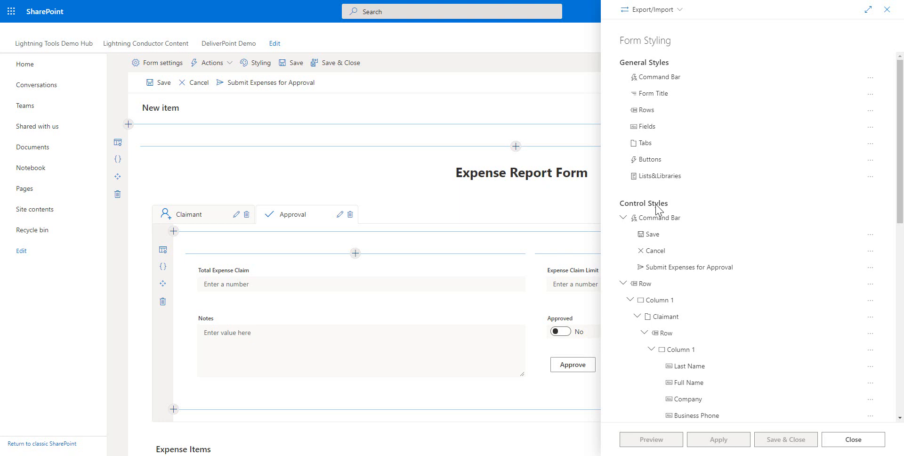
scroll(659, 208, "down", 2)
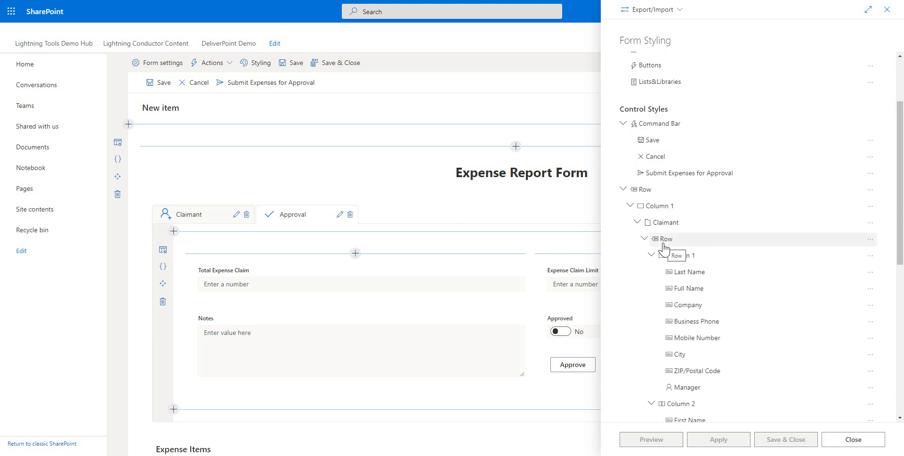
scroll(697, 280, "down", 3)
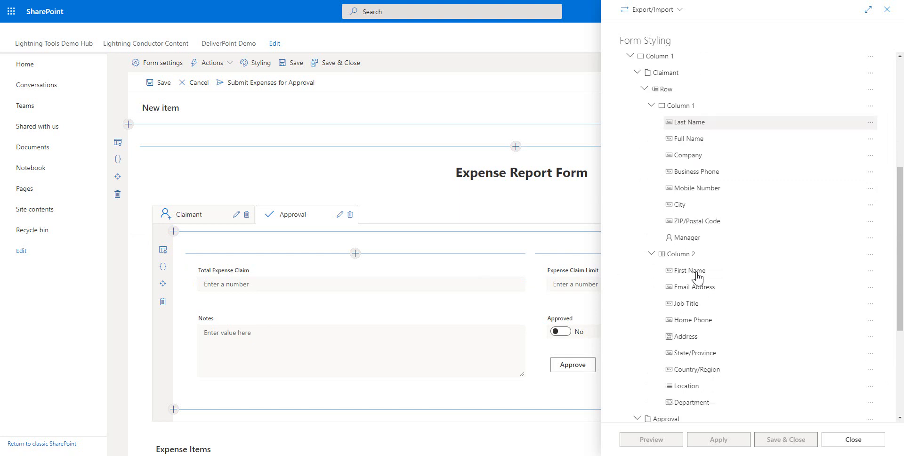
scroll(697, 278, "down", 3)
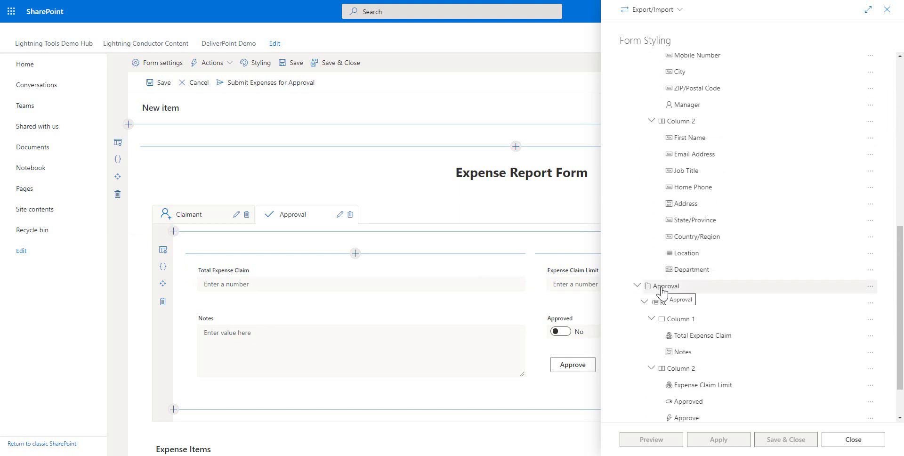
scroll(682, 292, "down", 1)
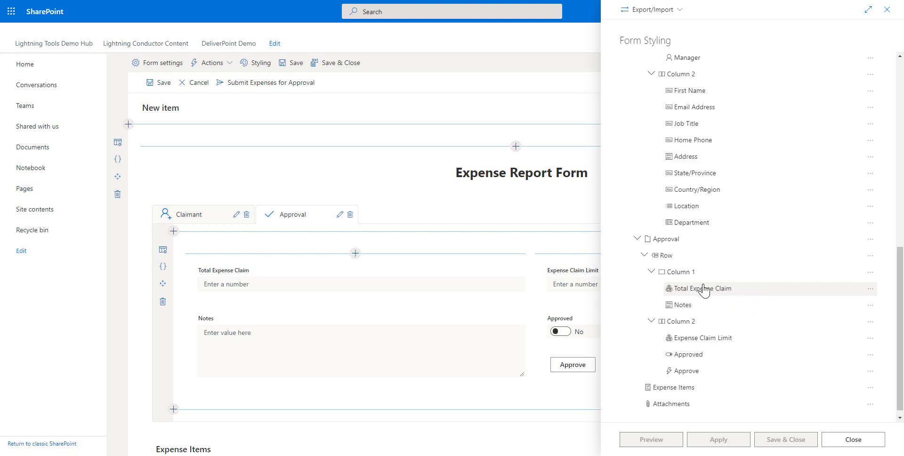
left_click(870, 290)
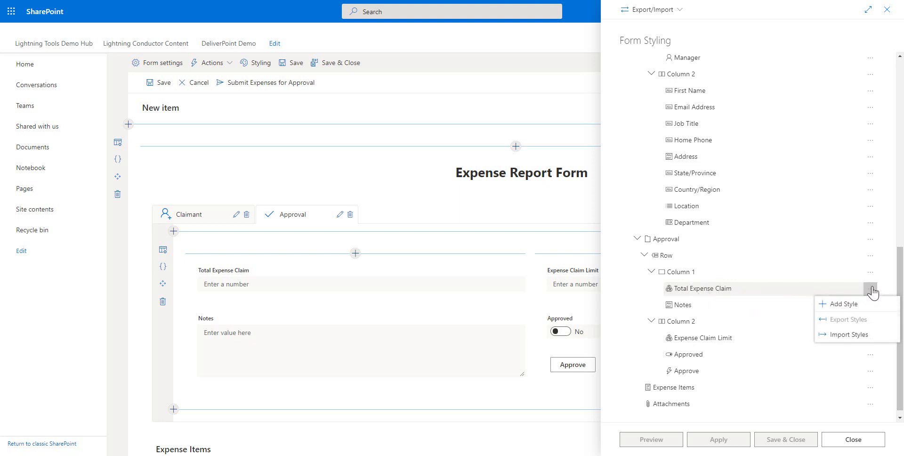
left_click(844, 304)
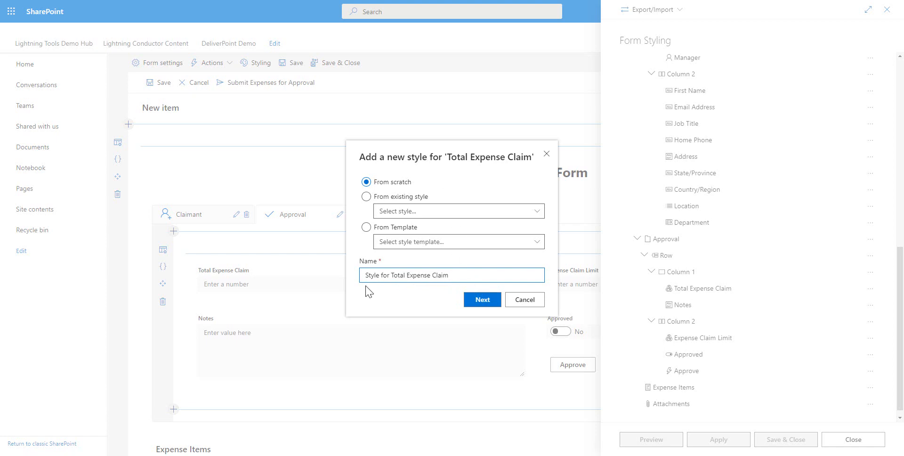
left_click(481, 302)
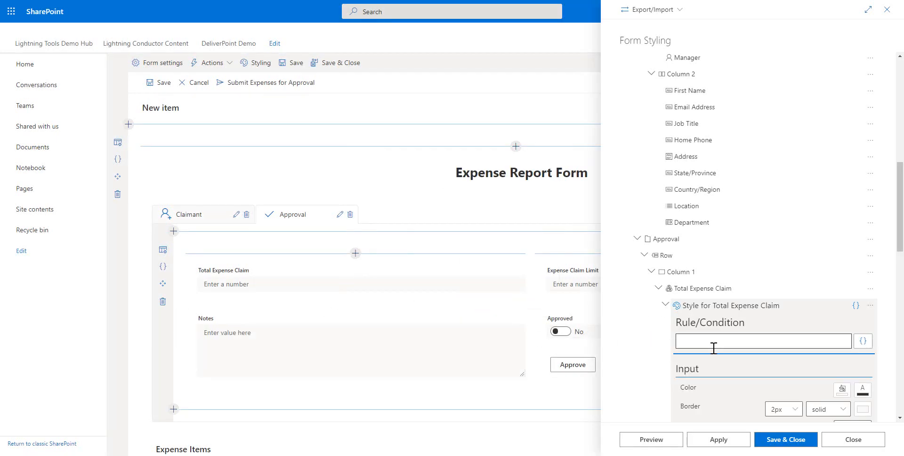
- Set the style's rule to [[TotalExpenseClaim]]>[[Expense_x0020_Claim_x0020_Limit]] and save the expression
left_click(863, 340)
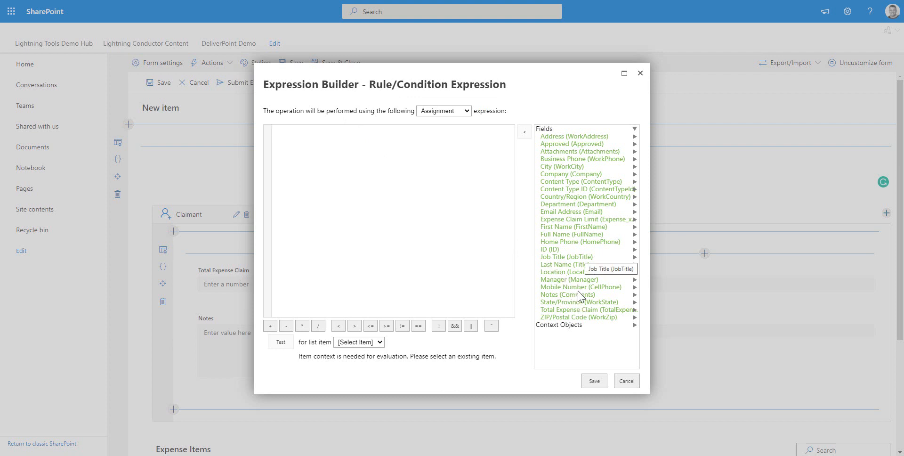
double_click(584, 309)
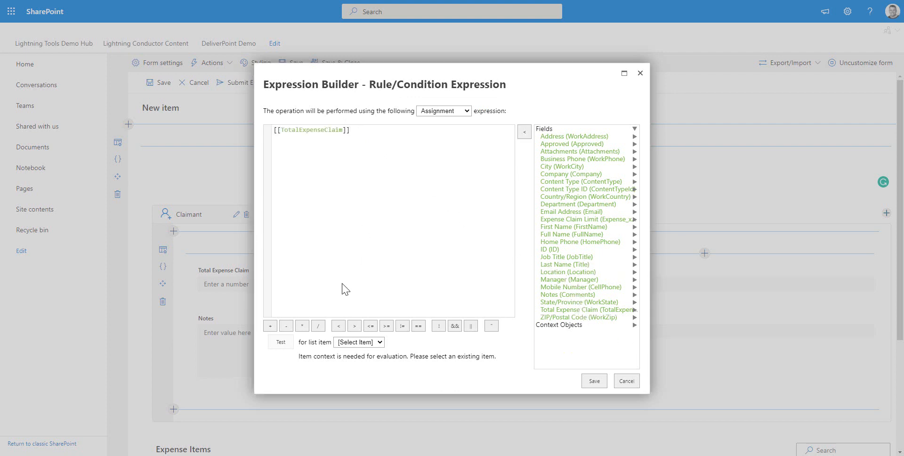
left_click(354, 326)
left_click(571, 219)
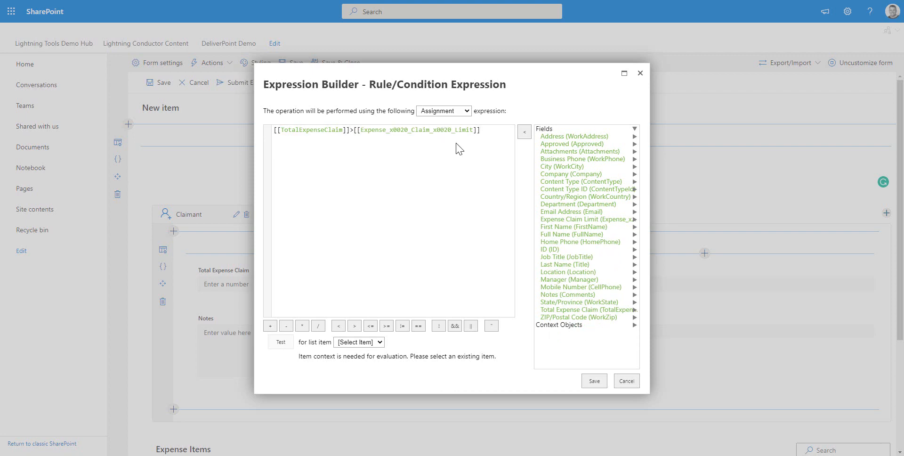
left_click(598, 383)
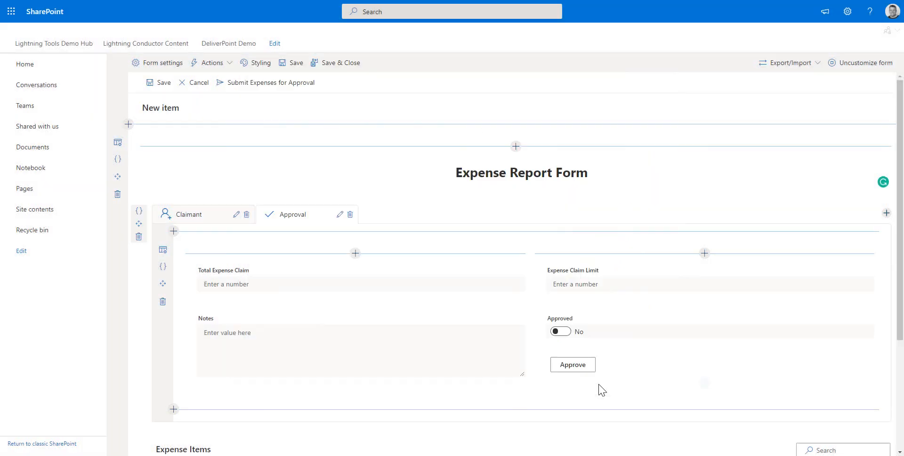
- Set the style's input border width to 4px and its input text color to red, #e91919
scroll(737, 319, "down", 5)
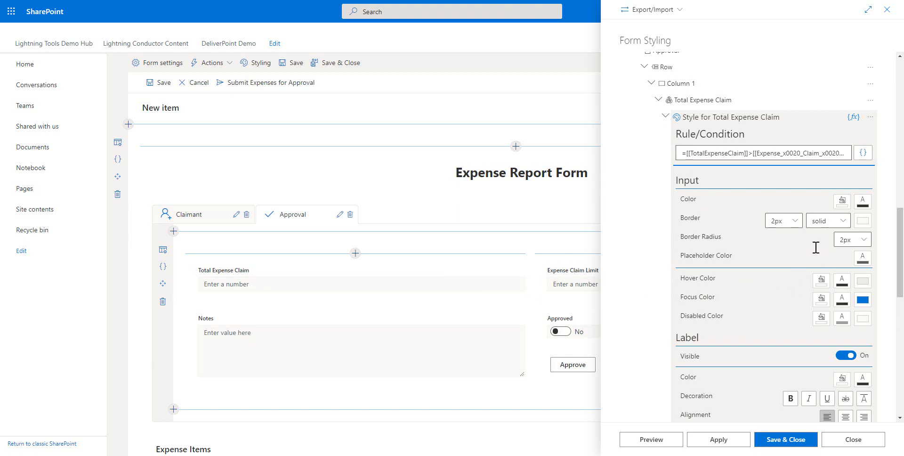
left_click(794, 225)
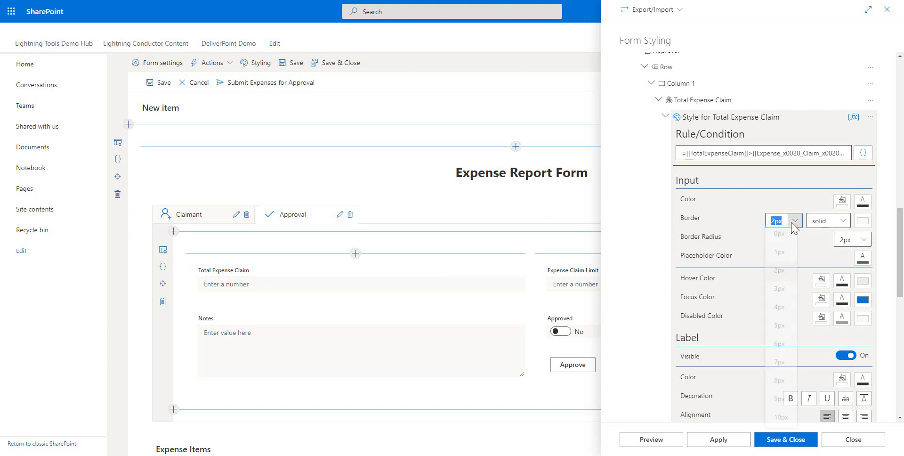
left_click(791, 314)
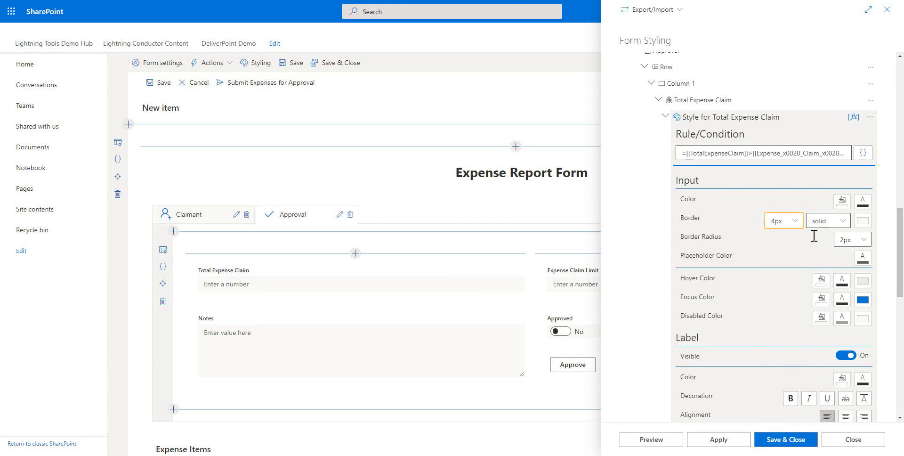
left_click(863, 202)
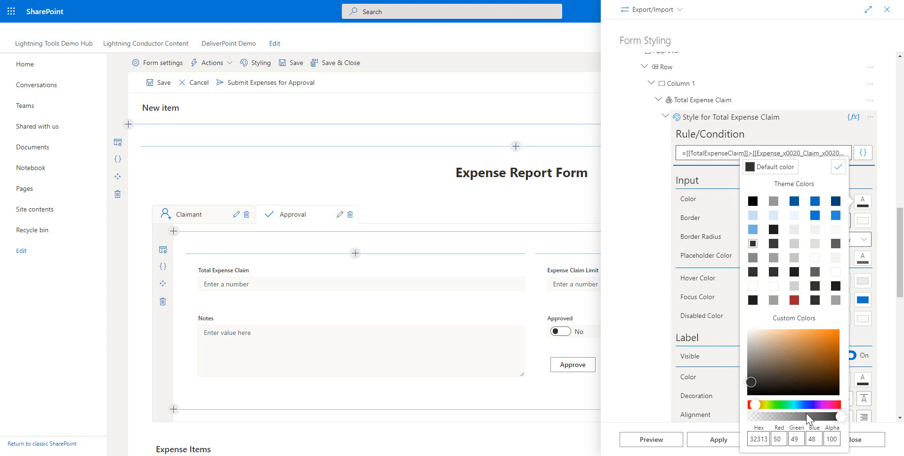
left_click_drag(759, 408, 749, 406)
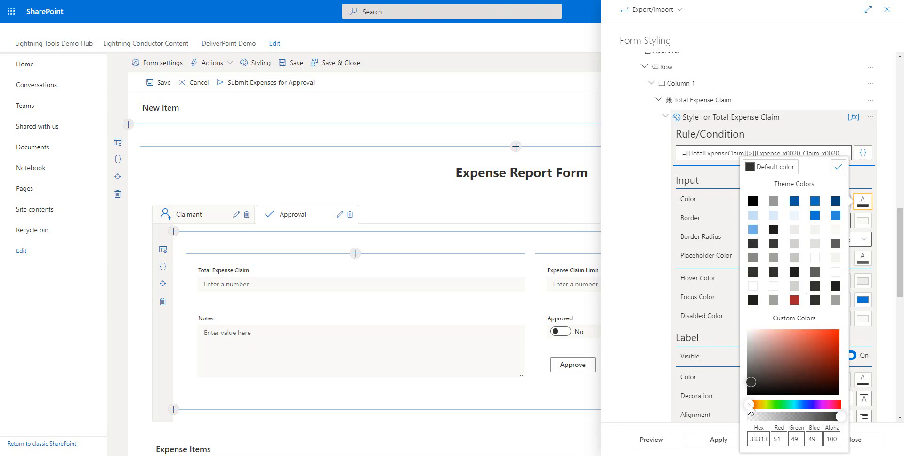
left_click(830, 336)
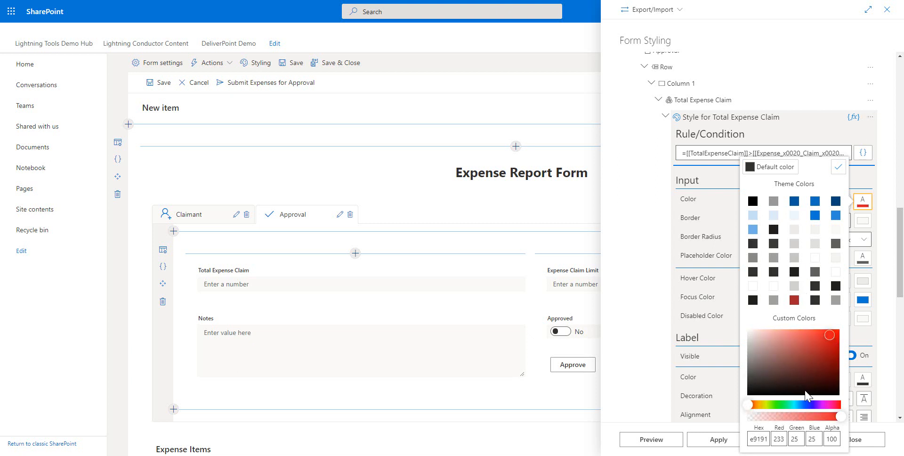
- Set the style's label text color to red, #d71919, and bring up the style's CSS code
left_click_drag(900, 284, 900, 325)
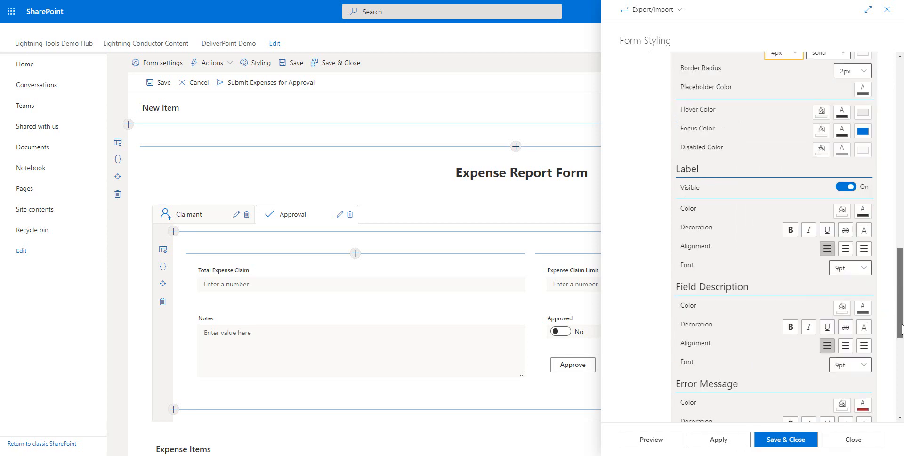
left_click(862, 210)
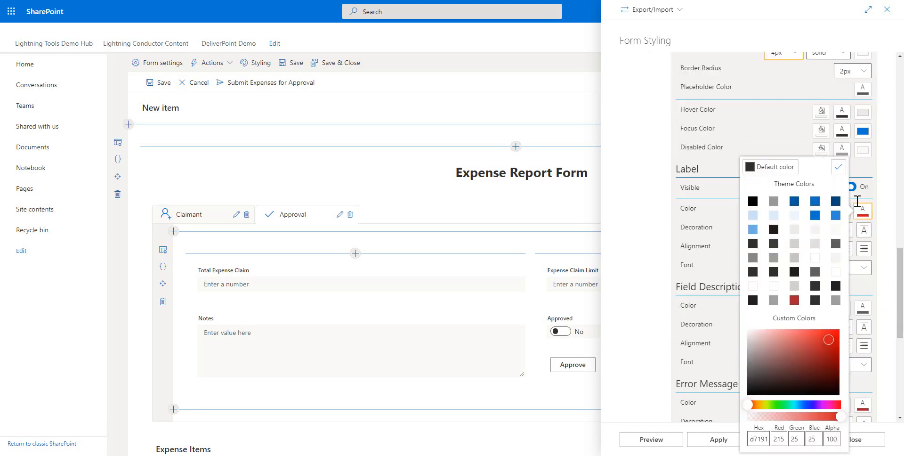
left_click(838, 167)
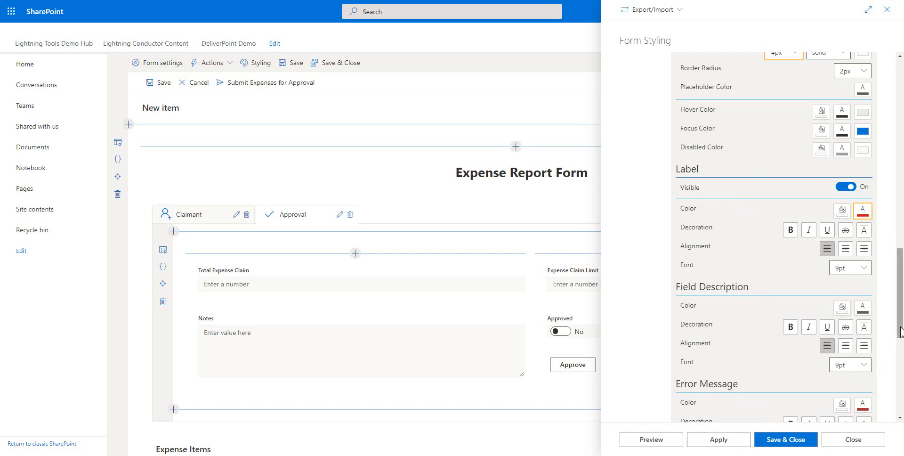
left_click_drag(901, 332, 900, 408)
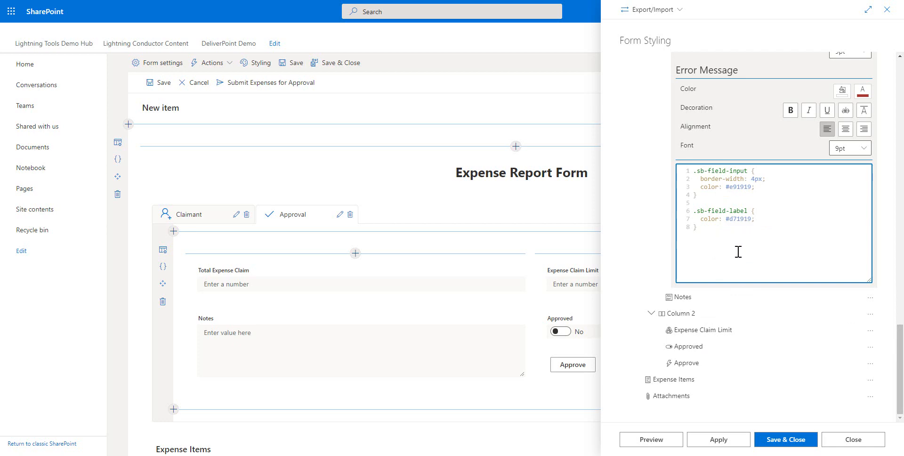
- Add a style from scratch for the Approval tab, named Style for Approval
scroll(740, 256, "up", 7)
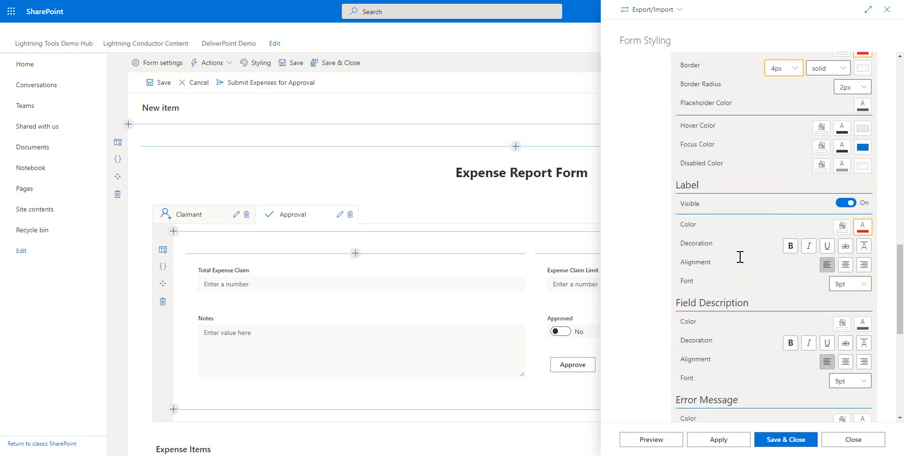
scroll(742, 257, "up", 2)
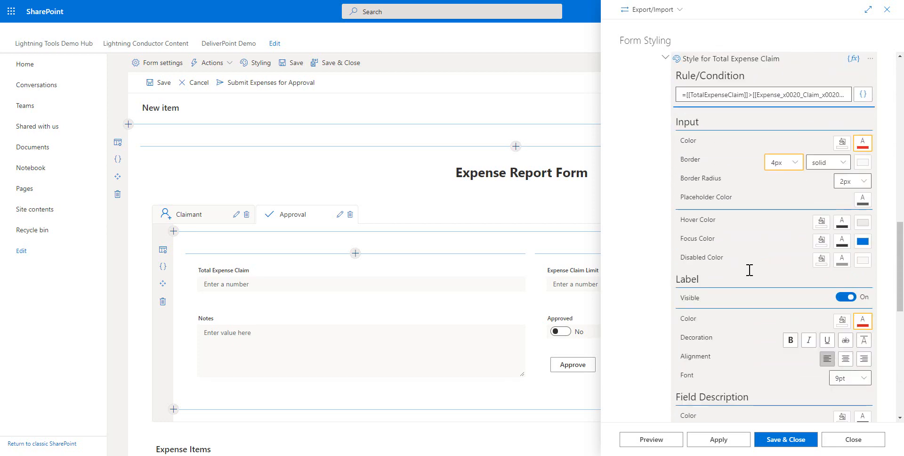
scroll(676, 242, "up", 3)
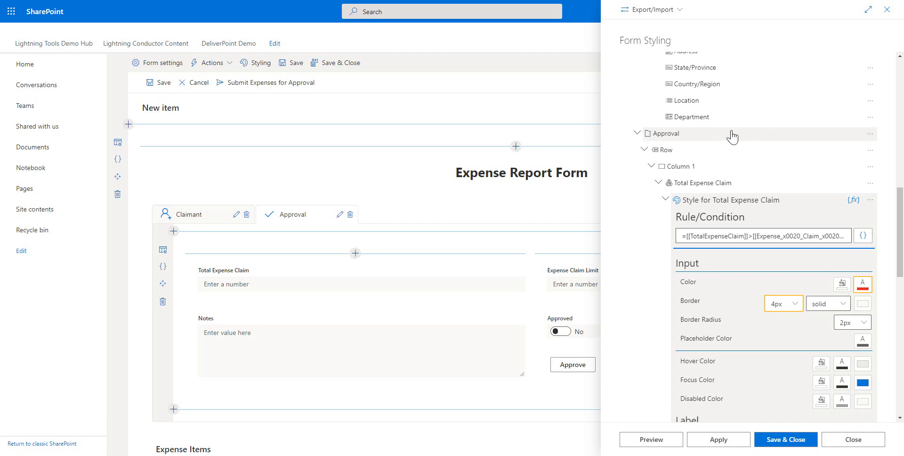
left_click(870, 134)
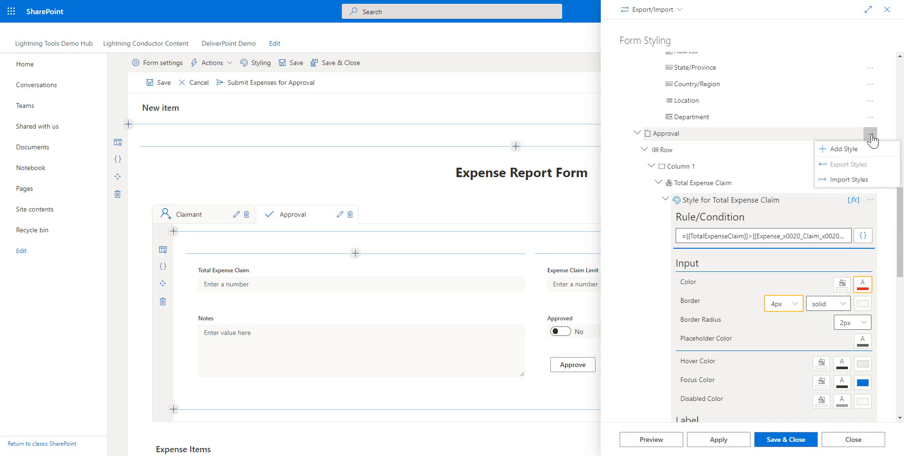
left_click(853, 149)
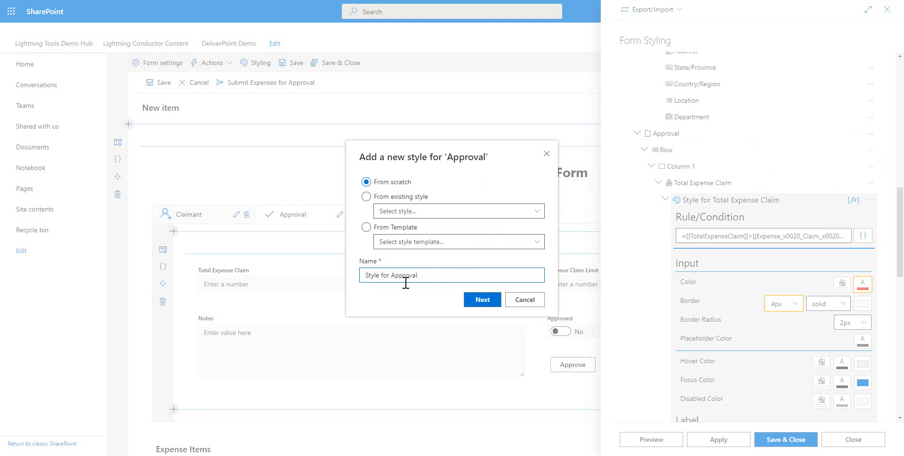
left_click(481, 300)
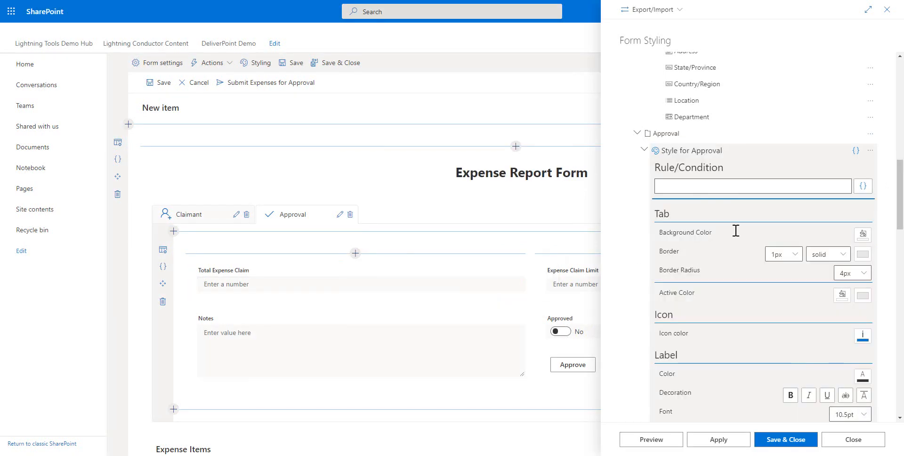
- Set the Approval tab style's rule to [[TotalExpenseClaim]]>[[Expense_x0020_Claim_x0020_Limit]] and save the expression
left_click(863, 186)
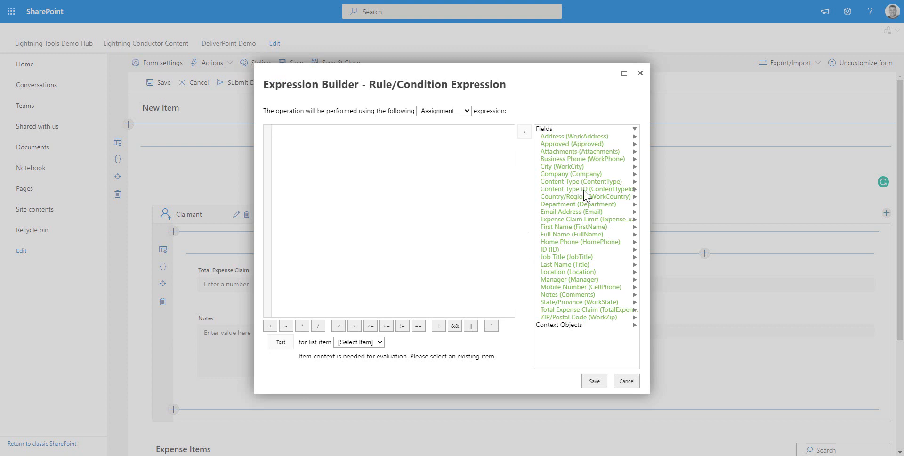
double_click(584, 310)
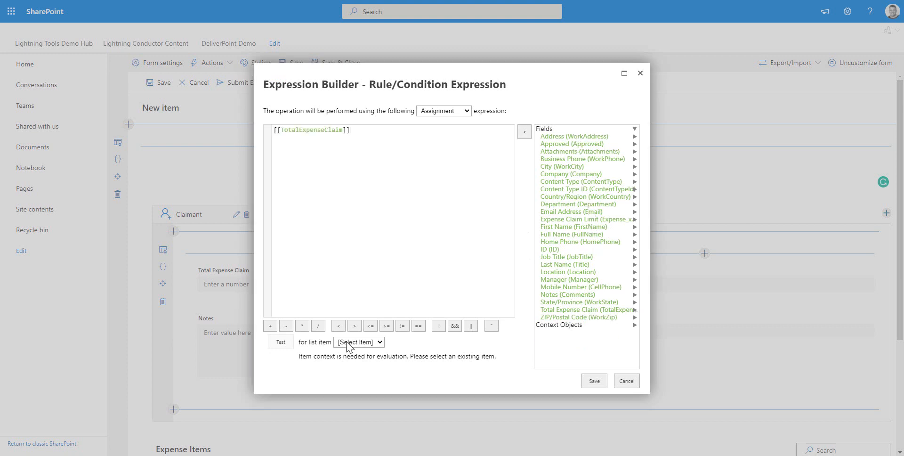
left_click(354, 326)
double_click(572, 219)
left_click(594, 382)
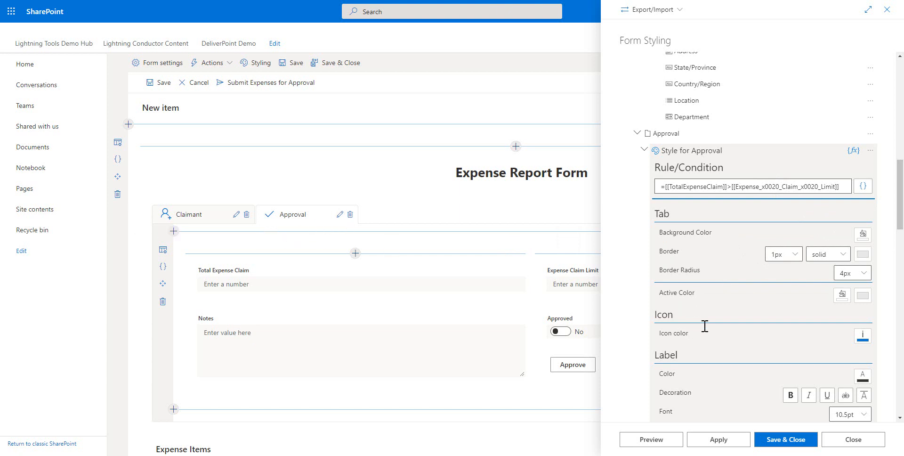
- Set the Approval tab style's icon color to dark red (RGB 168, 0, 0), then save and close the styling and the form
left_click(862, 336)
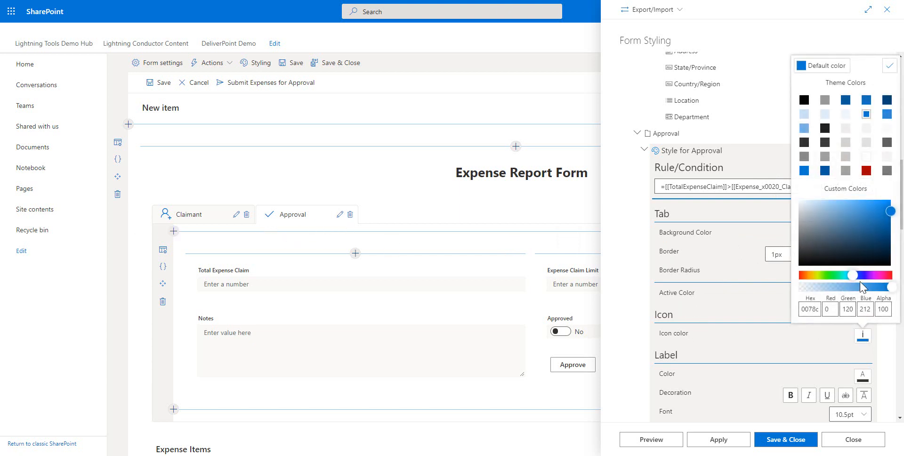
left_click(866, 171)
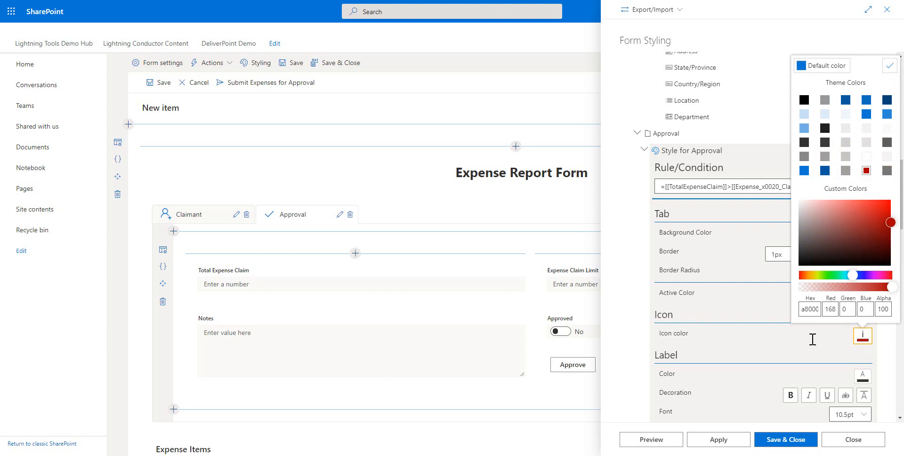
left_click(889, 66)
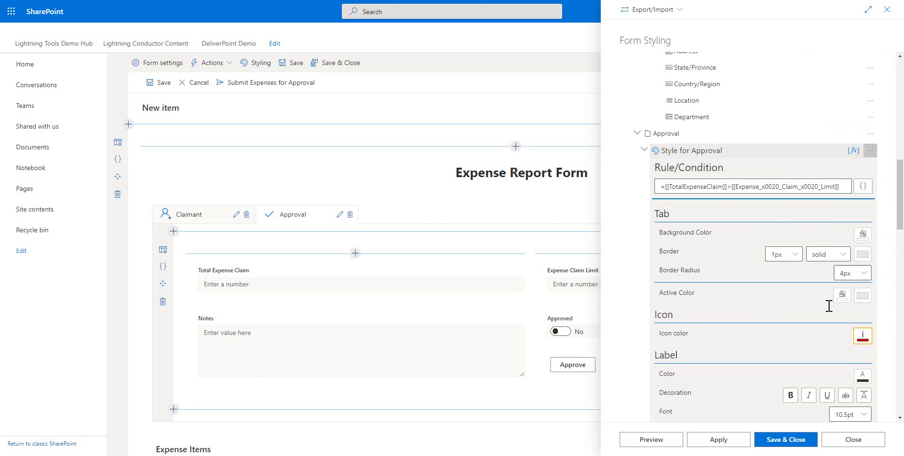
left_click(784, 445)
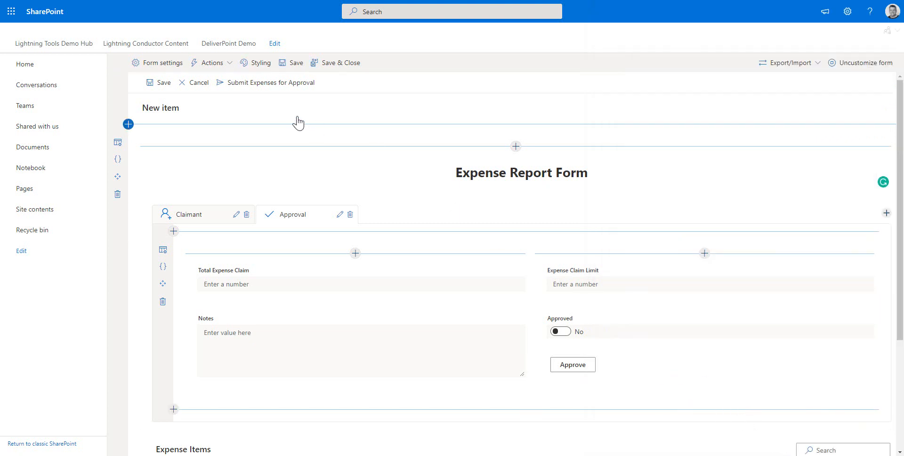
left_click(342, 69)
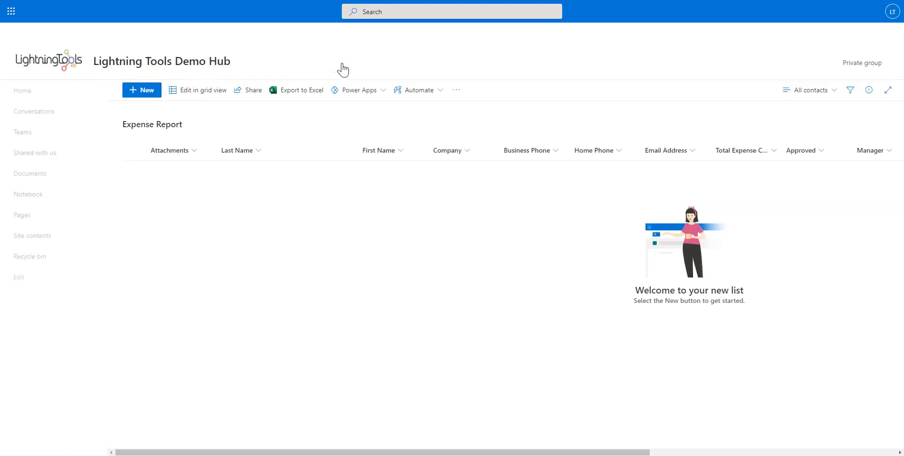
- Create a new Expense Report item and fill in the claimant's last name, first name and e-mail address
left_click(140, 91)
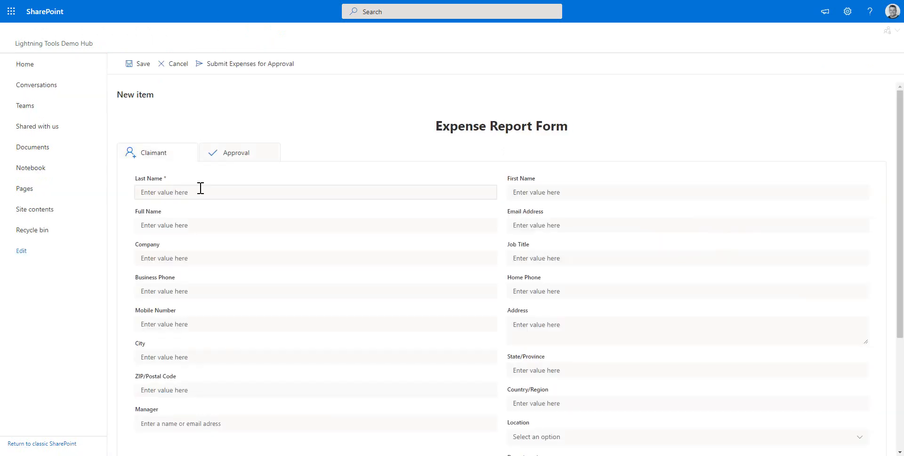
left_click(201, 188)
type("Lonsdal")
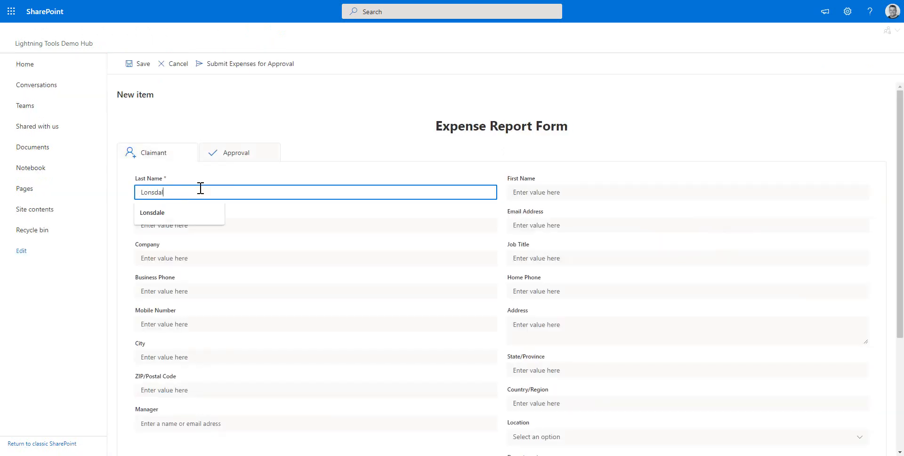
type("e")
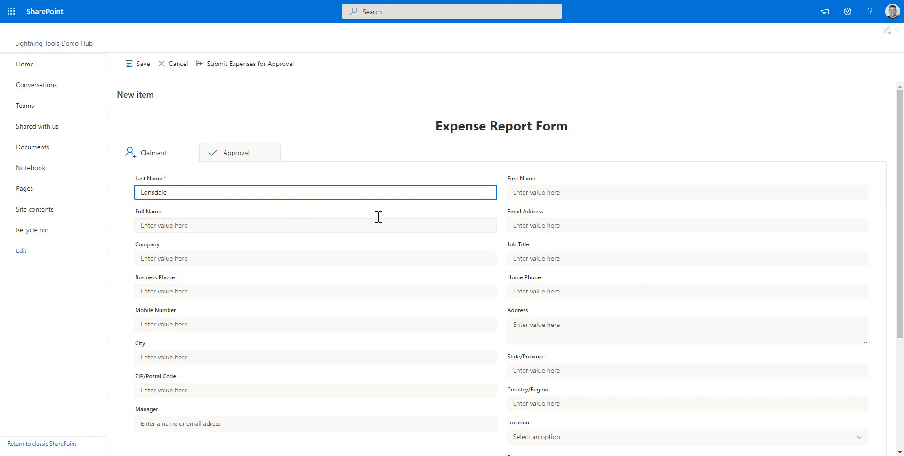
left_click(530, 190)
type("Brett")
key("Tab")
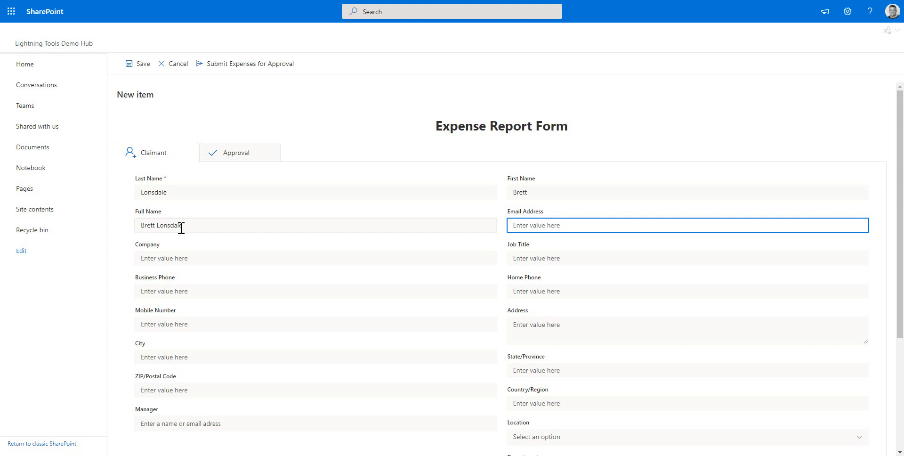
type("lt")
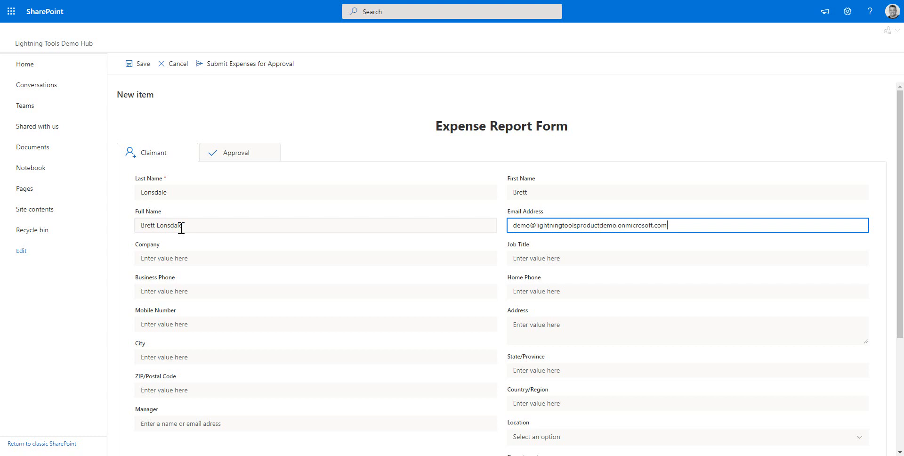
- Enter Lightning Tools as the claimant's company and select Demo User6 as the manager
left_click(303, 258)
type("Lightning Tools")
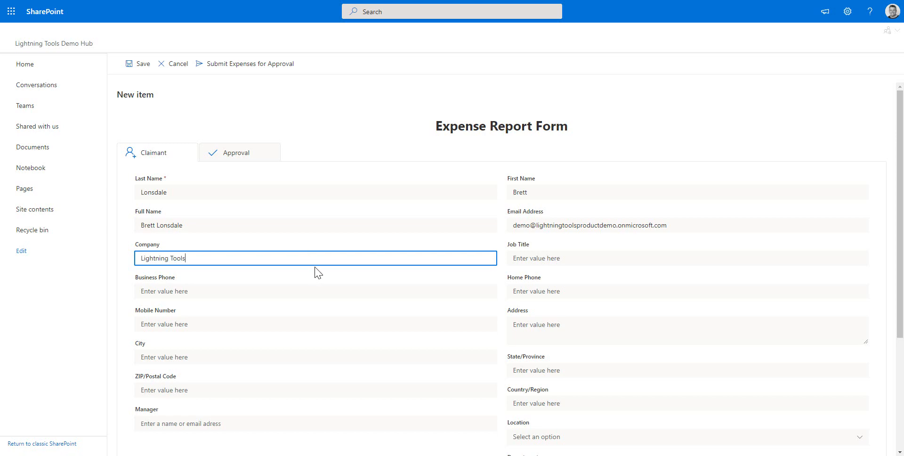
scroll(415, 330, "down", 2)
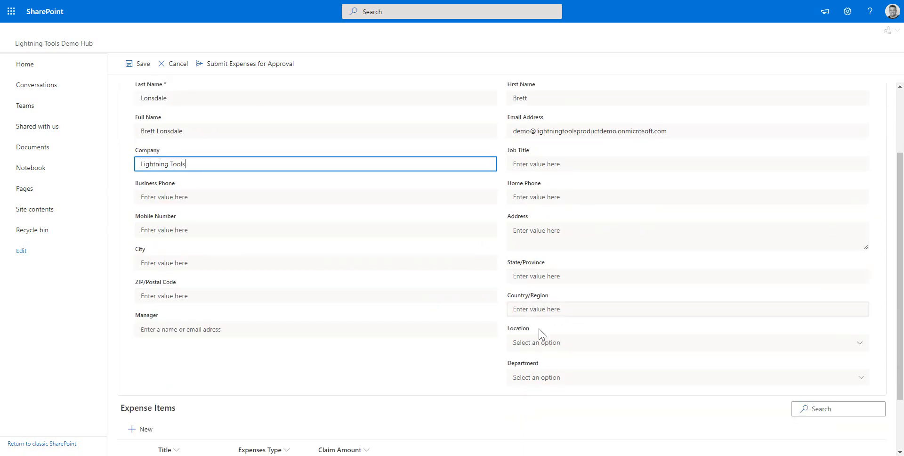
left_click(210, 329)
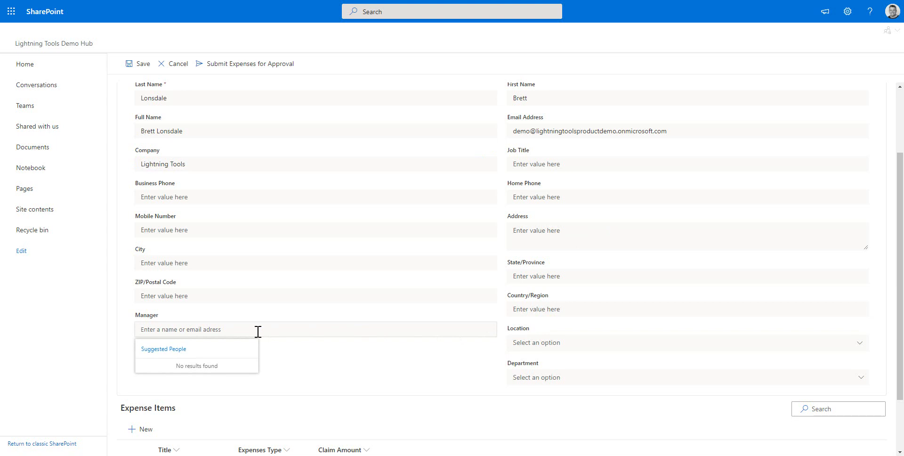
type("demo user10")
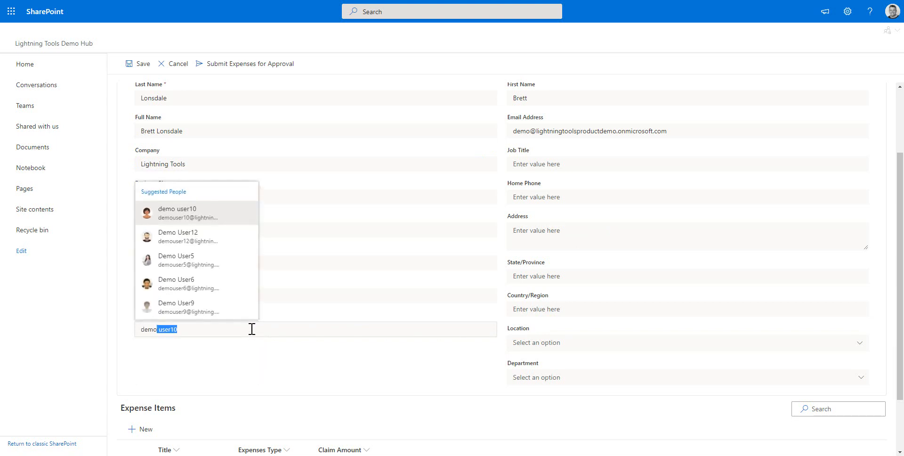
left_click(198, 284)
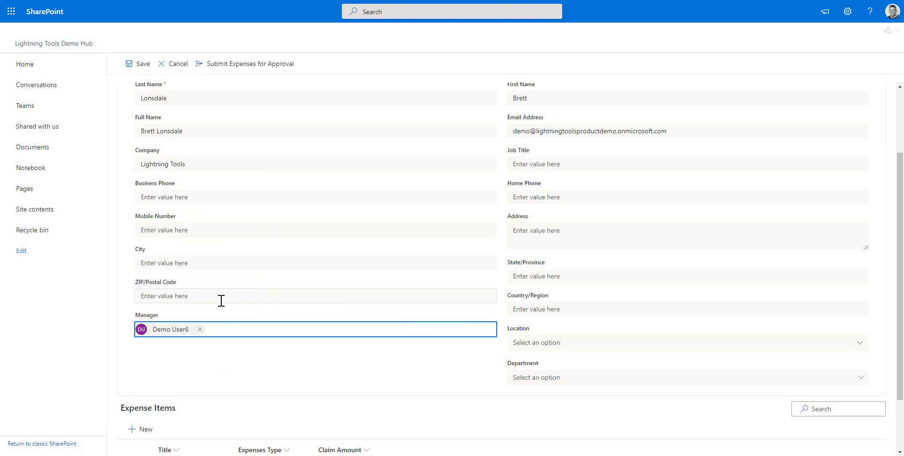
left_click(246, 365)
- Add and save an expense item titled Trip to Vegas with type Travel and a claim amount of 1000
scroll(248, 365, "down", 2)
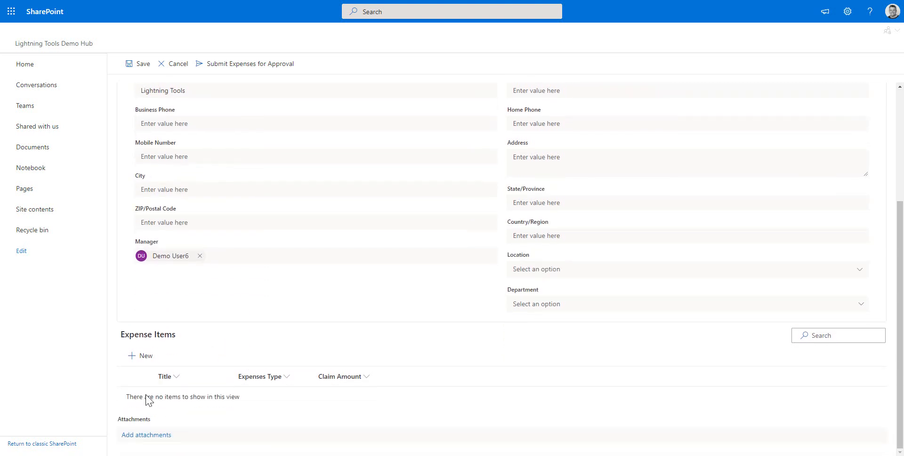
left_click(147, 357)
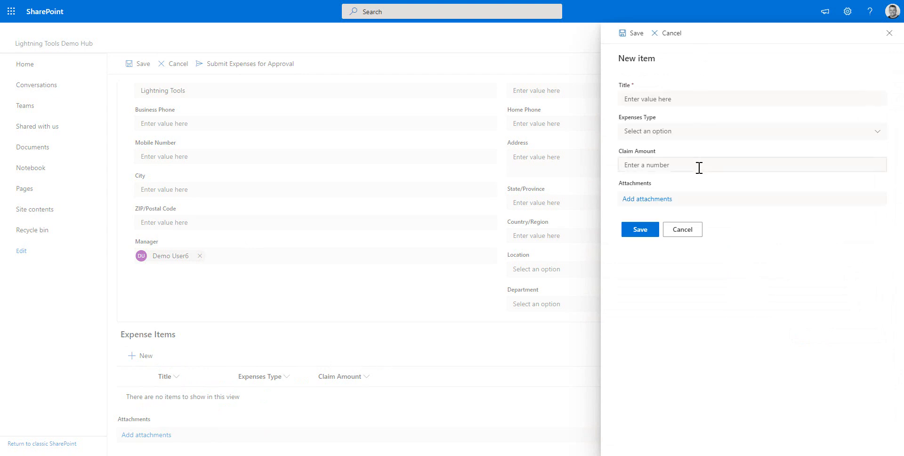
left_click(741, 97)
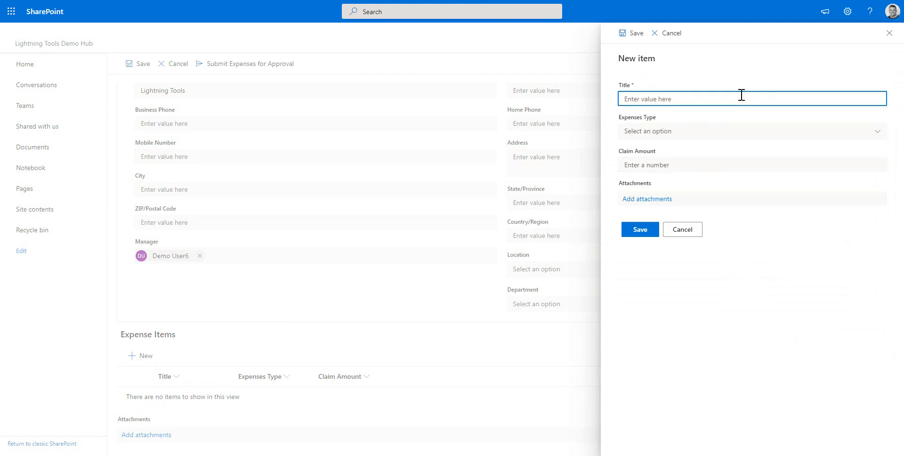
type("Trip to Vegas")
left_click(685, 134)
left_click(671, 162)
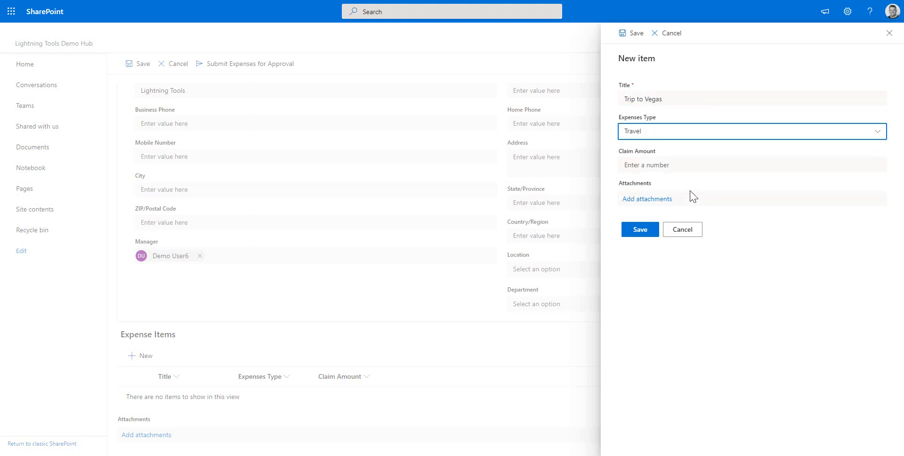
left_click(665, 168)
type("1000")
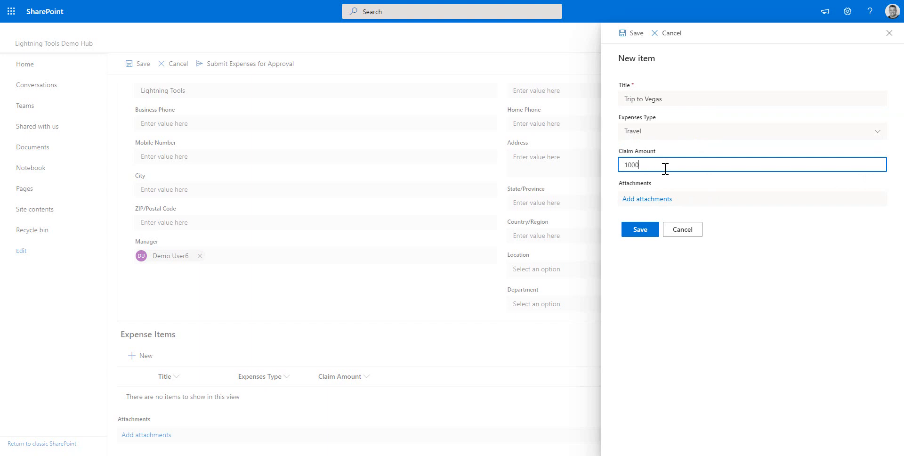
left_click(651, 228)
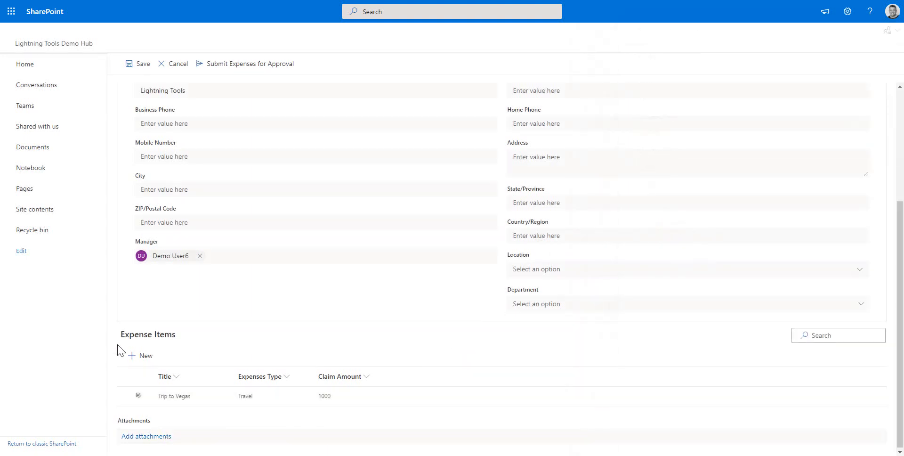
- Add and save an expense item titled Meal in Vegas with type Food and a claim amount of 200
left_click(140, 356)
left_click(675, 97)
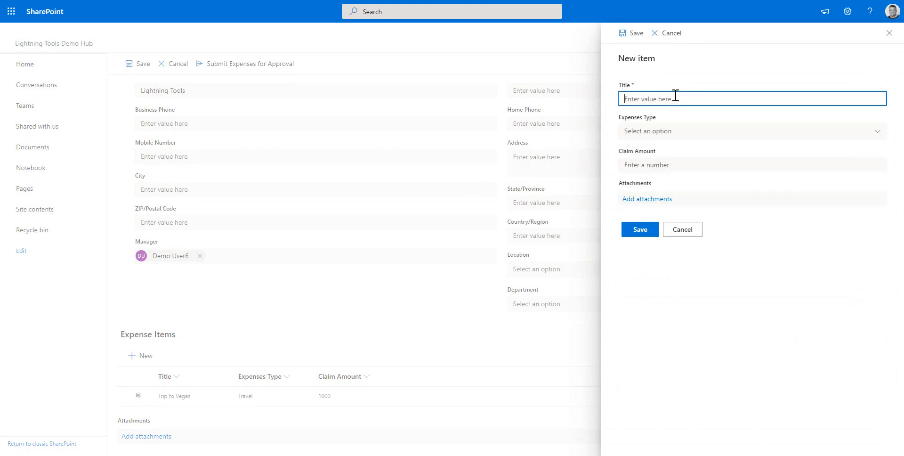
type("Meal in Vegas")
left_click(689, 130)
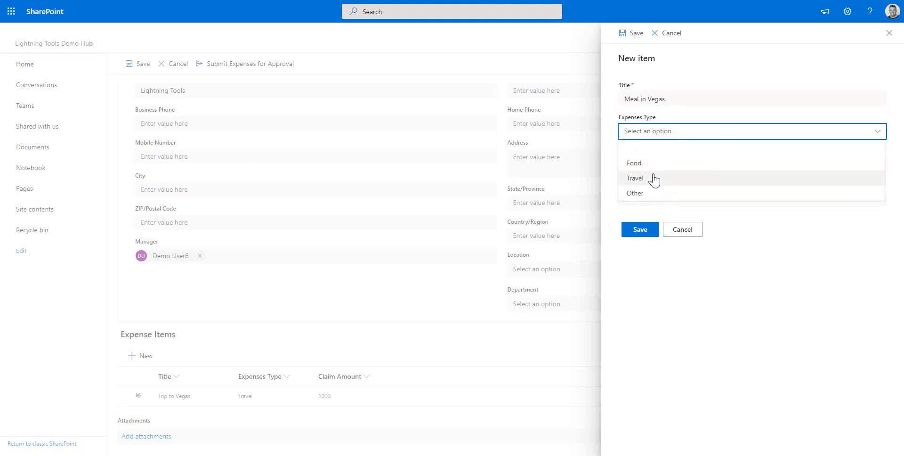
left_click(655, 164)
left_click(654, 164)
type("200")
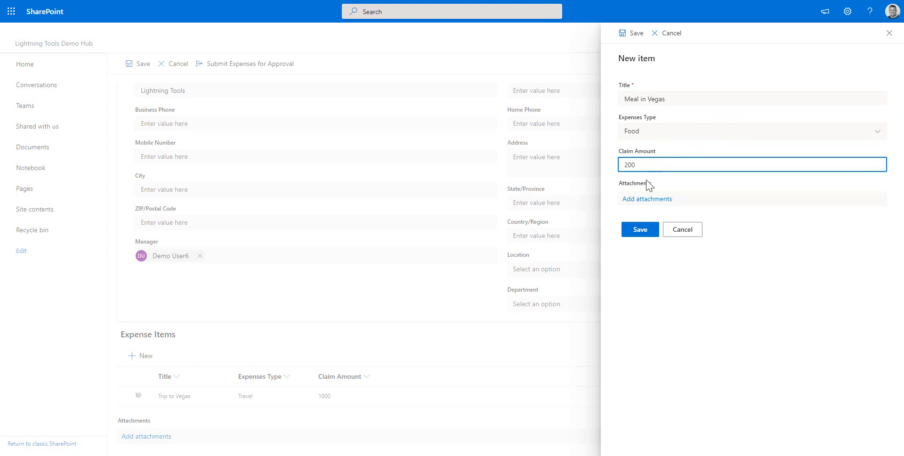
left_click(633, 233)
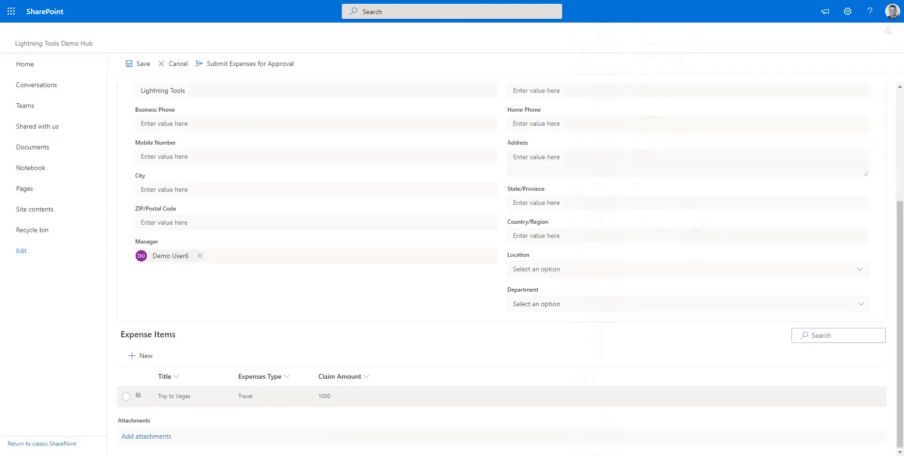
- Add and save an expense item titled Taxi with type Travel and a claim amount of 200
left_click(141, 359)
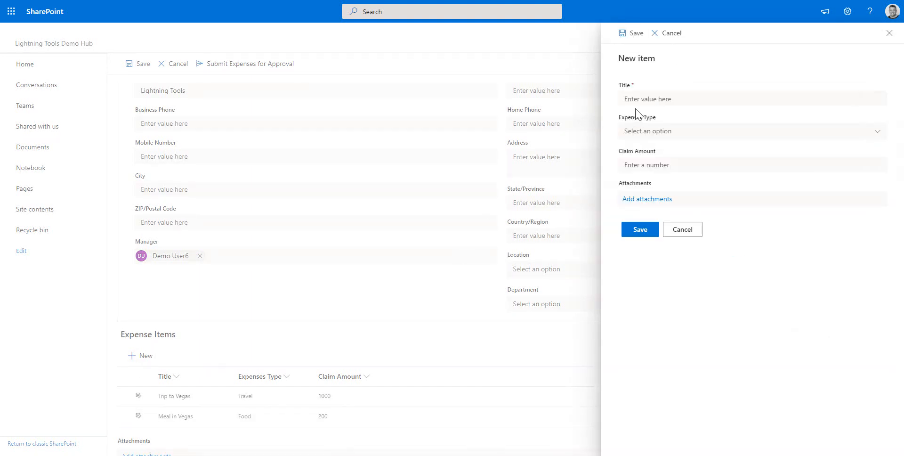
left_click(654, 99)
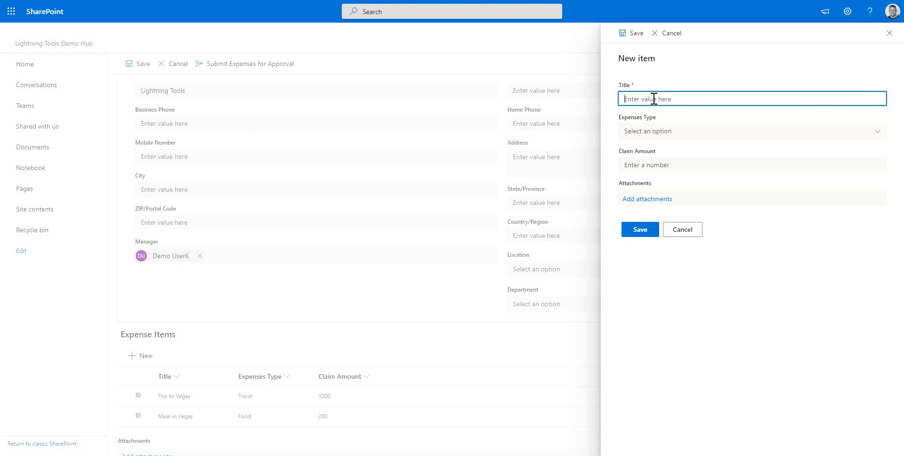
type("Taxi")
left_click(669, 130)
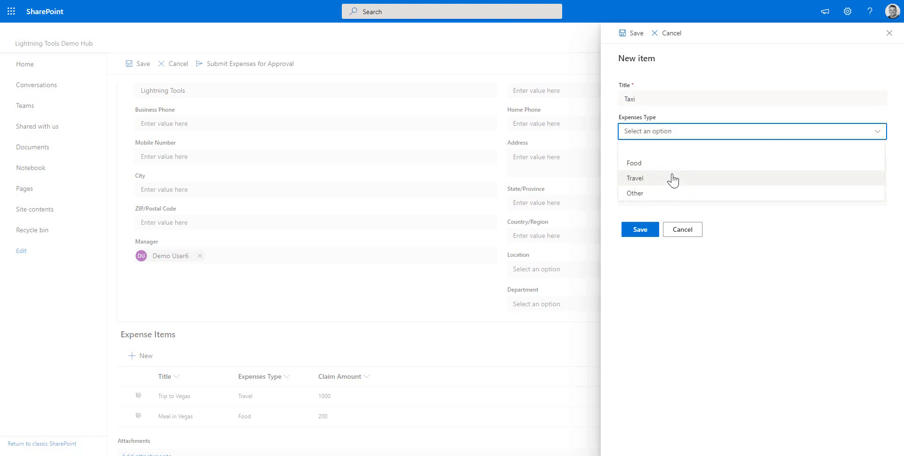
left_click(670, 179)
left_click(662, 166)
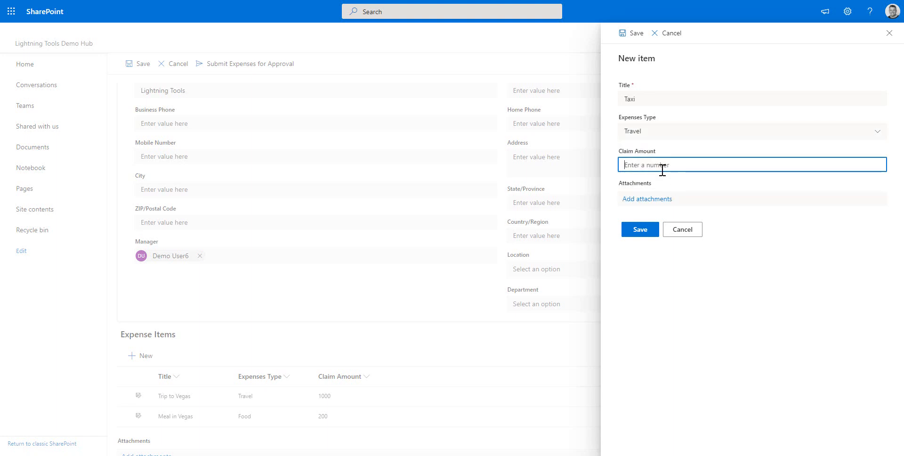
type("200")
left_click(639, 231)
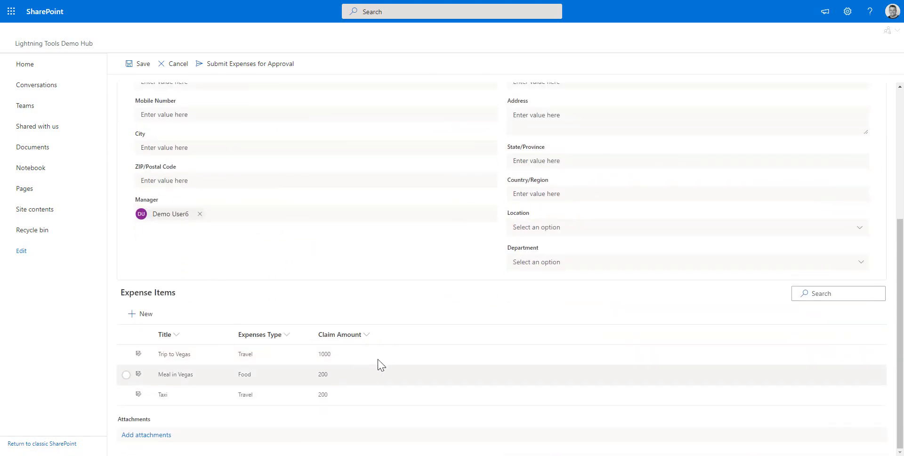
- Set the Expense Claim Limit to 2000 in the form's Approval section
scroll(329, 282, "up", 5)
left_click(257, 158)
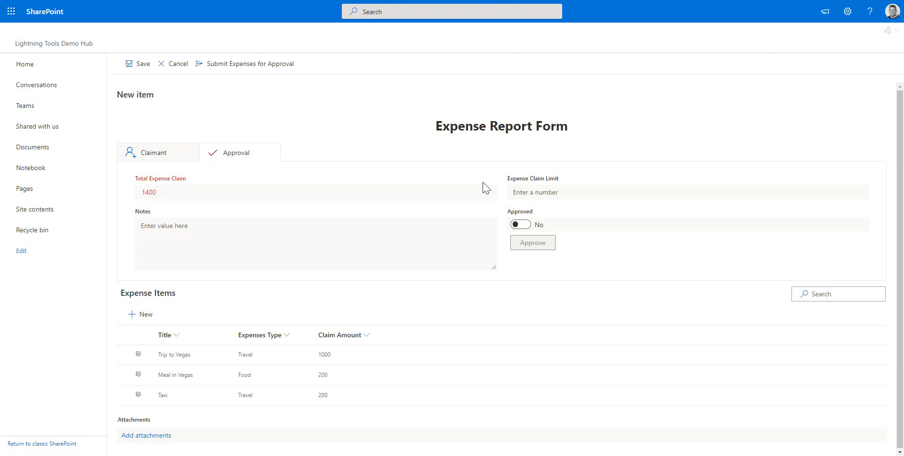
left_click(545, 197)
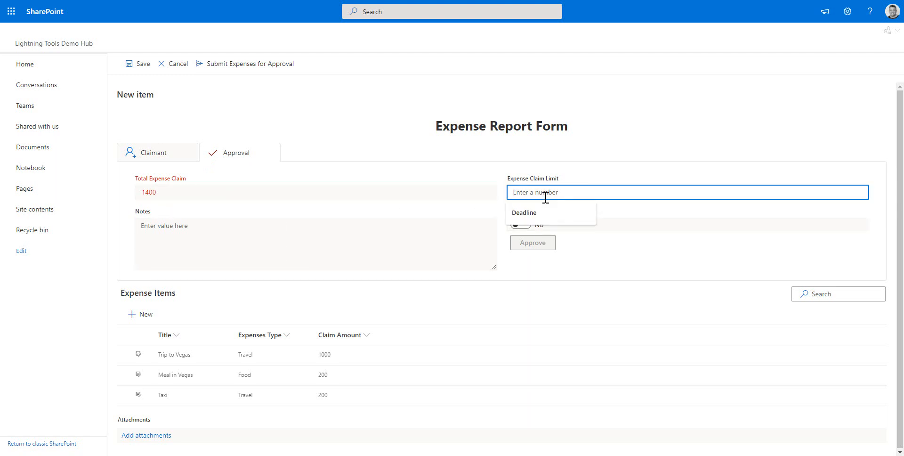
type("2000")
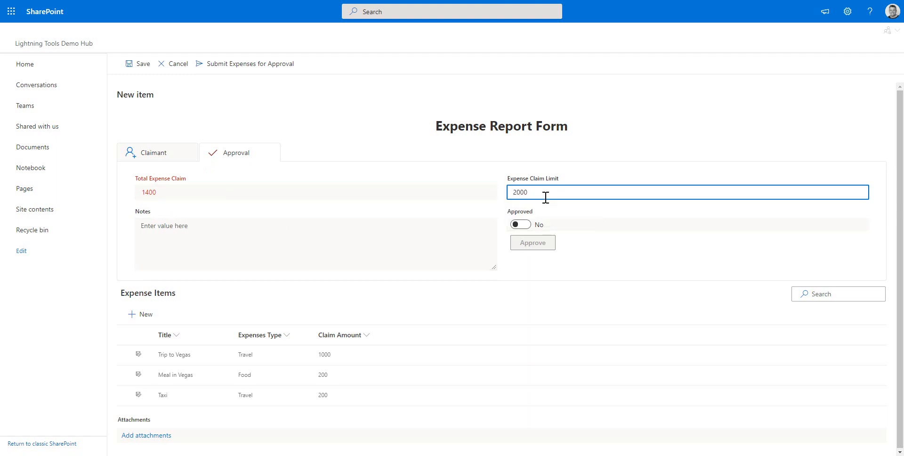
left_click(600, 261)
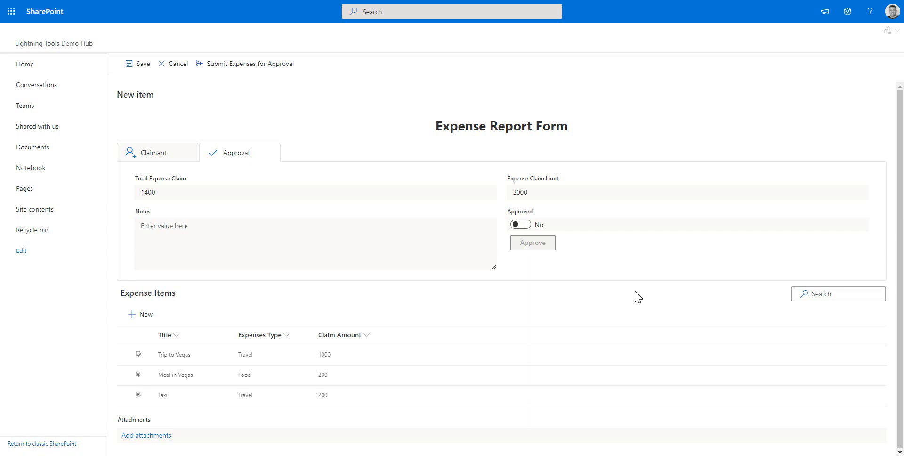
- Replace the claimant's manager with Lightning Tools and run the Approve action for the claim
left_click(178, 160)
scroll(245, 320, "down", 2)
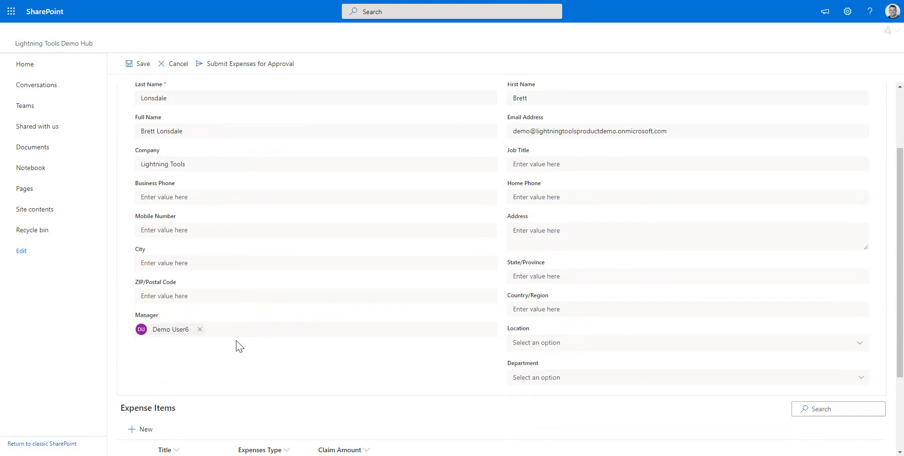
left_click(197, 330)
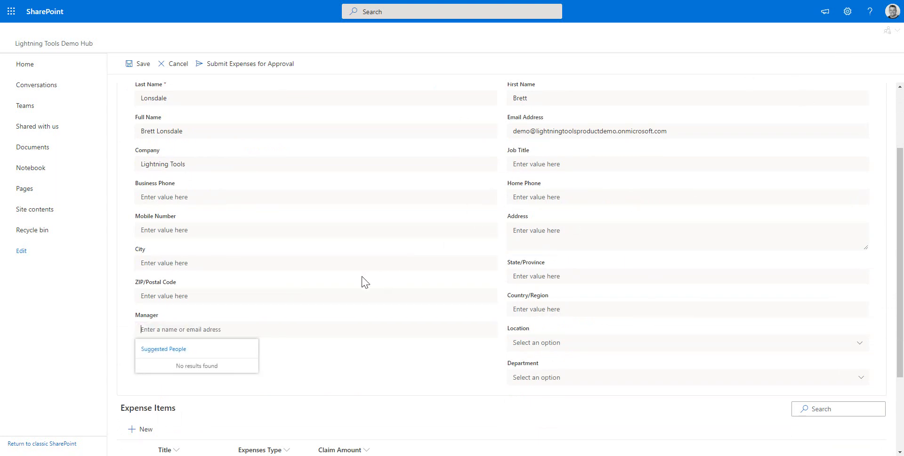
type("ligh")
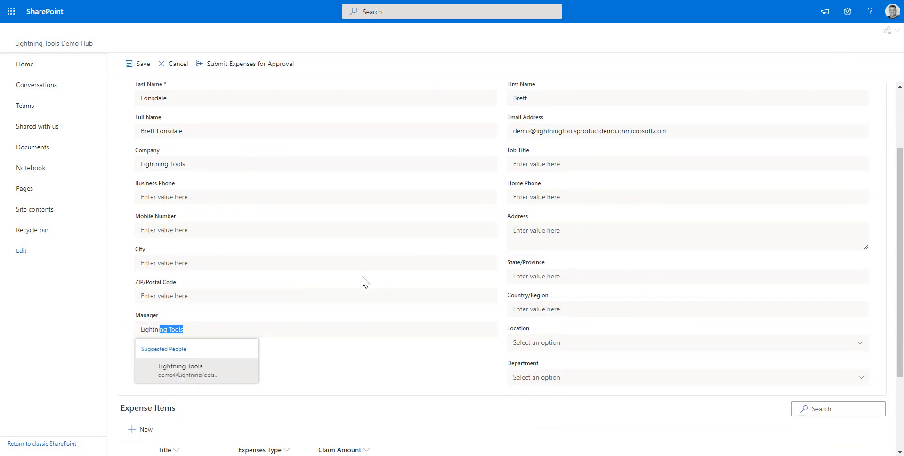
left_click(216, 377)
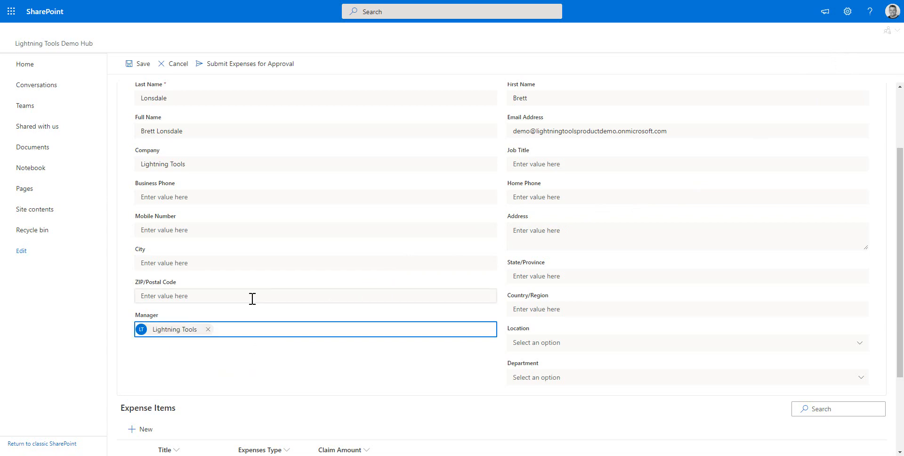
scroll(249, 294, "up", 3)
left_click(229, 157)
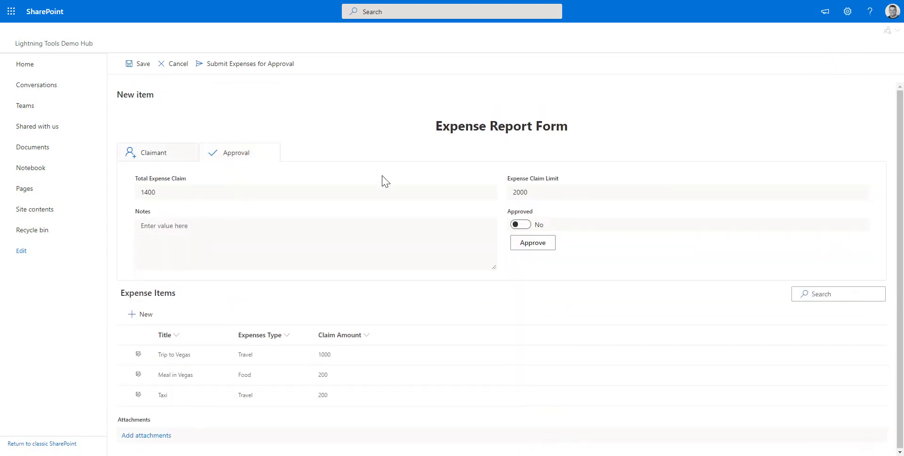
left_click(532, 244)
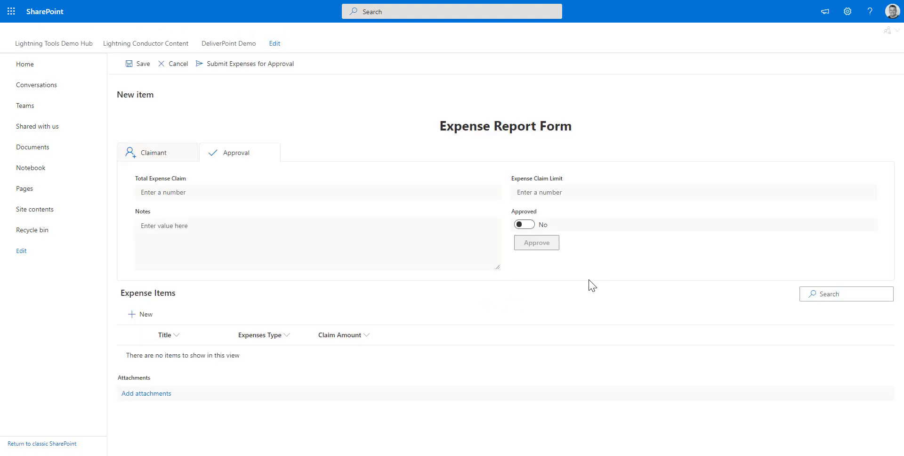
- Select Castleford as the location in the blank expense report and inspect the selectable Department options
left_click(177, 159)
scroll(329, 297, "down", 3)
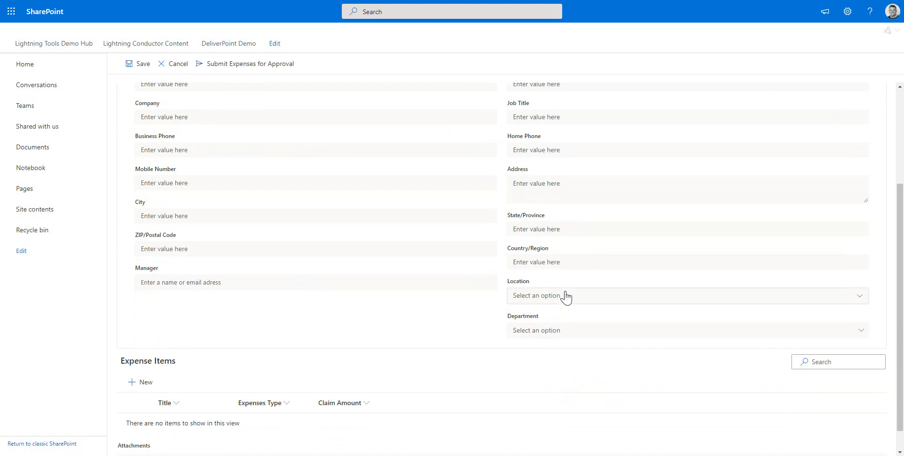
left_click(629, 302)
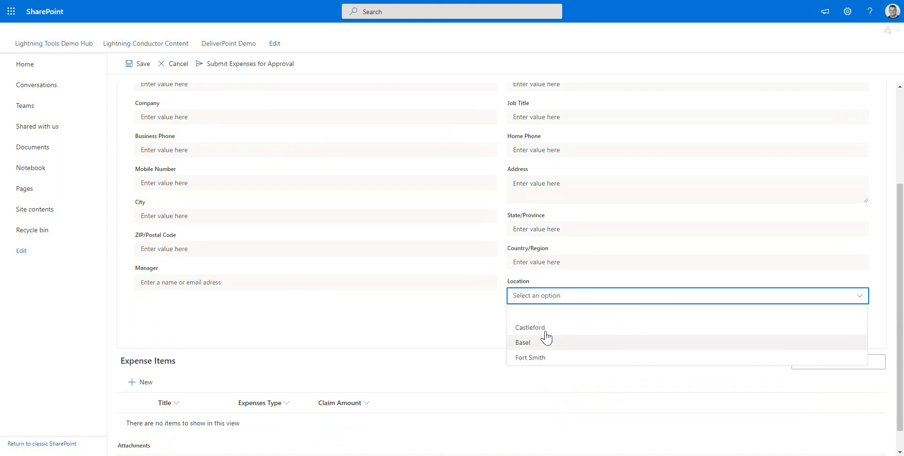
left_click(530, 329)
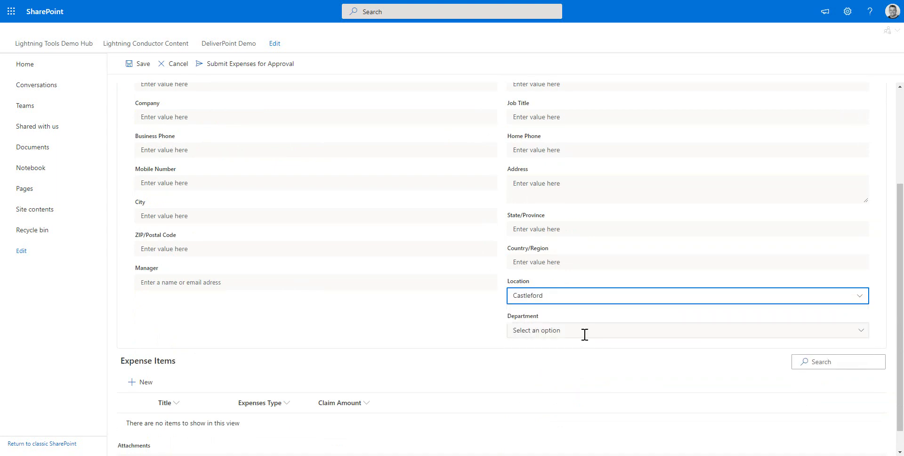
left_click(583, 330)
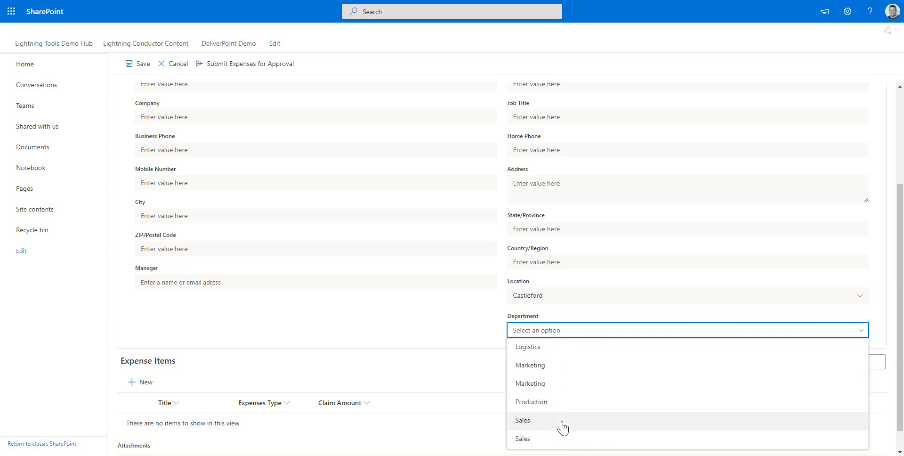
left_click(445, 329)
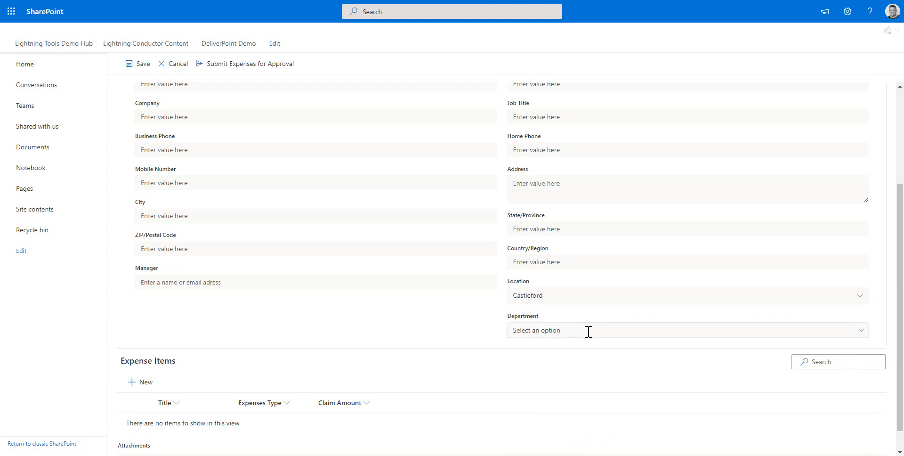
- Open the Location Lookup list from the site contents to review the departments for each location
left_click(38, 216)
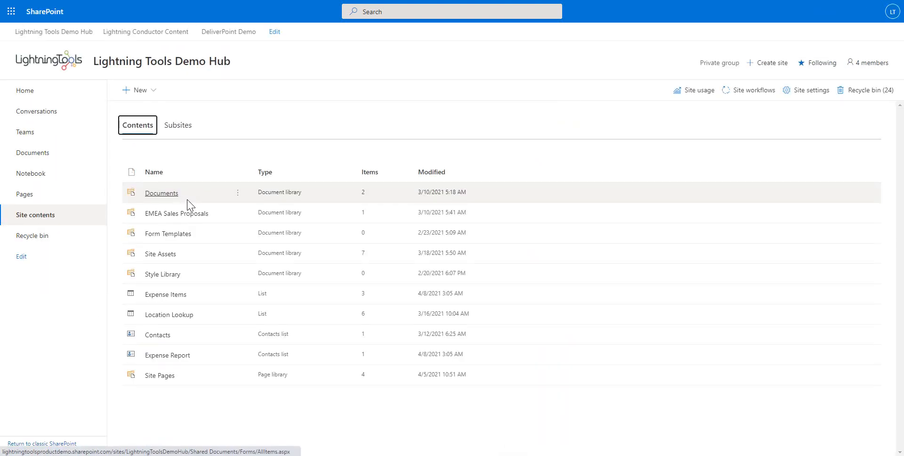
left_click(175, 326)
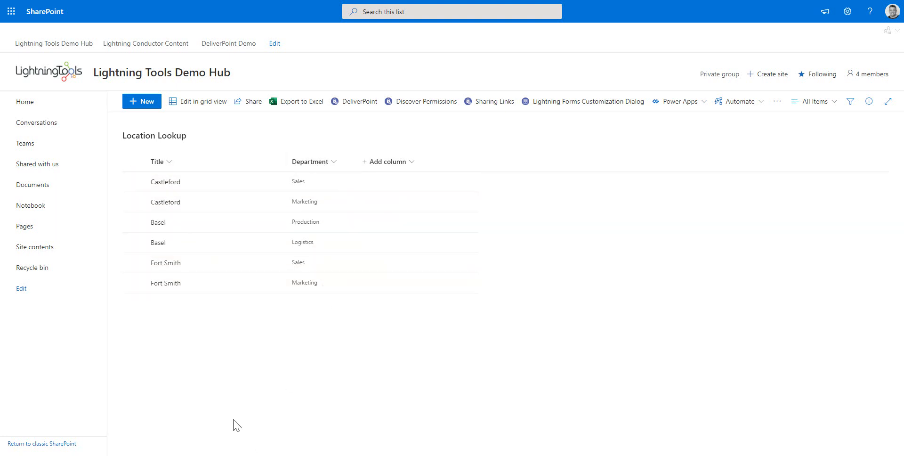
- Return to the Expense Report list and open its NewForm.aspx for customization in Lightning Forms
left_click(50, 253)
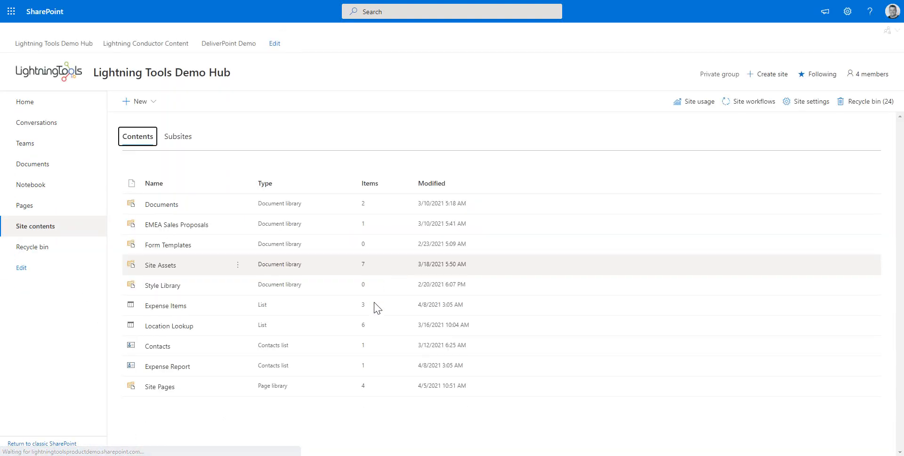
left_click(190, 367)
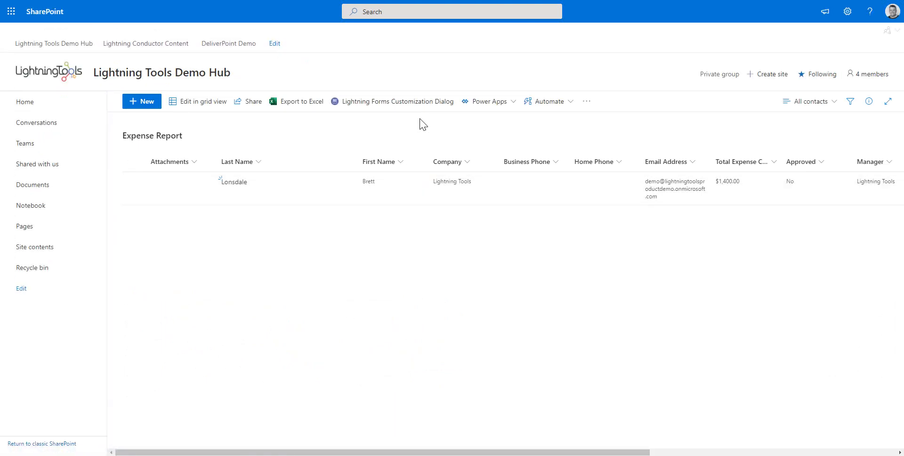
left_click(423, 101)
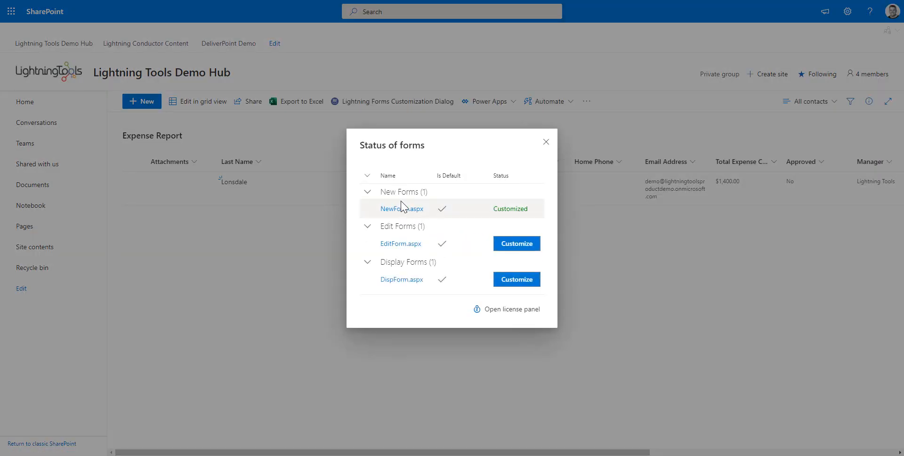
left_click(402, 208)
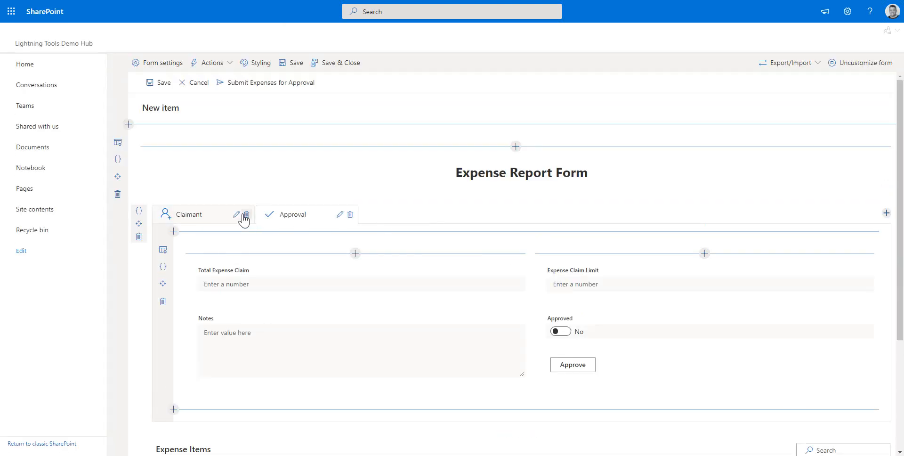
- Add and save a lookup filter on the Claimant section's Department field where Department Title equals the form input Location
left_click(221, 219)
scroll(485, 258, "down", 4)
scroll(487, 261, "down", 4)
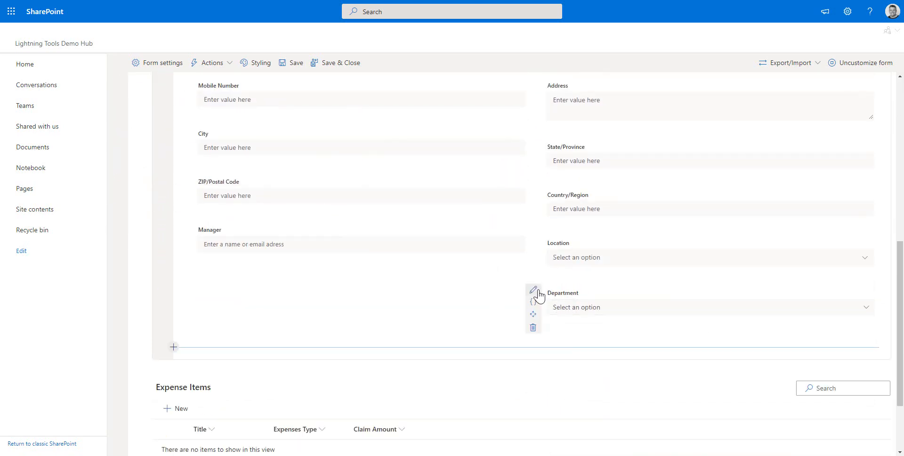
left_click(534, 290)
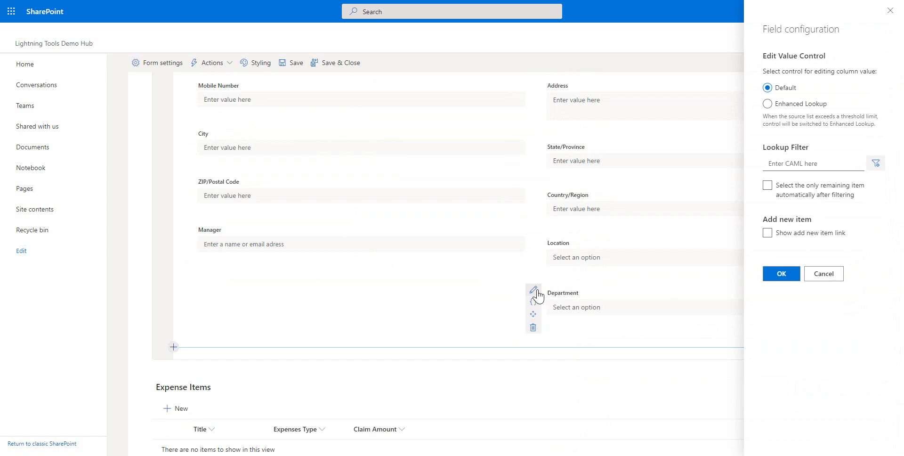
left_click(873, 165)
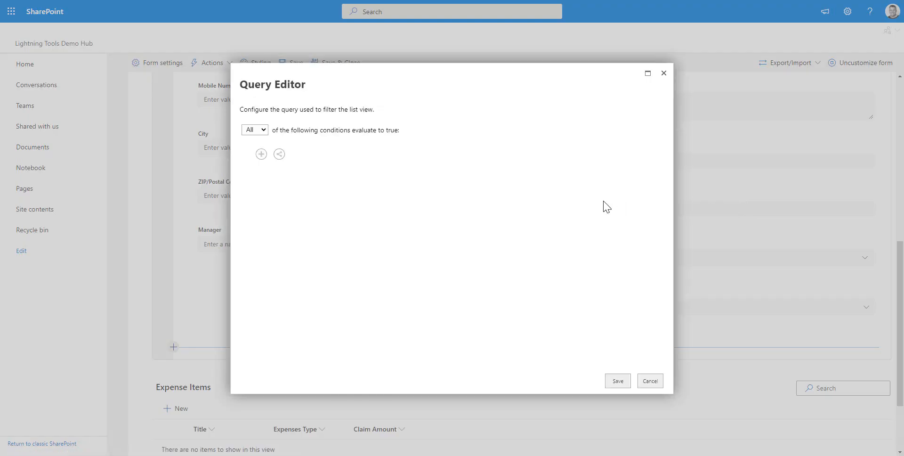
left_click(261, 154)
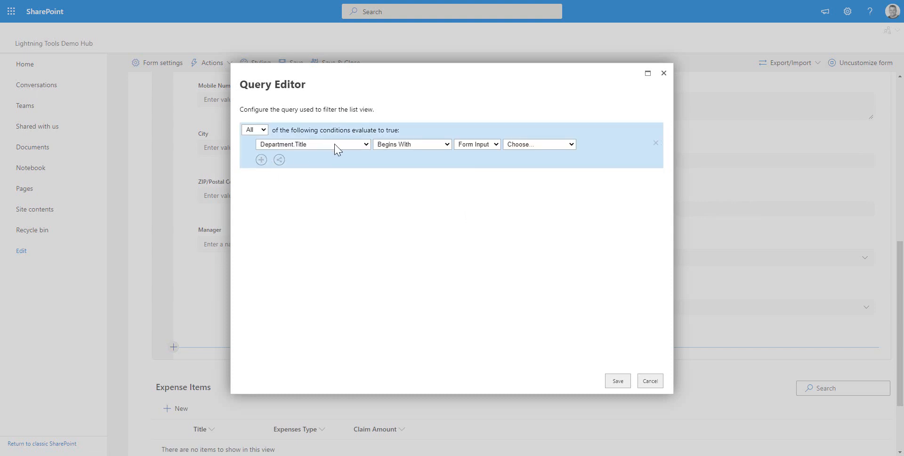
left_click(428, 151)
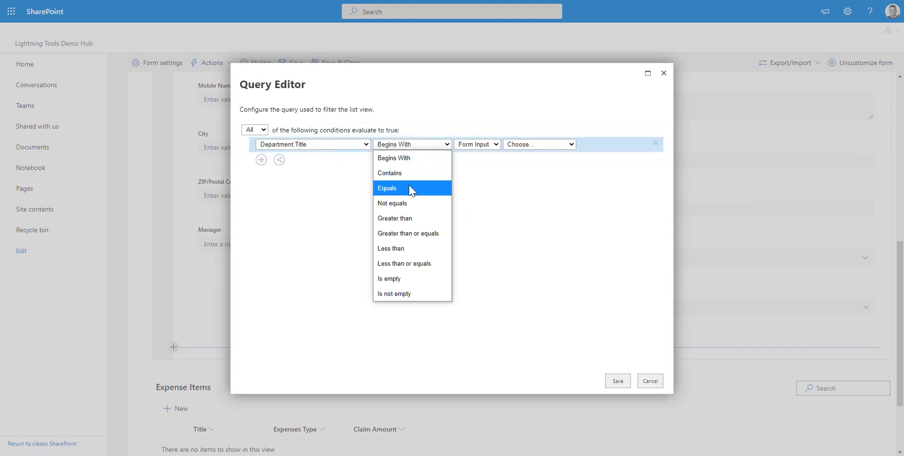
left_click(412, 245)
left_click(534, 151)
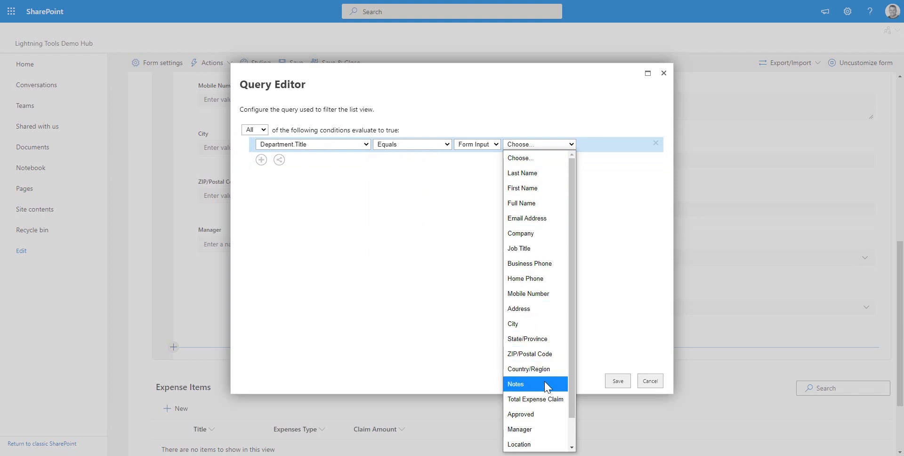
left_click(546, 444)
left_click(617, 380)
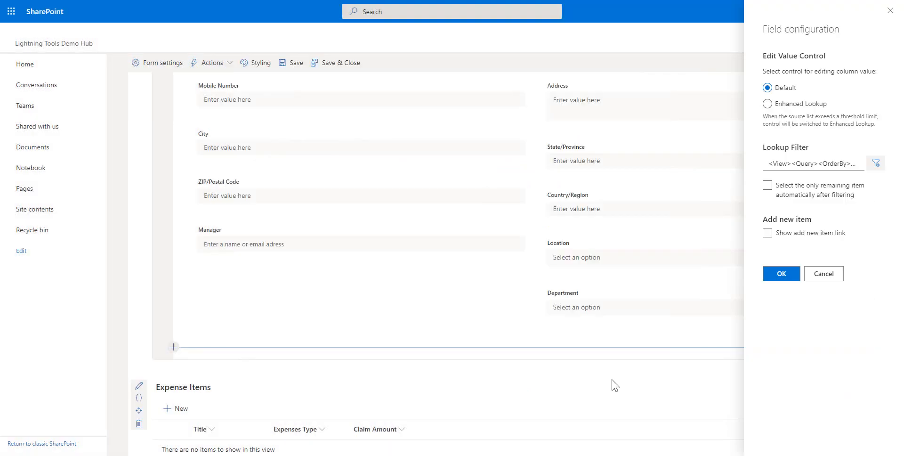
left_click(866, 193)
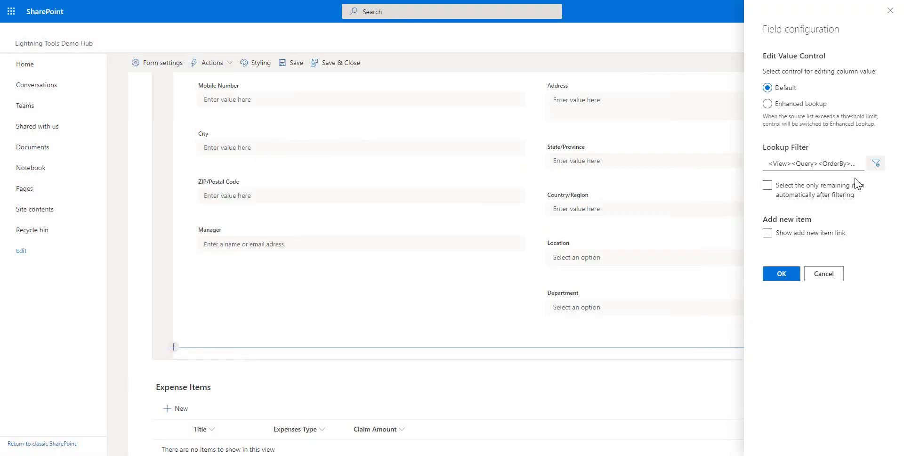
left_click(771, 104)
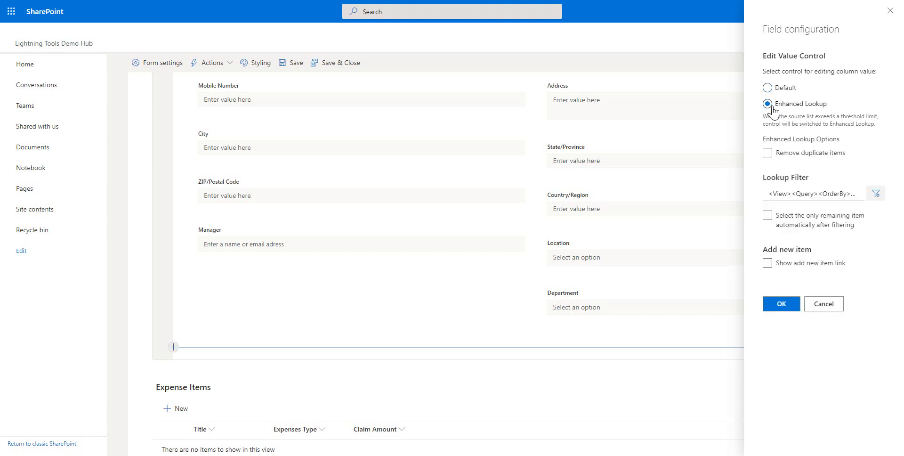
left_click(832, 158)
left_click(768, 88)
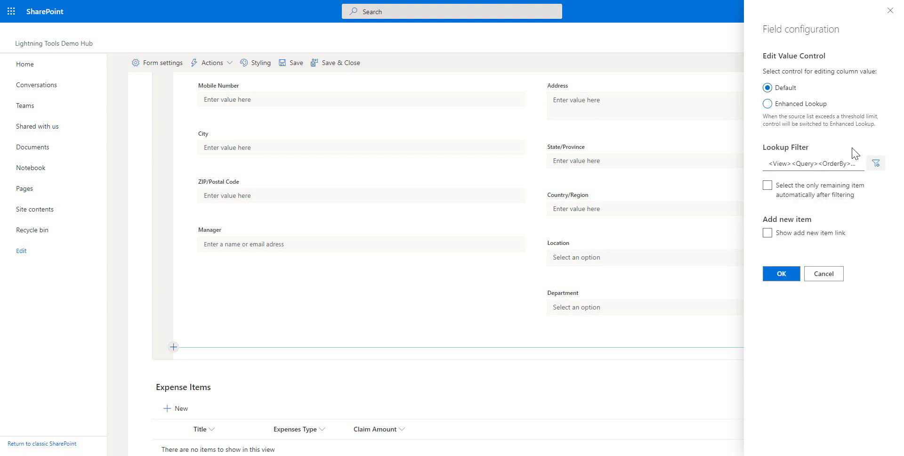
- Apply the Department field configuration with the default edit control, and save and close the customized new item form
left_click(782, 274)
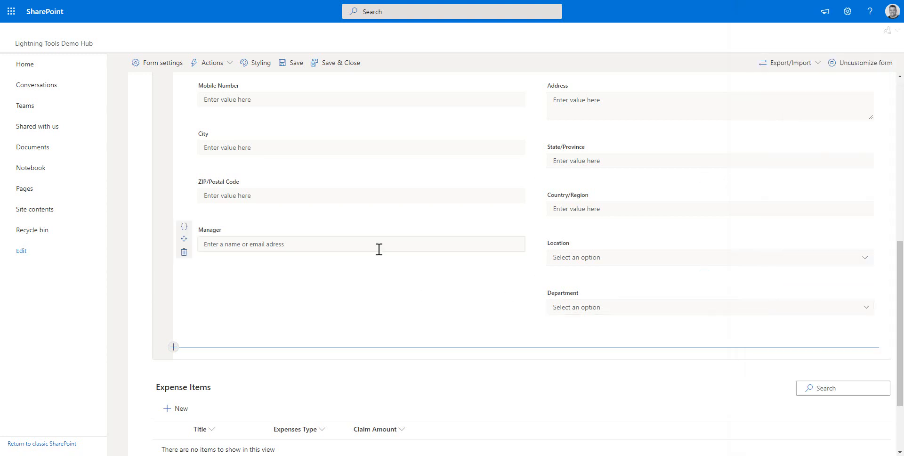
left_click(339, 64)
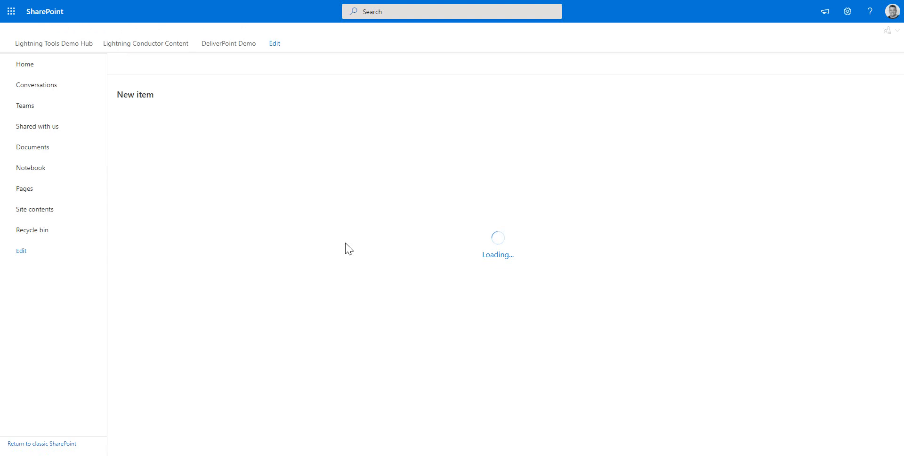
- Select Castleford as the location in a new expense report, inspect the filtered Department options, and cancel the item
scroll(355, 256, "down", 3)
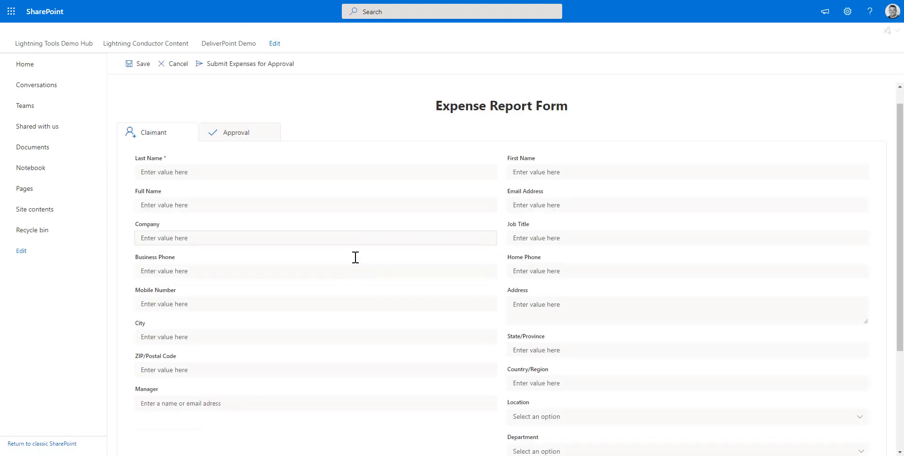
left_click(565, 269)
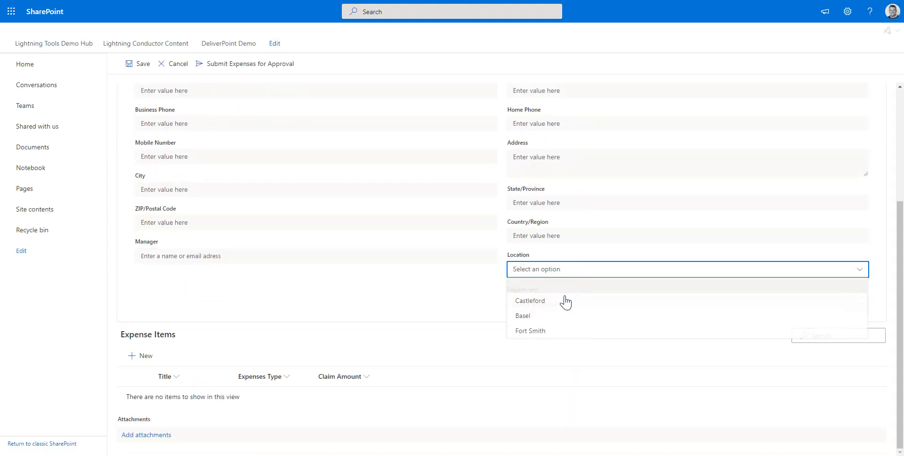
left_click(559, 301)
left_click(560, 303)
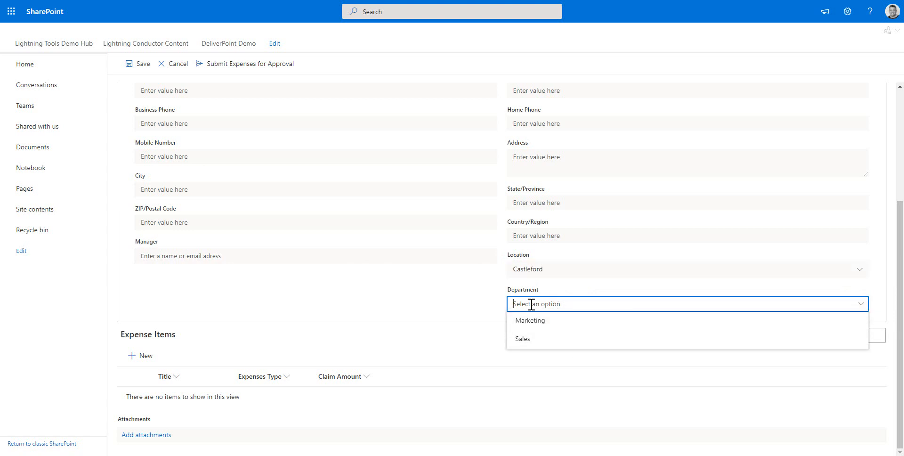
scroll(287, 182, "up", 4)
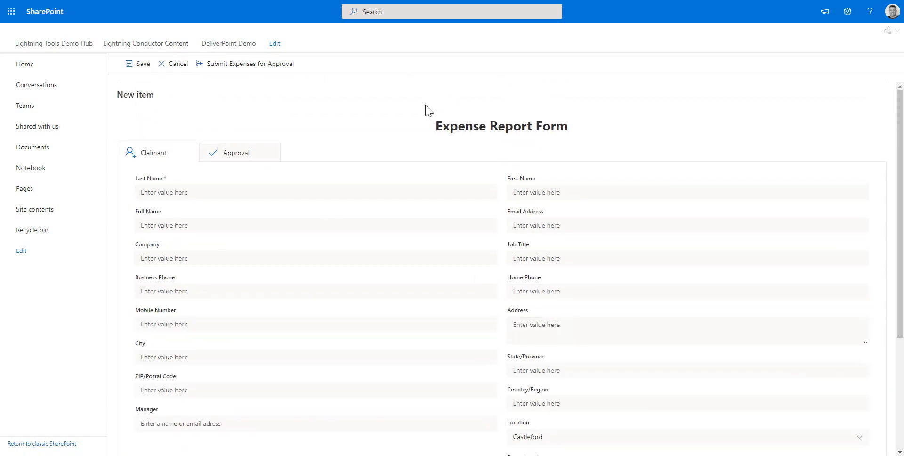
left_click(179, 65)
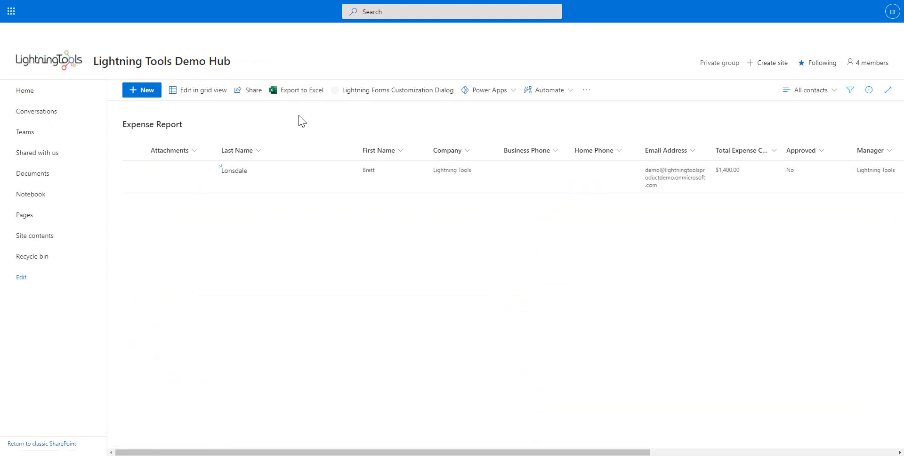
- Open the Expense Report list's NewForm.aspx for customization and export its form configuration as a JSON file
left_click(384, 101)
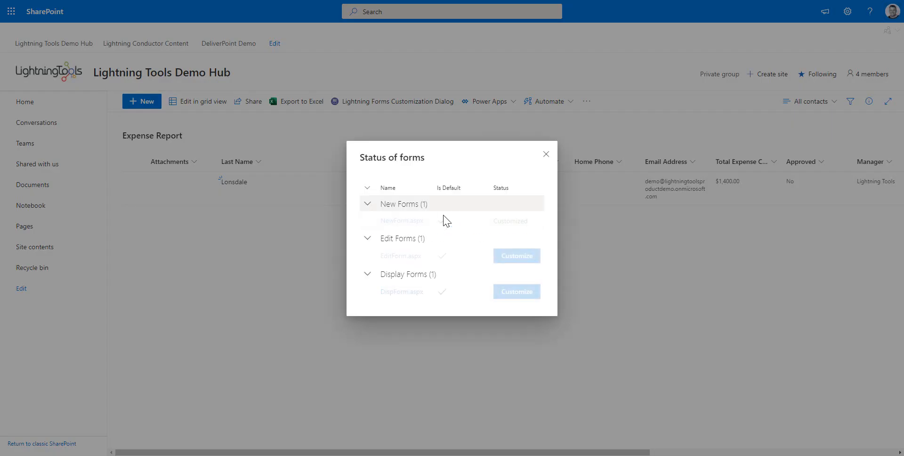
left_click(404, 209)
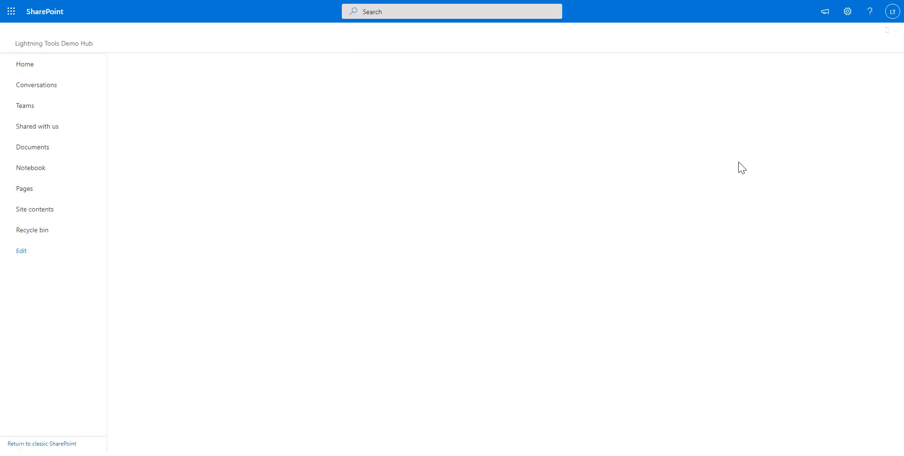
left_click(789, 64)
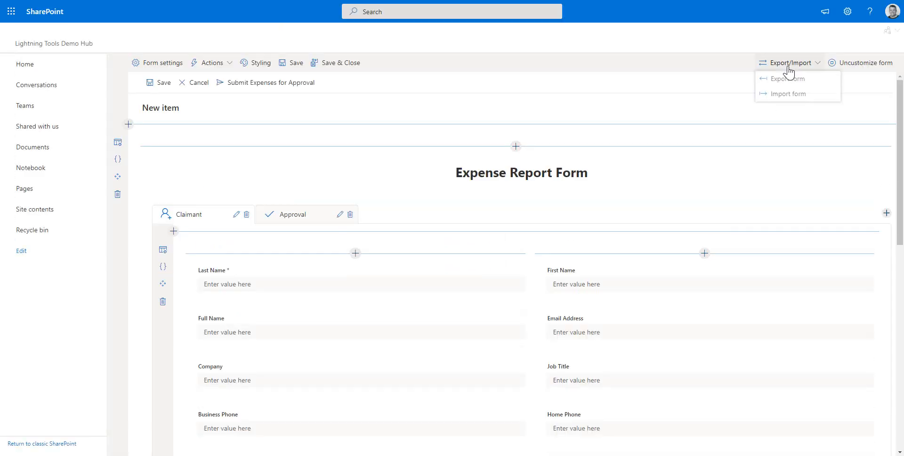
left_click(787, 83)
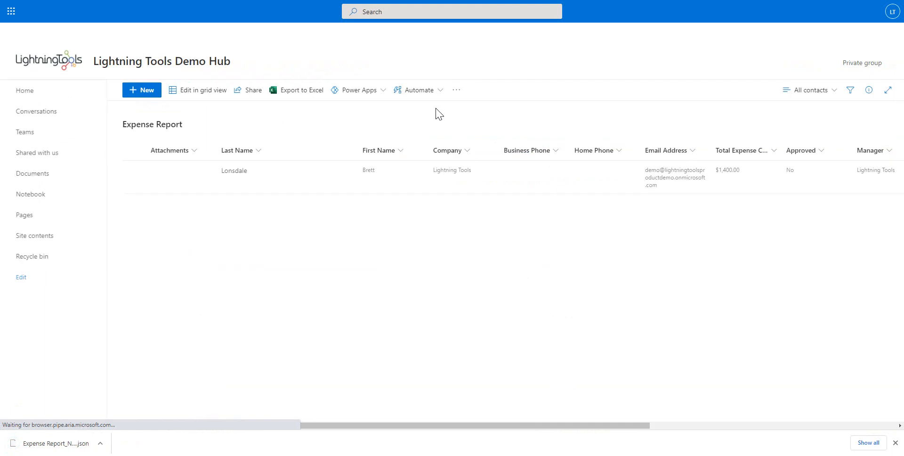
- Customize EditForm.aspx by importing the exported Expense Report_NewForm JSON configuration over the current layout, and save and close it
left_click(408, 108)
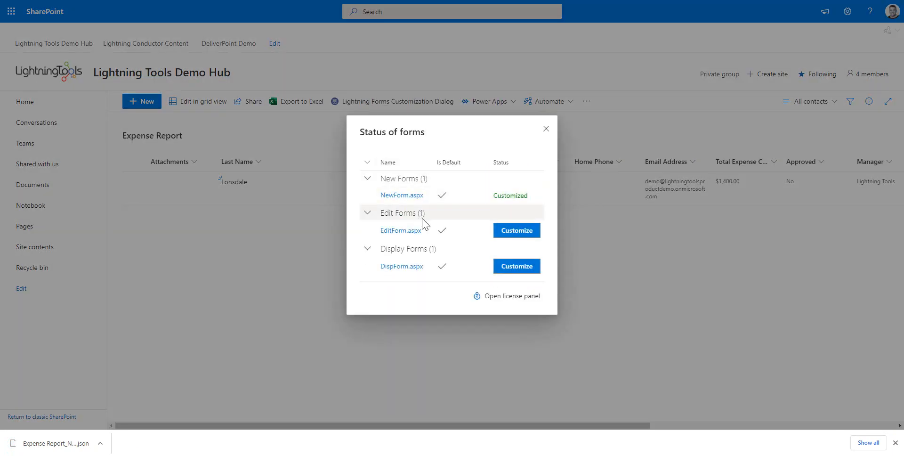
left_click(535, 231)
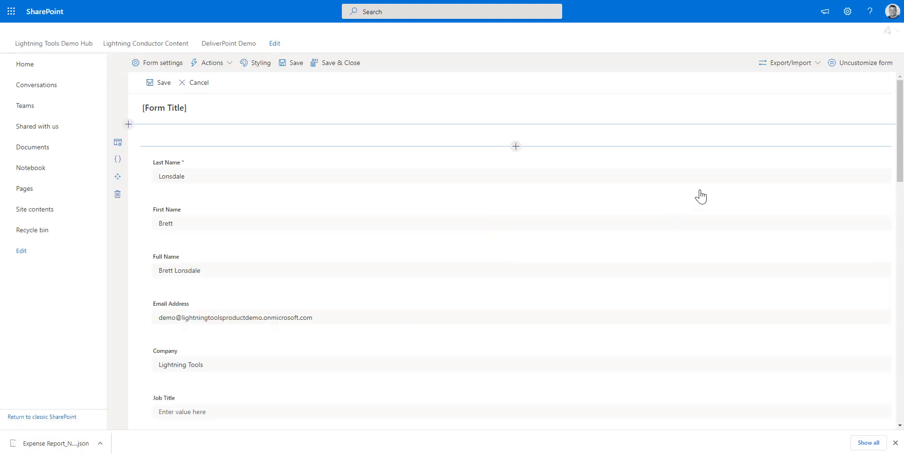
left_click(814, 64)
left_click(798, 96)
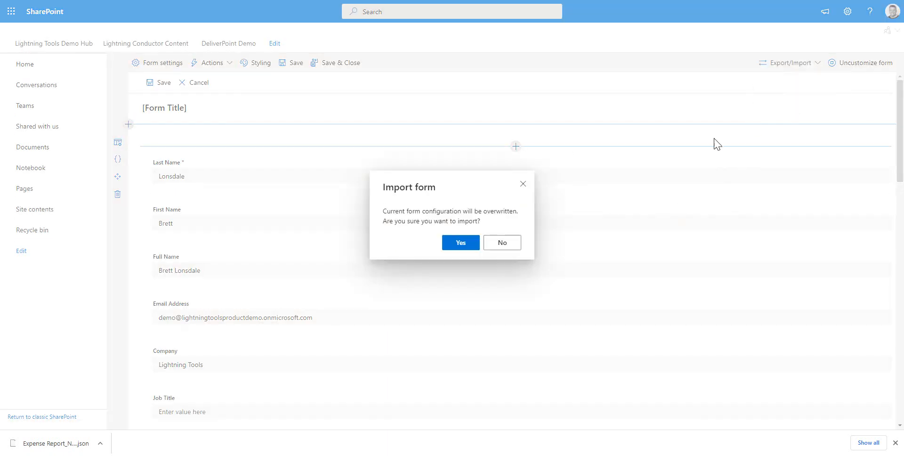
left_click(458, 243)
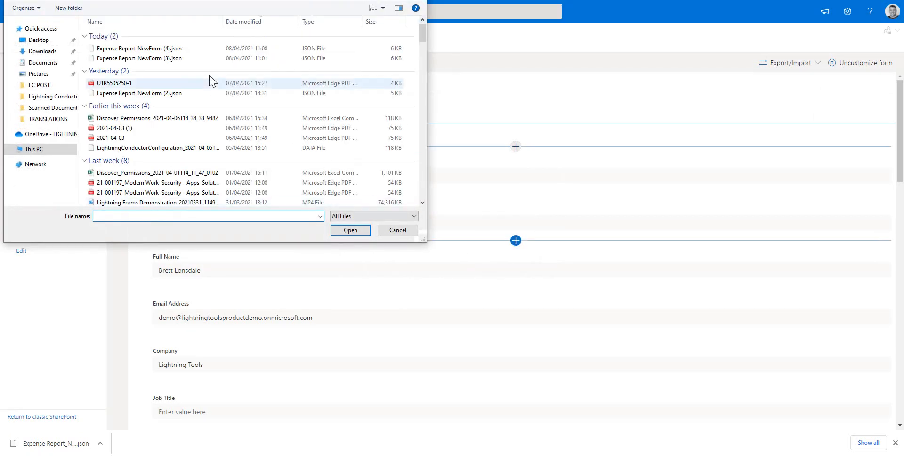
double_click(182, 57)
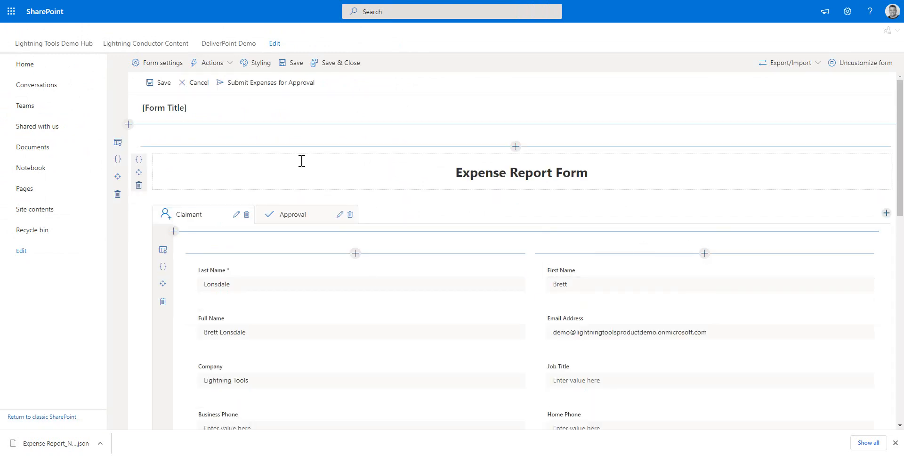
left_click(334, 67)
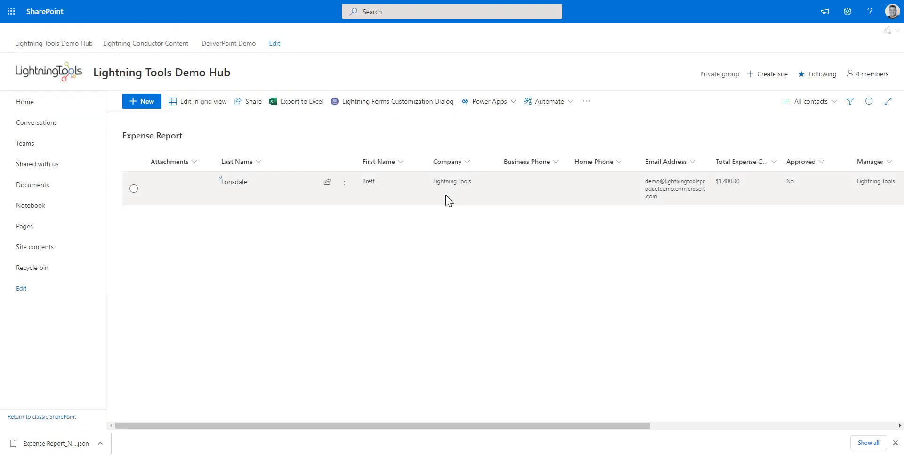
- Customize DispForm.aspx by importing the exported Expense Report_NewForm JSON configuration, and save and close the display form
left_click(398, 103)
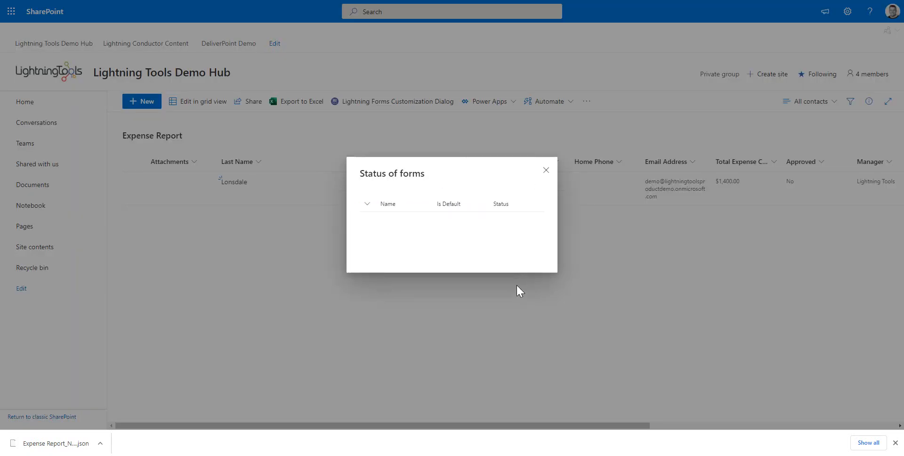
left_click(518, 273)
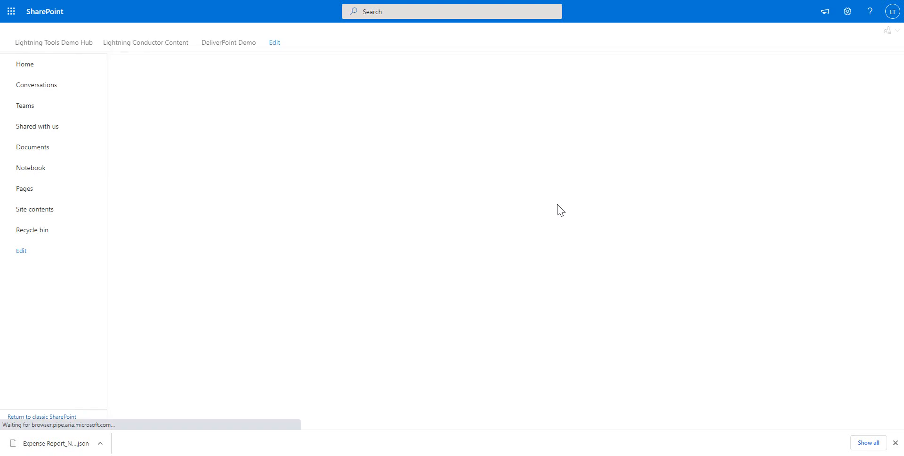
left_click(786, 68)
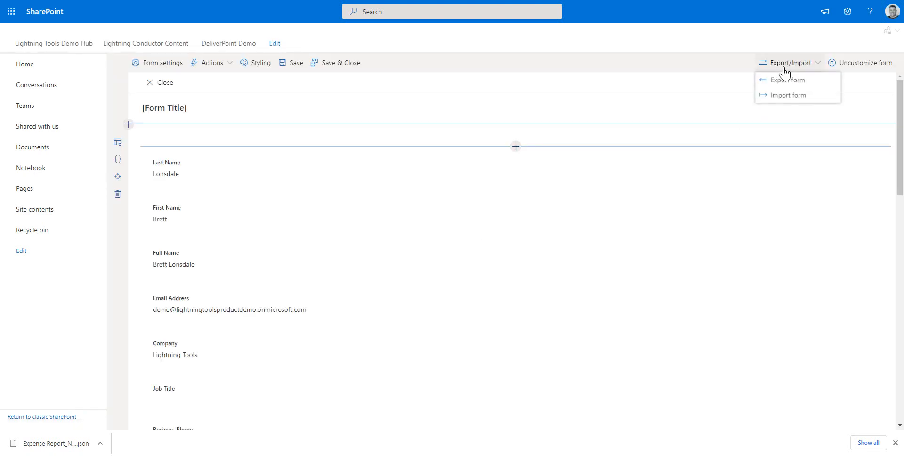
left_click(785, 94)
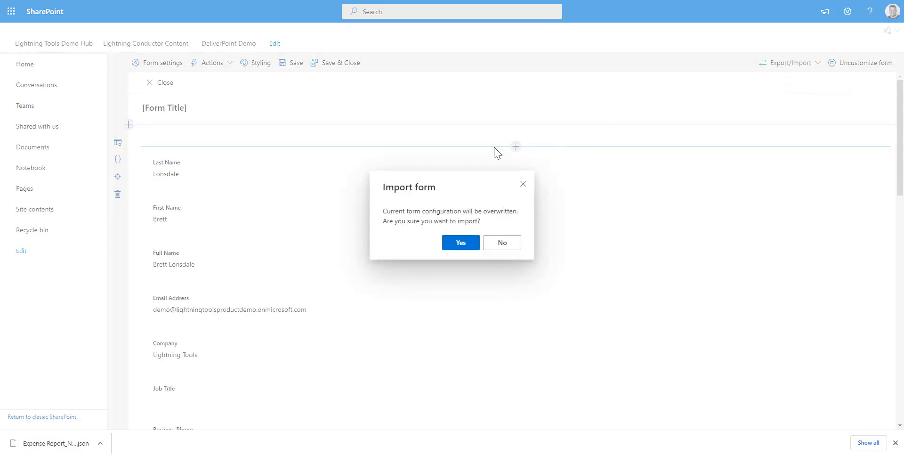
left_click(460, 243)
double_click(118, 48)
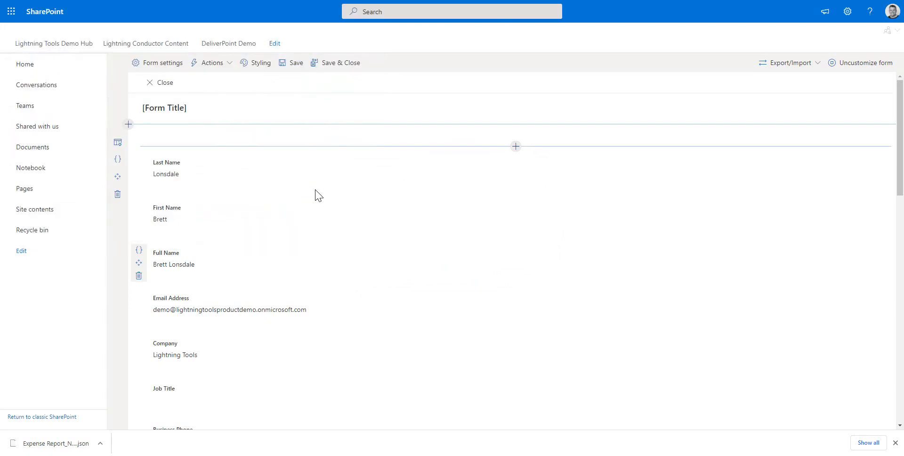
left_click(339, 69)
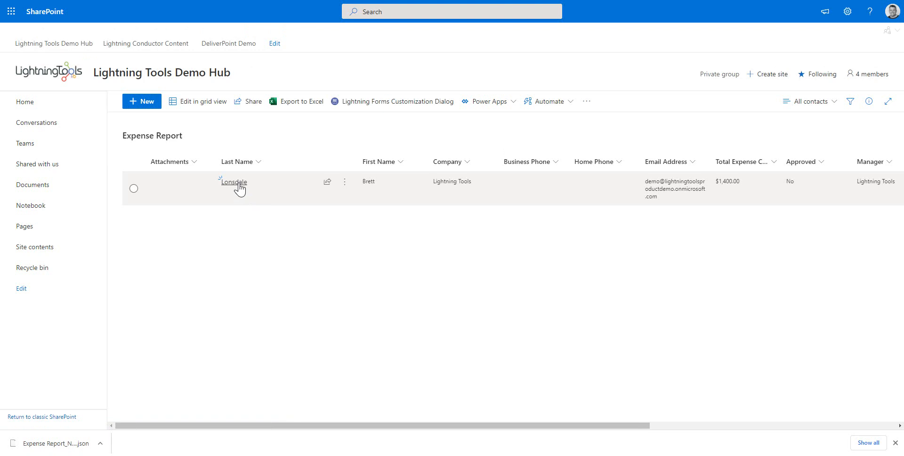
- Open the existing expense report to examine the imported layout in its display form, and return to the list
left_click(235, 181)
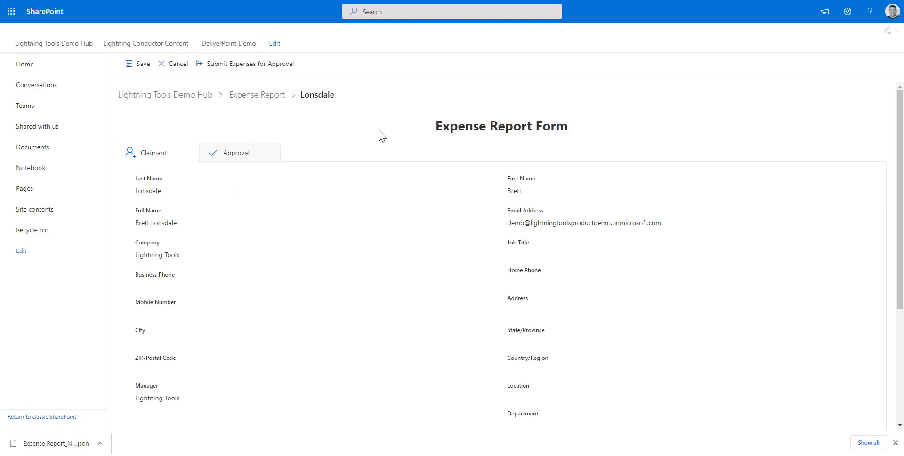
left_click(218, 158)
left_click(179, 162)
scroll(463, 279, "down", 1)
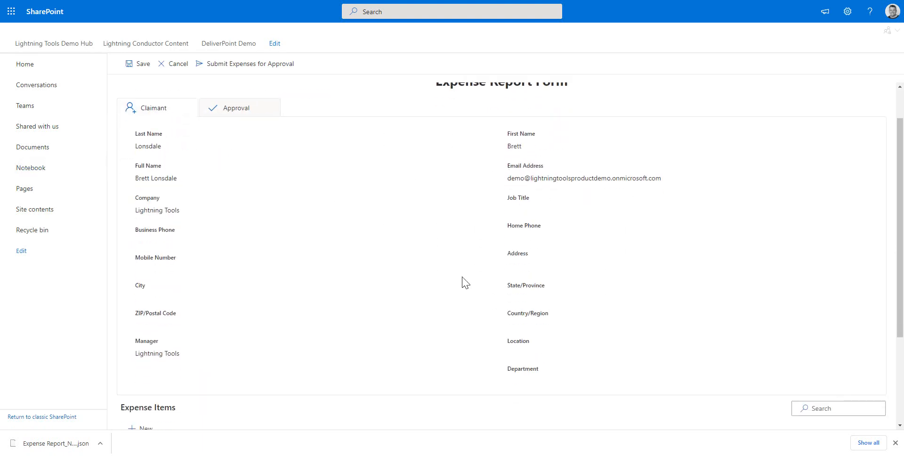
scroll(462, 279, "up", 1)
left_click(181, 66)
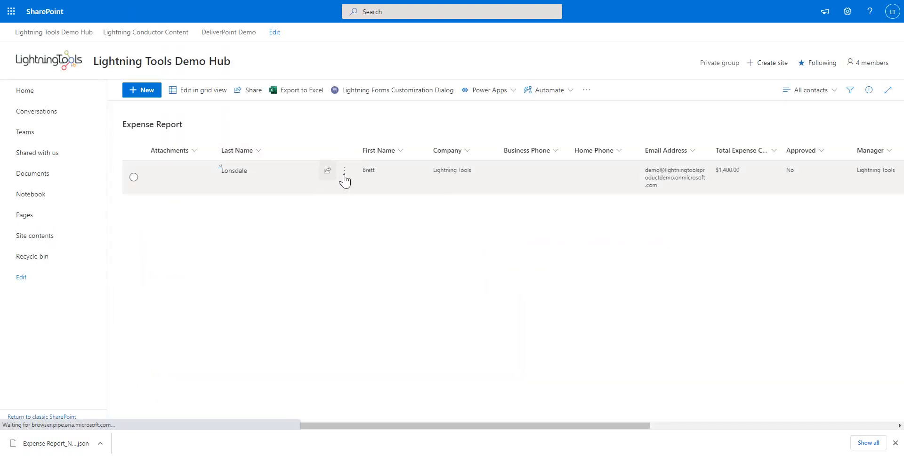
- Open the existing expense report for editing and examine the imported layout from the claimant fields to the expense items
left_click(344, 182)
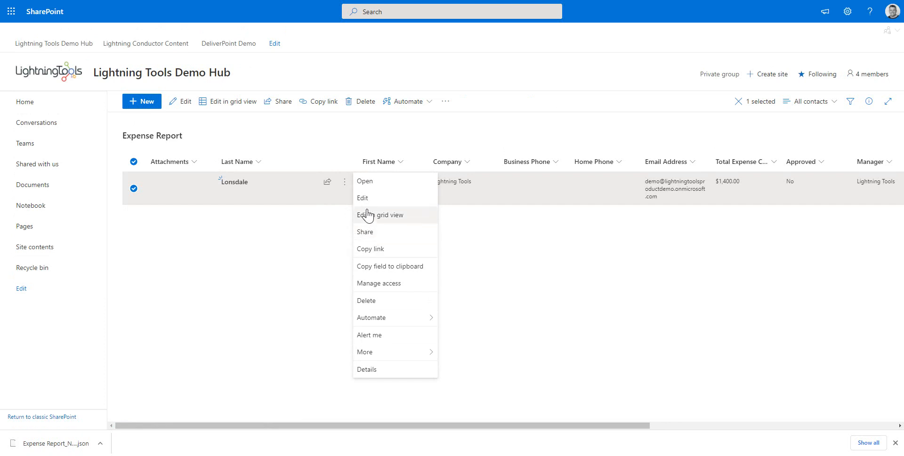
left_click(365, 212)
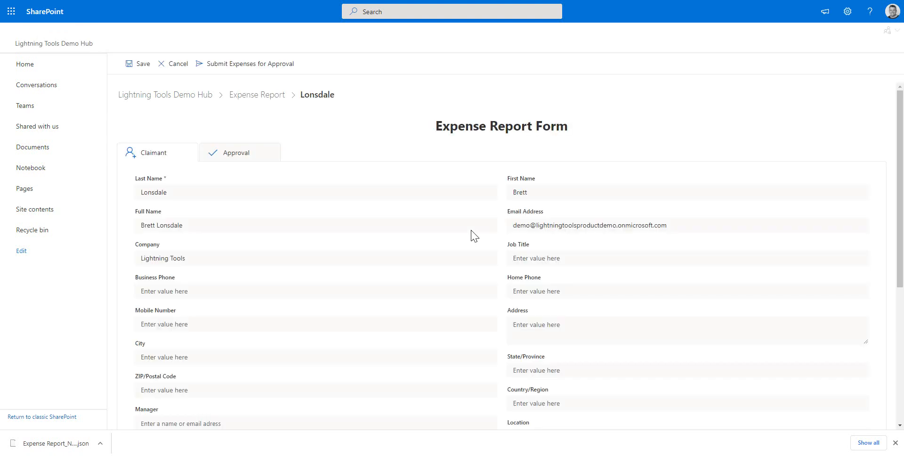
scroll(483, 250, "down", 5)
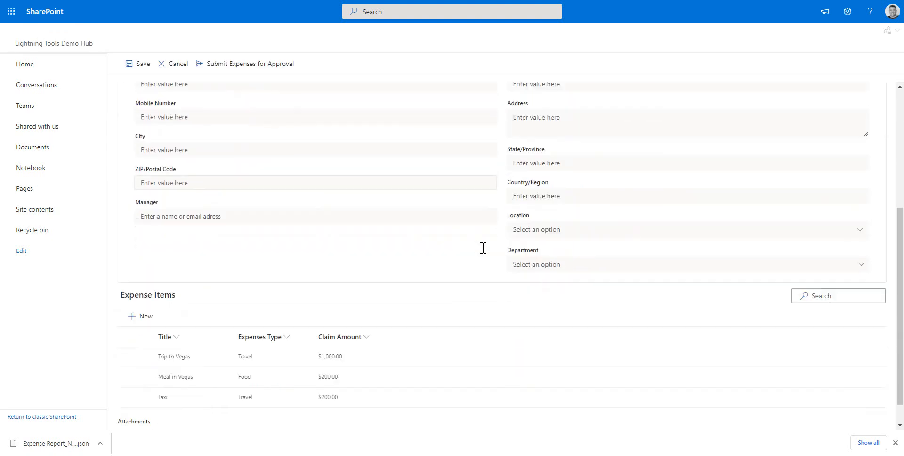
scroll(483, 250, "up", 5)
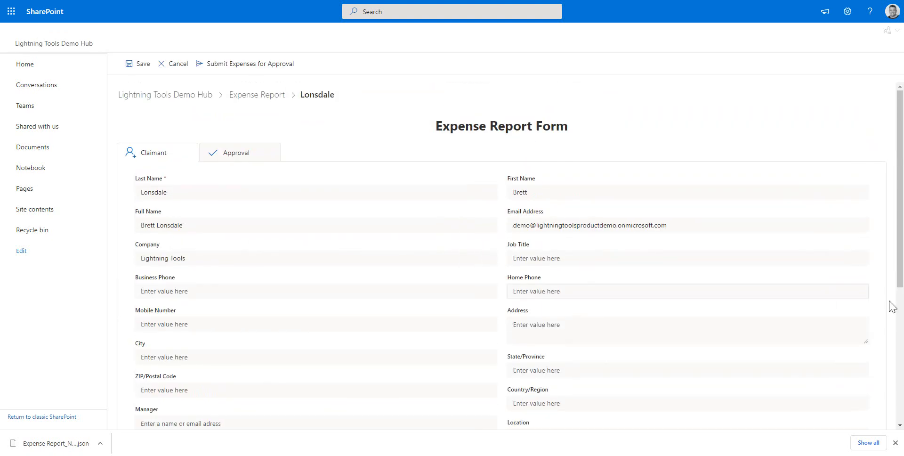